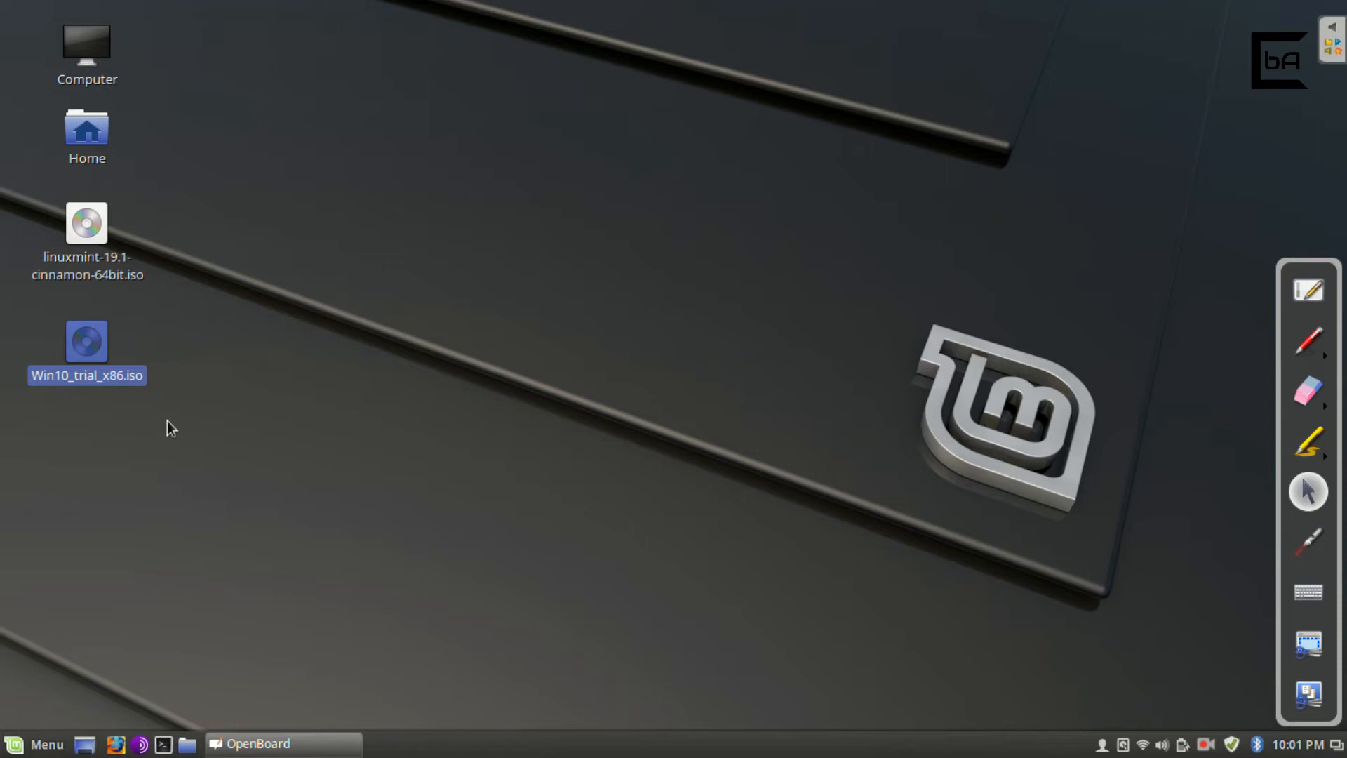
Search the Cinnamon application menu for 'virtu' so only VirtualBox is listed.
click(99, 247)
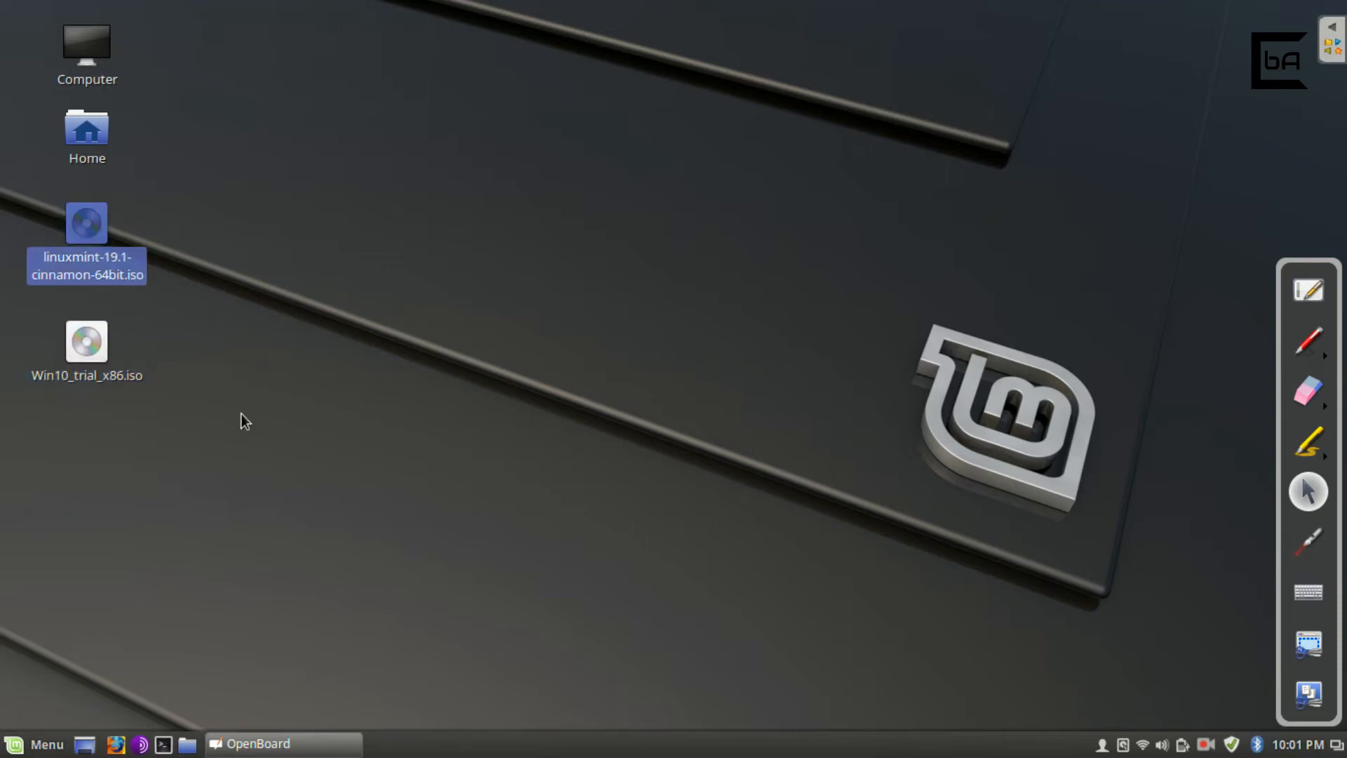
click(112, 622)
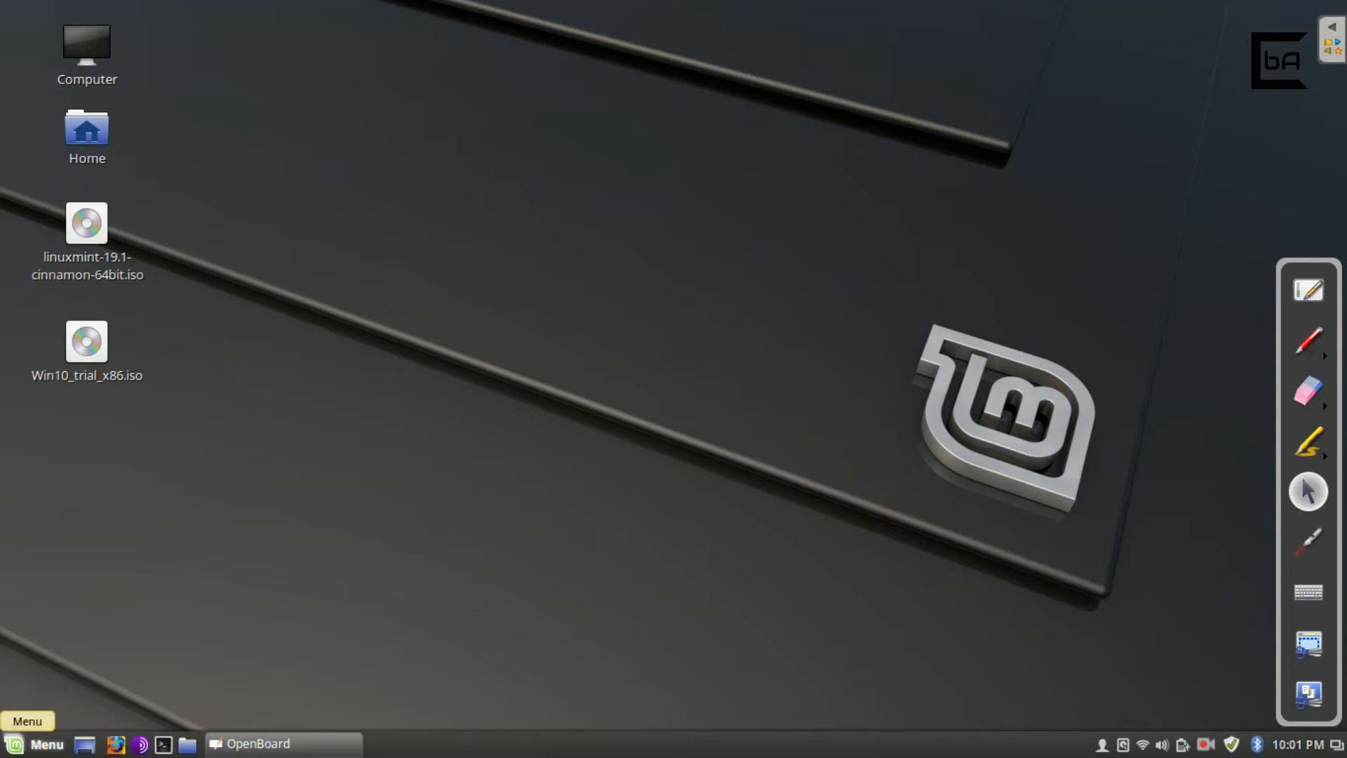
click(32, 743)
text(virtu)
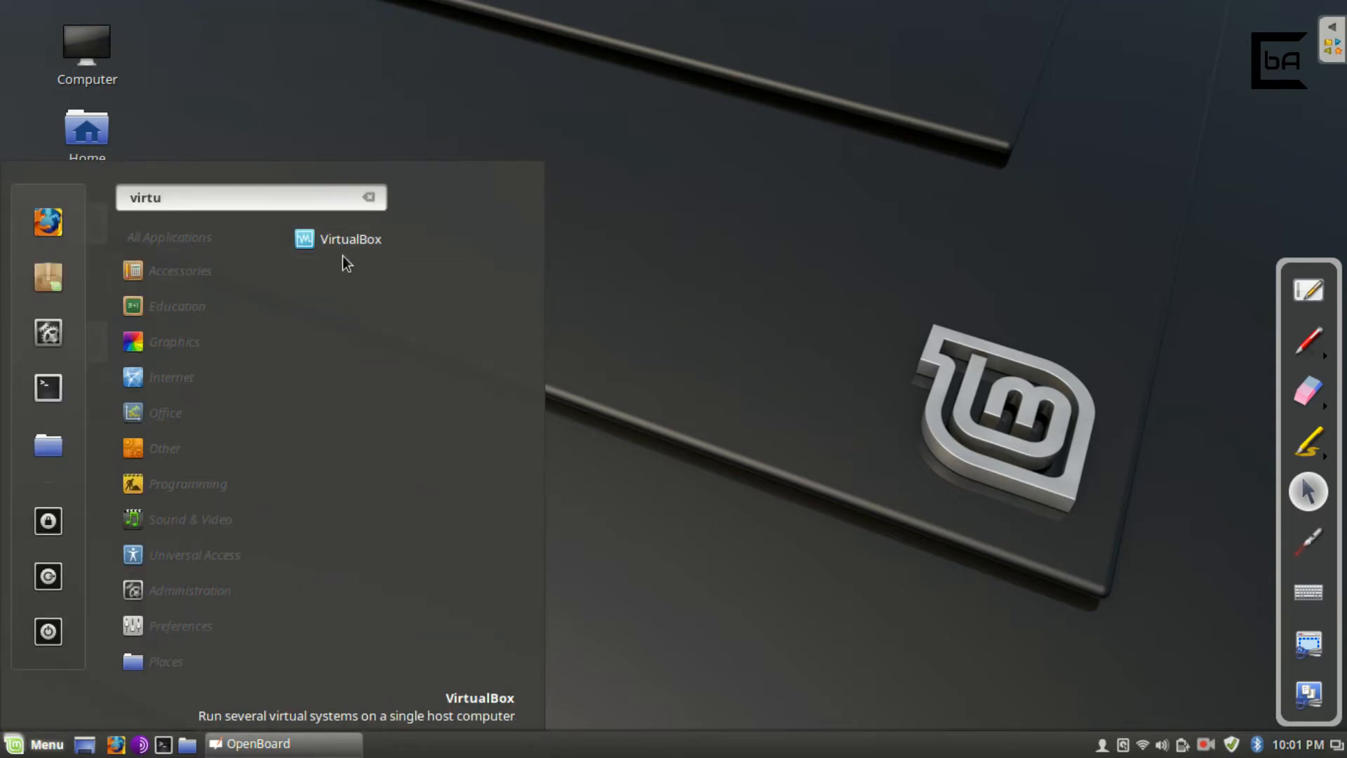
Launch VirtualBox and open Win10+Linux settings, reviewing System motherboard and processor before Storage.
click(346, 245)
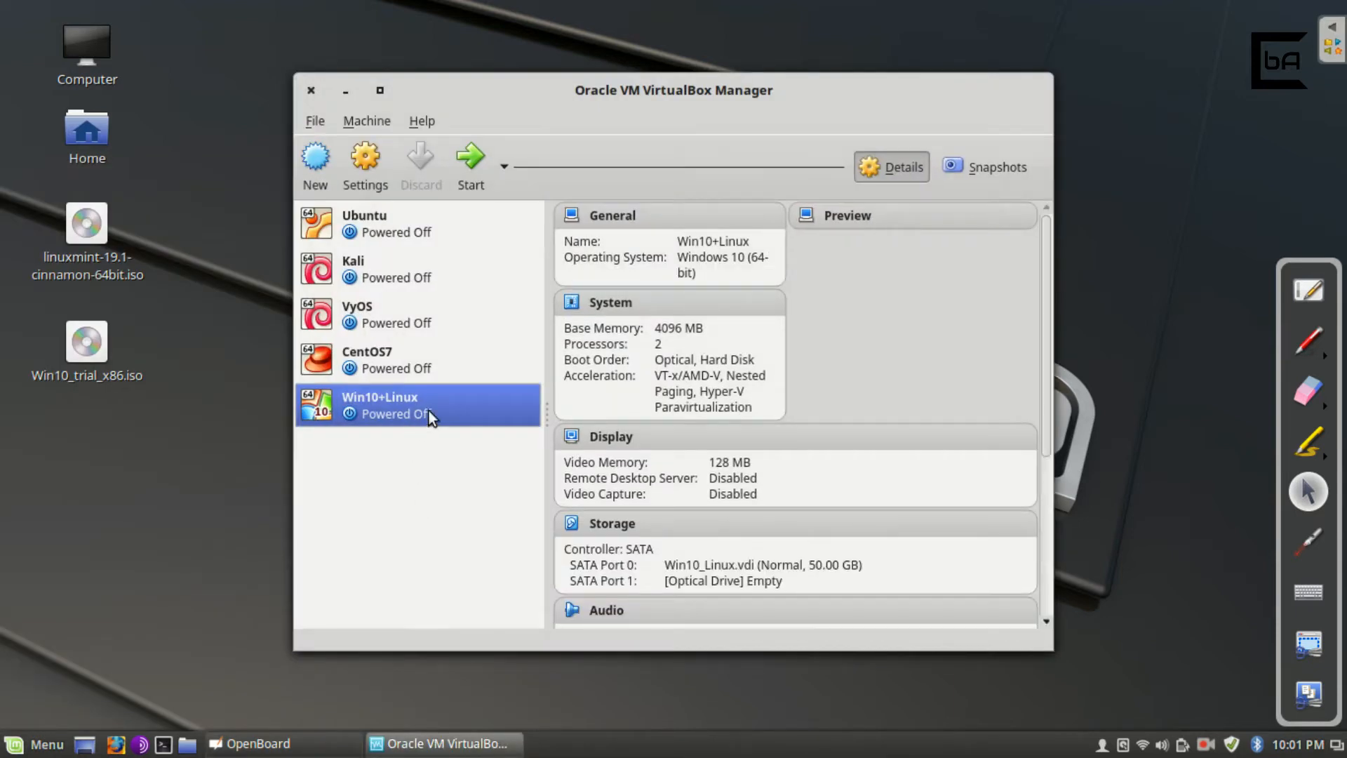
click(365, 165)
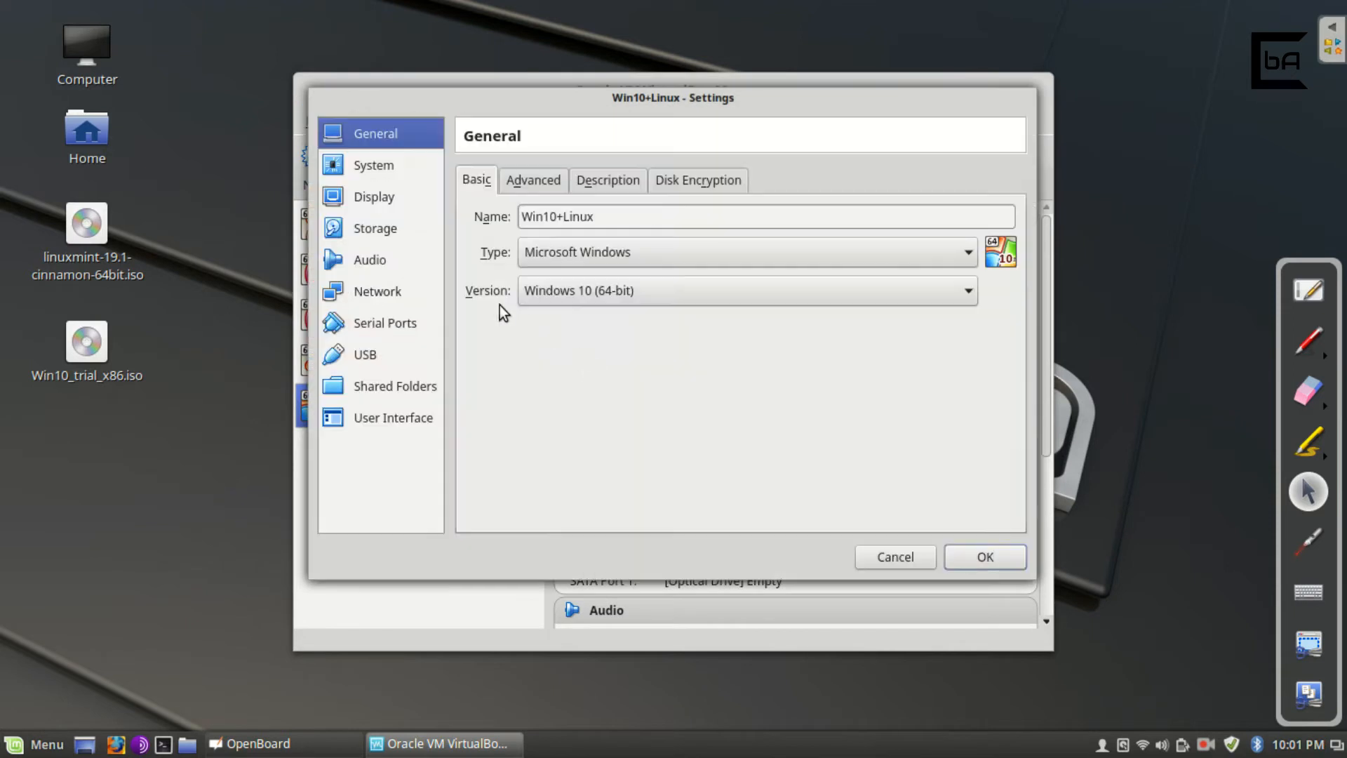
click(387, 168)
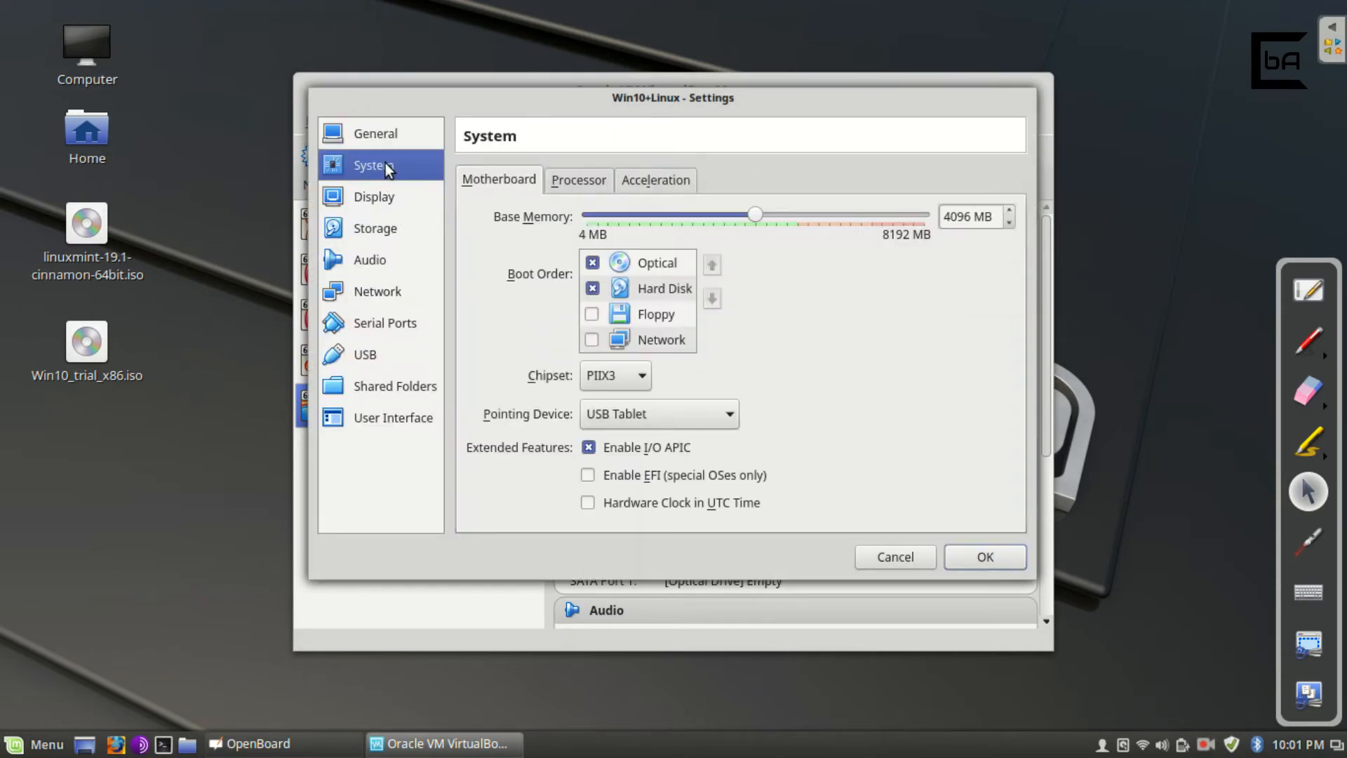
click(592, 185)
click(503, 187)
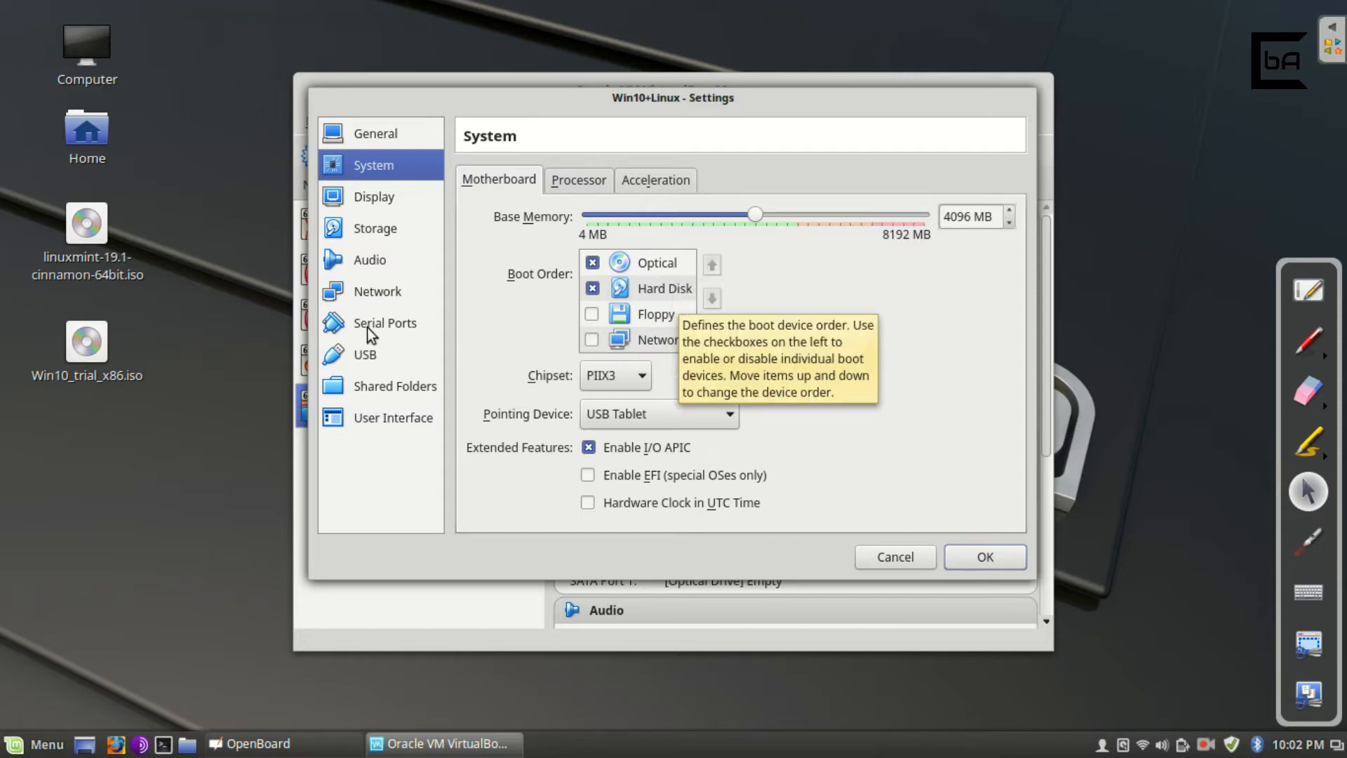
click(389, 232)
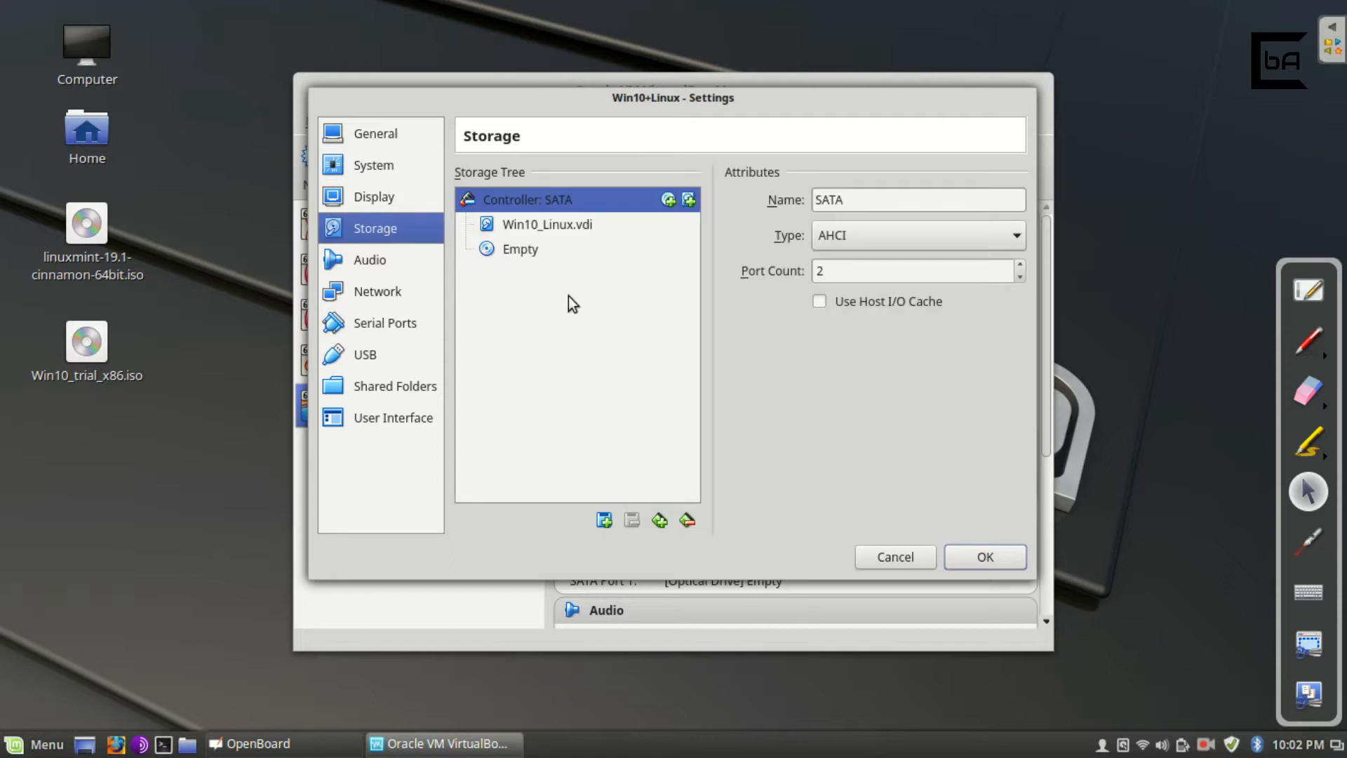
Inspect Win10_Linux.vdi, then list the ISO images available for the empty optical drive.
click(583, 246)
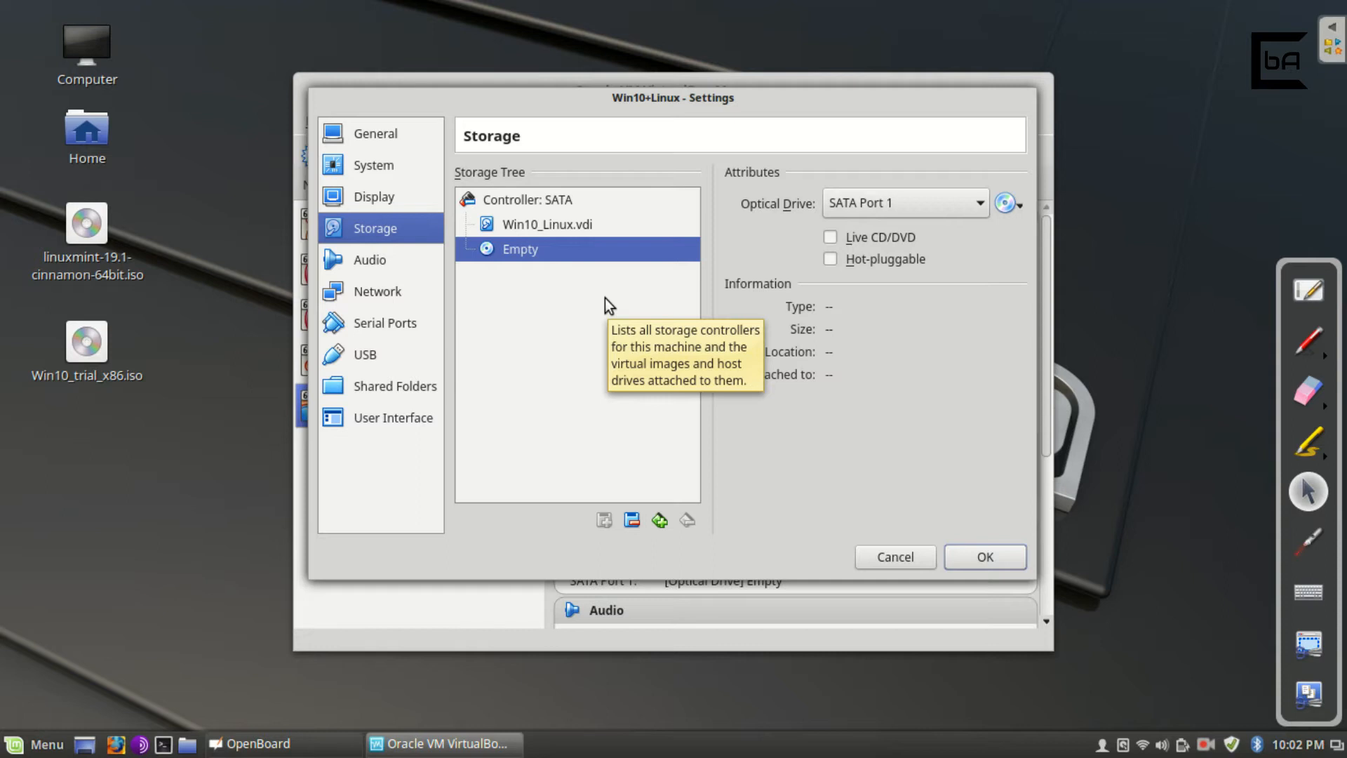
click(417, 168)
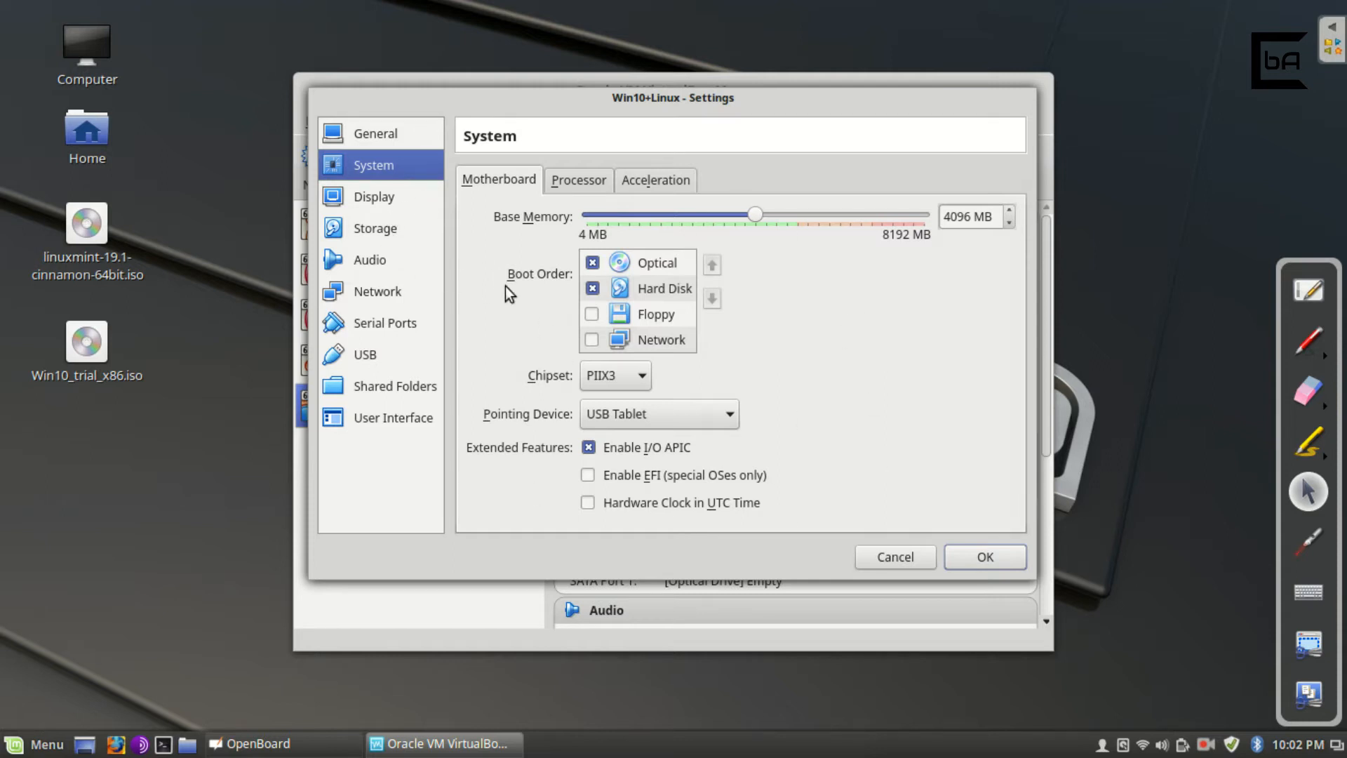
click(400, 234)
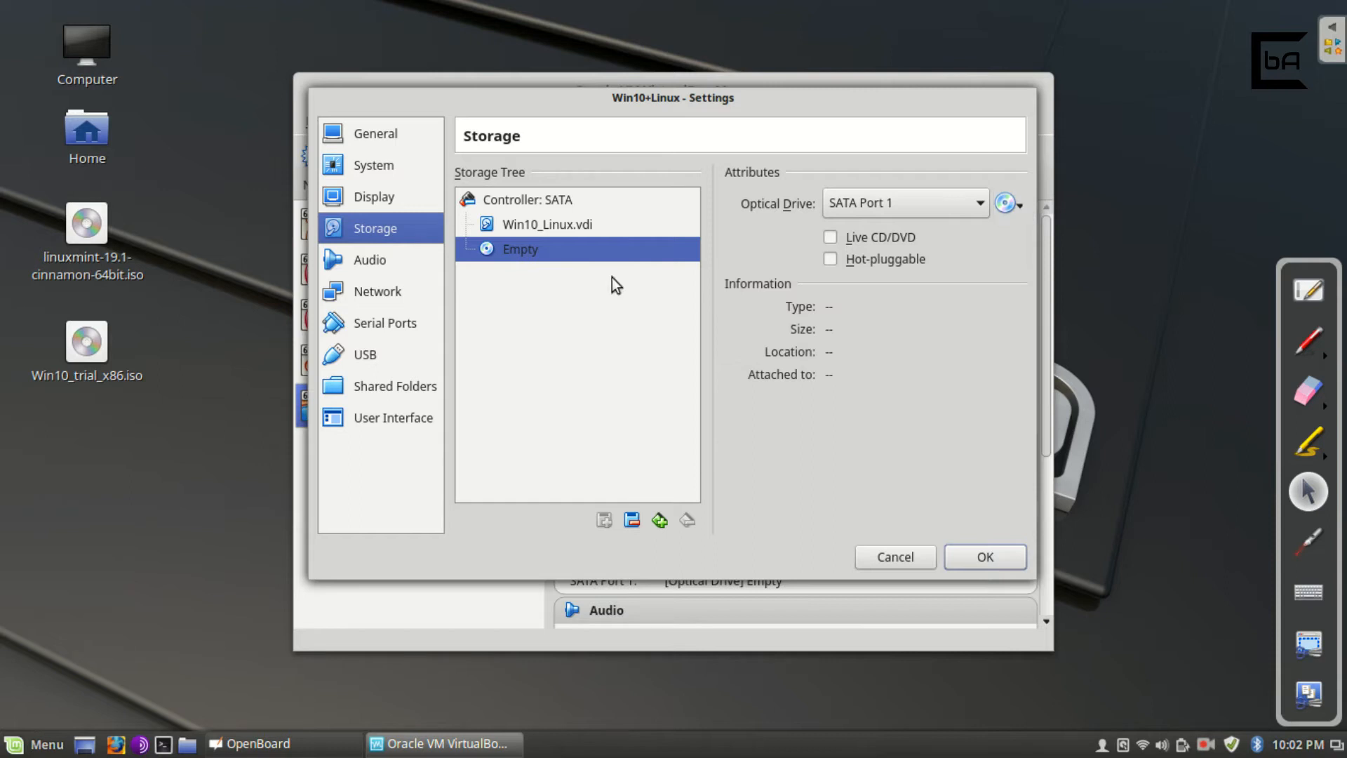
click(580, 230)
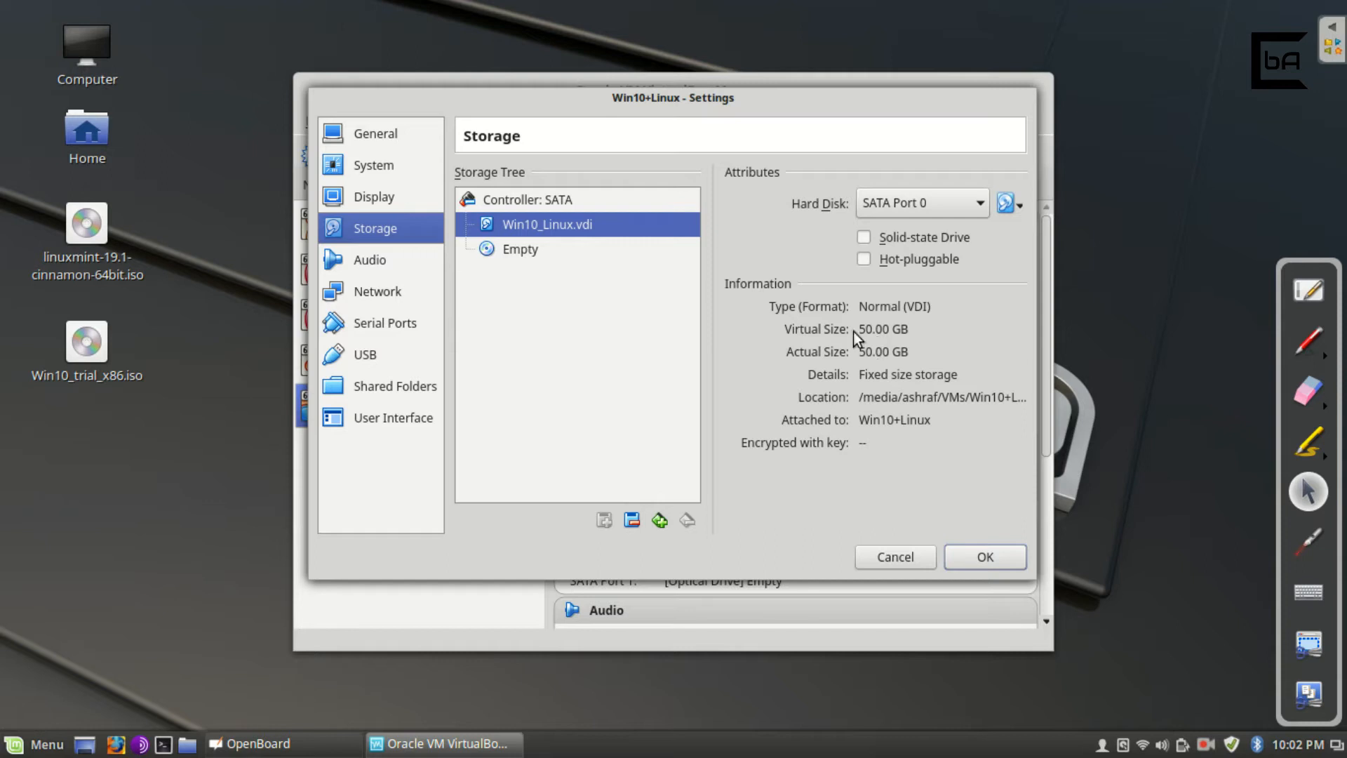
click(522, 253)
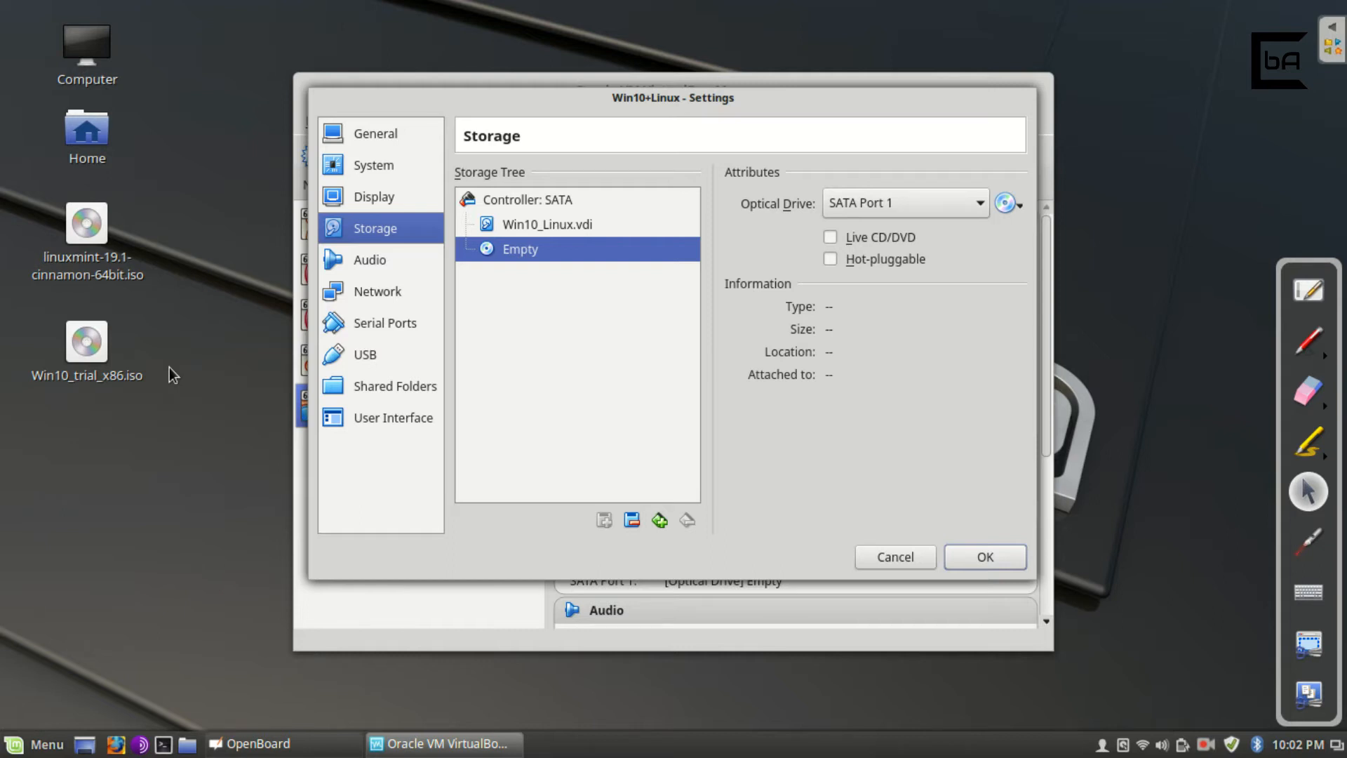
click(1014, 204)
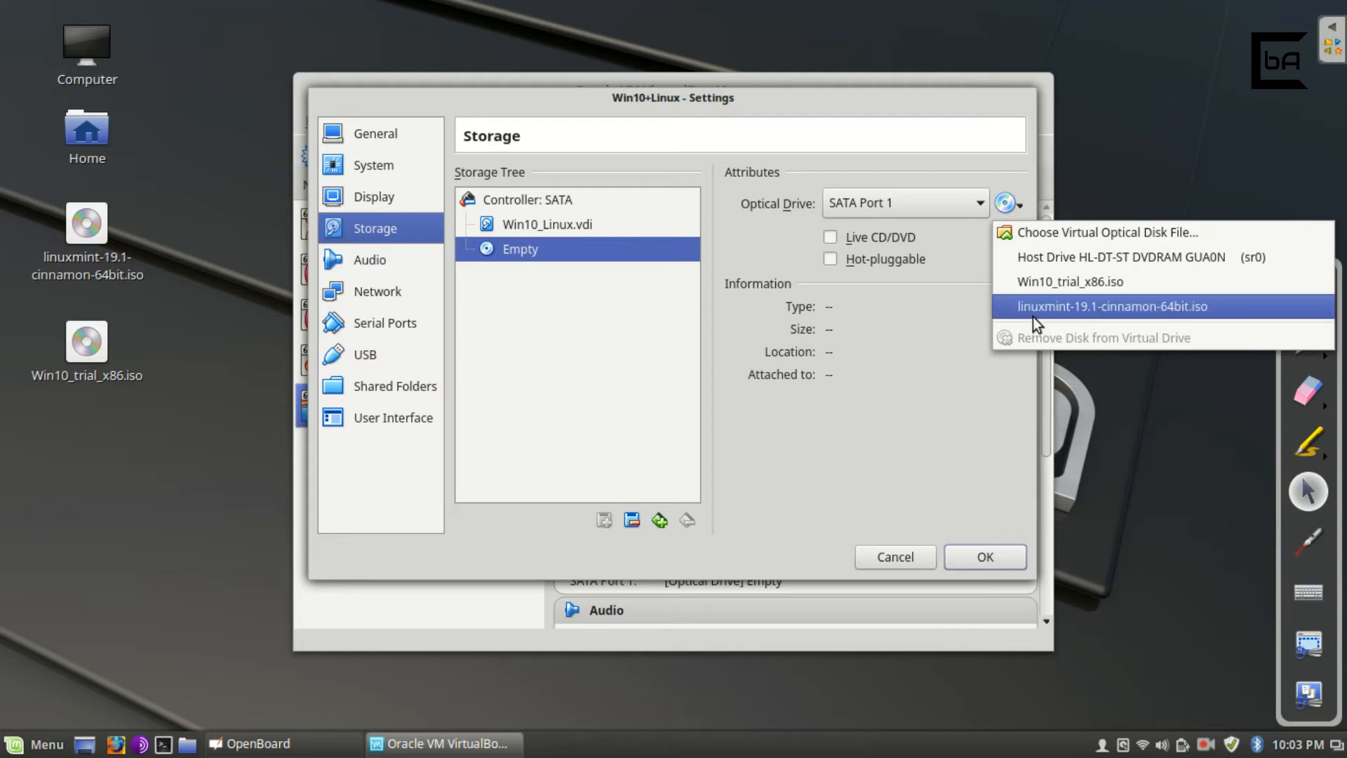
Insert Win10_trial_x86.iso into the SATA Port 1 optical drive and save the settings.
click(1113, 235)
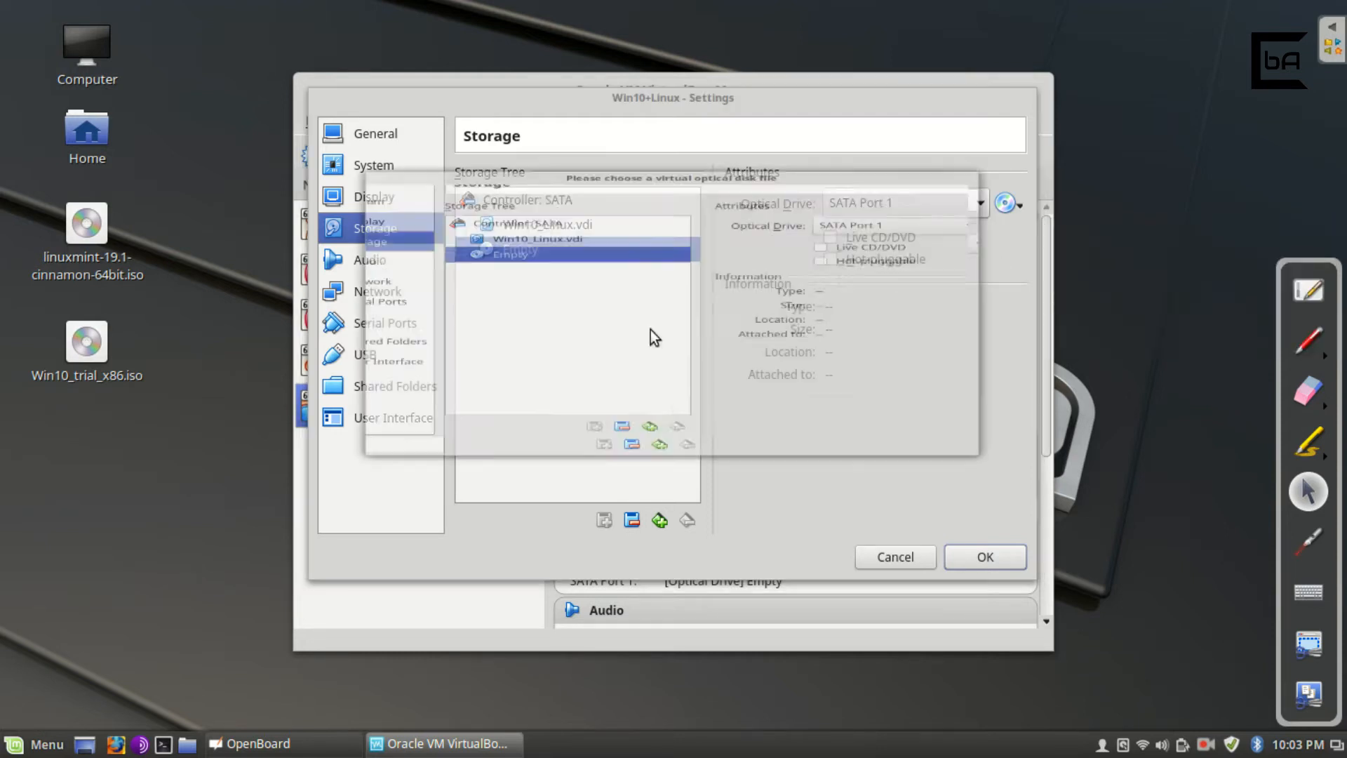
click(551, 221)
click(557, 197)
click(549, 216)
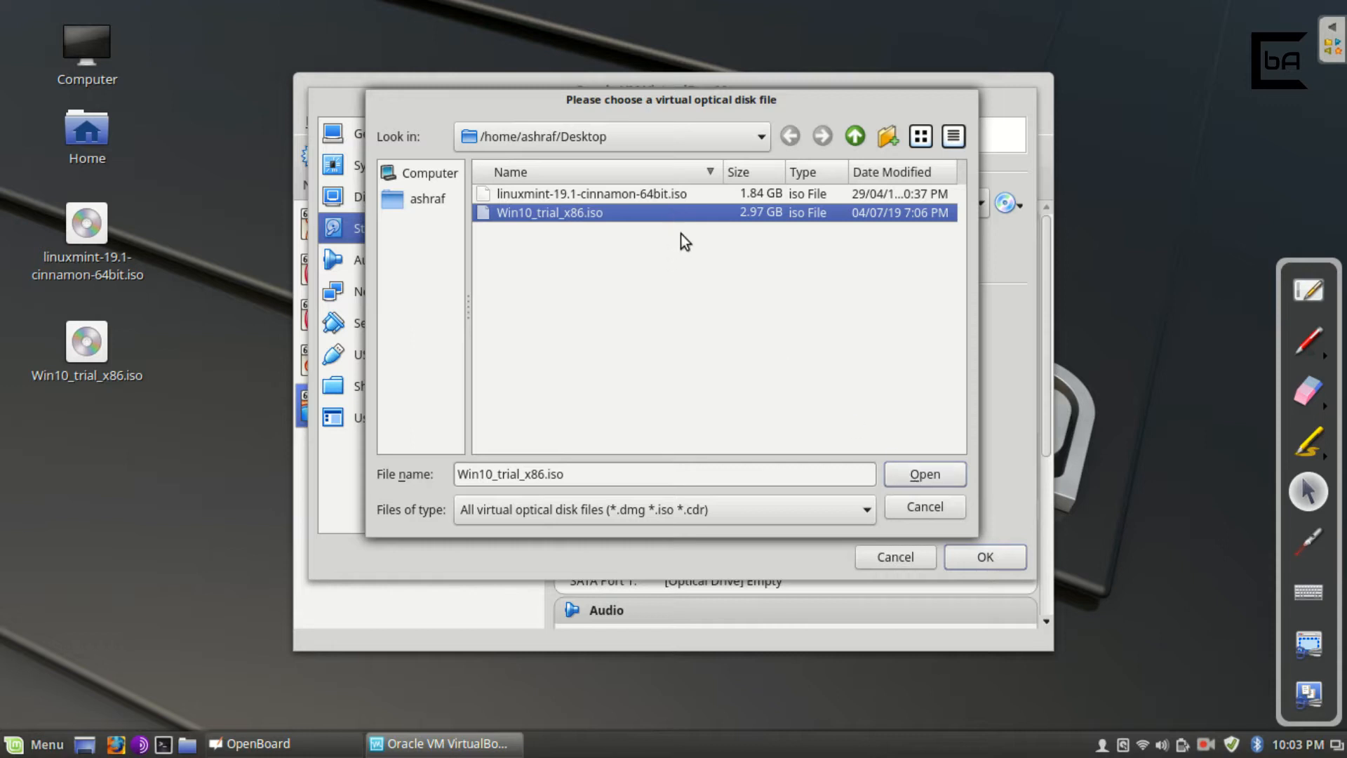
click(910, 480)
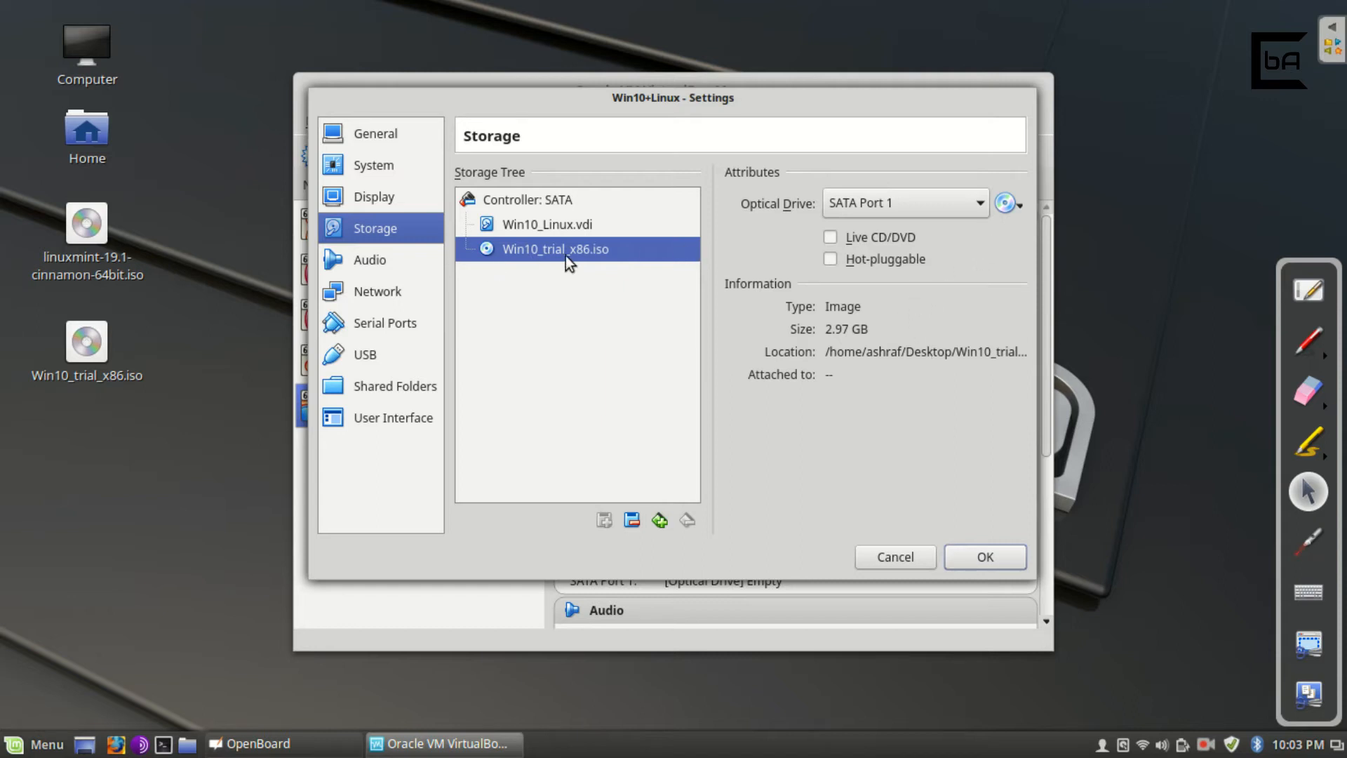
click(984, 556)
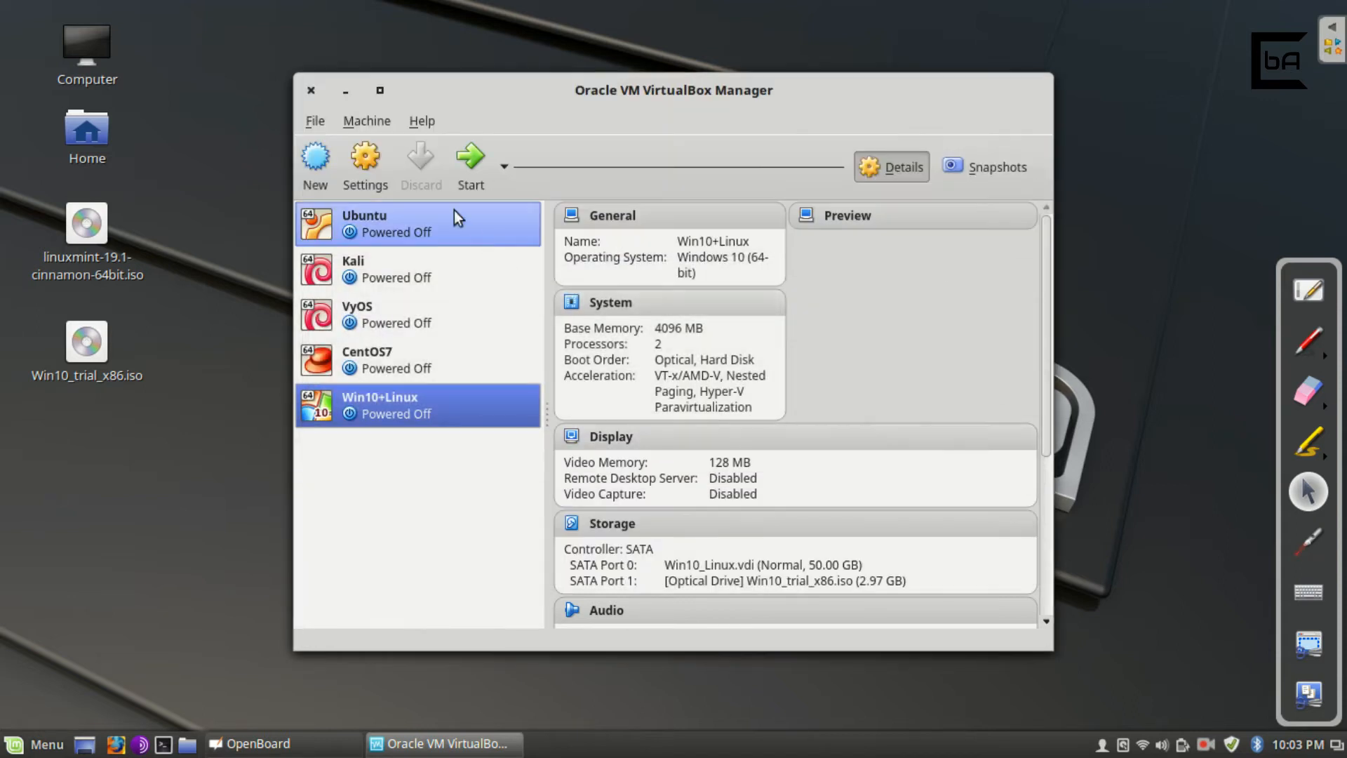
Start the Win10+Linux machine so it boots from the ISO into Windows Setup.
click(470, 165)
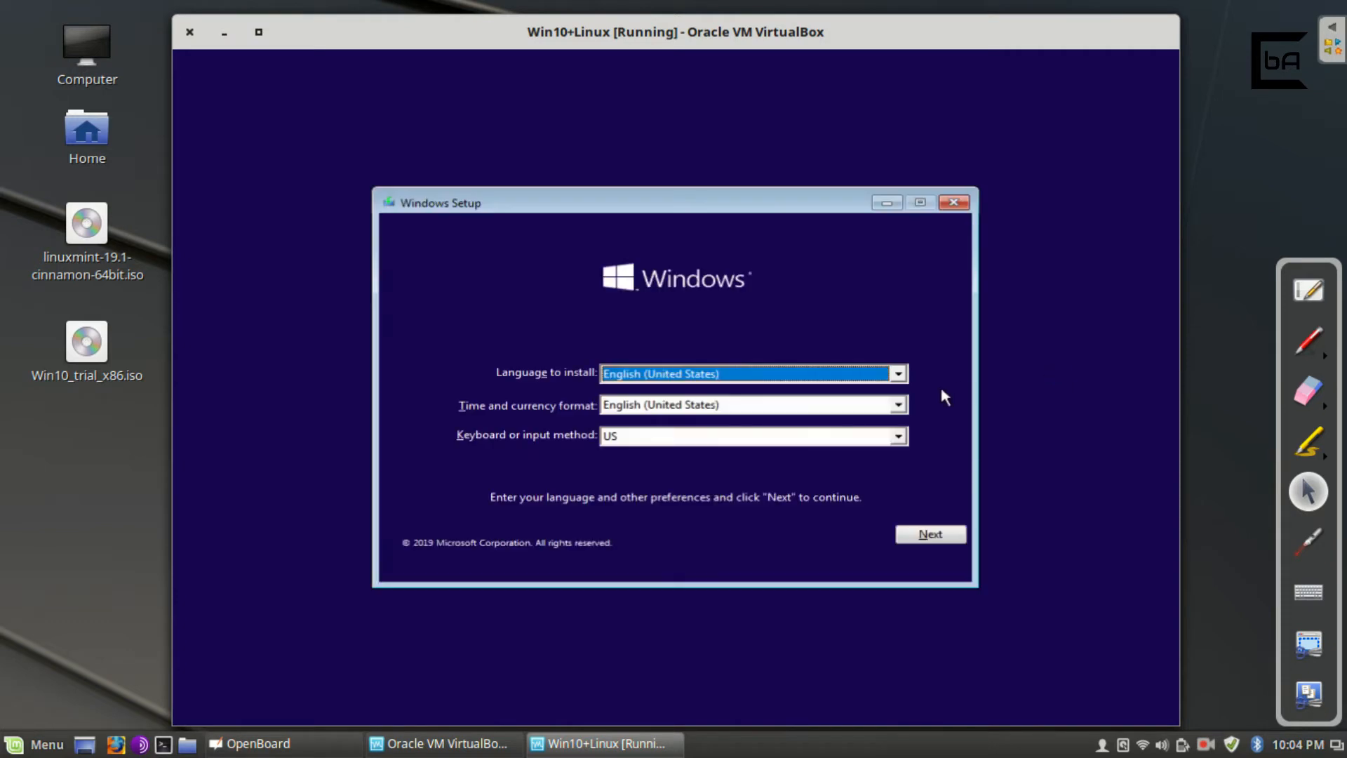
Keep English (United States) language defaults and choose Install now.
click(924, 535)
click(693, 394)
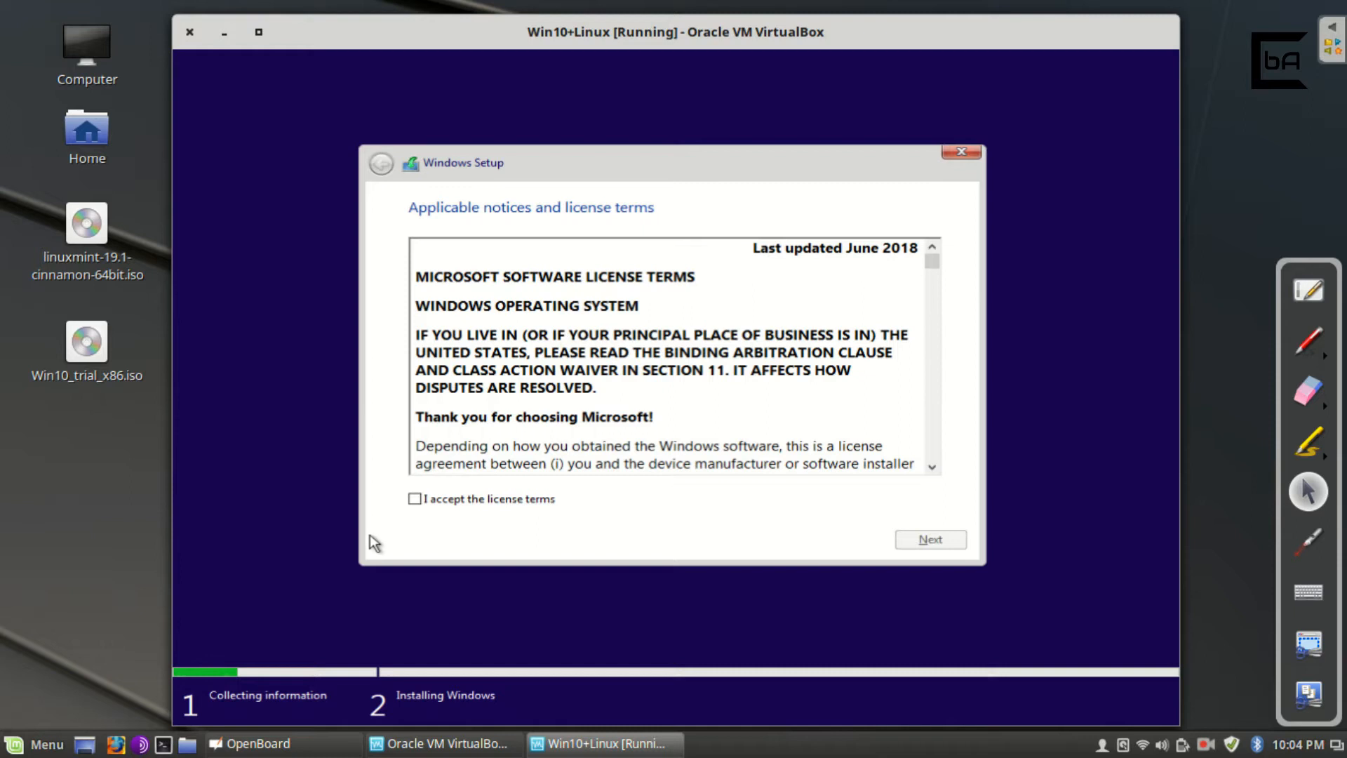
Accept the Windows license terms and pick Custom: Install Windows only (advanced).
click(415, 499)
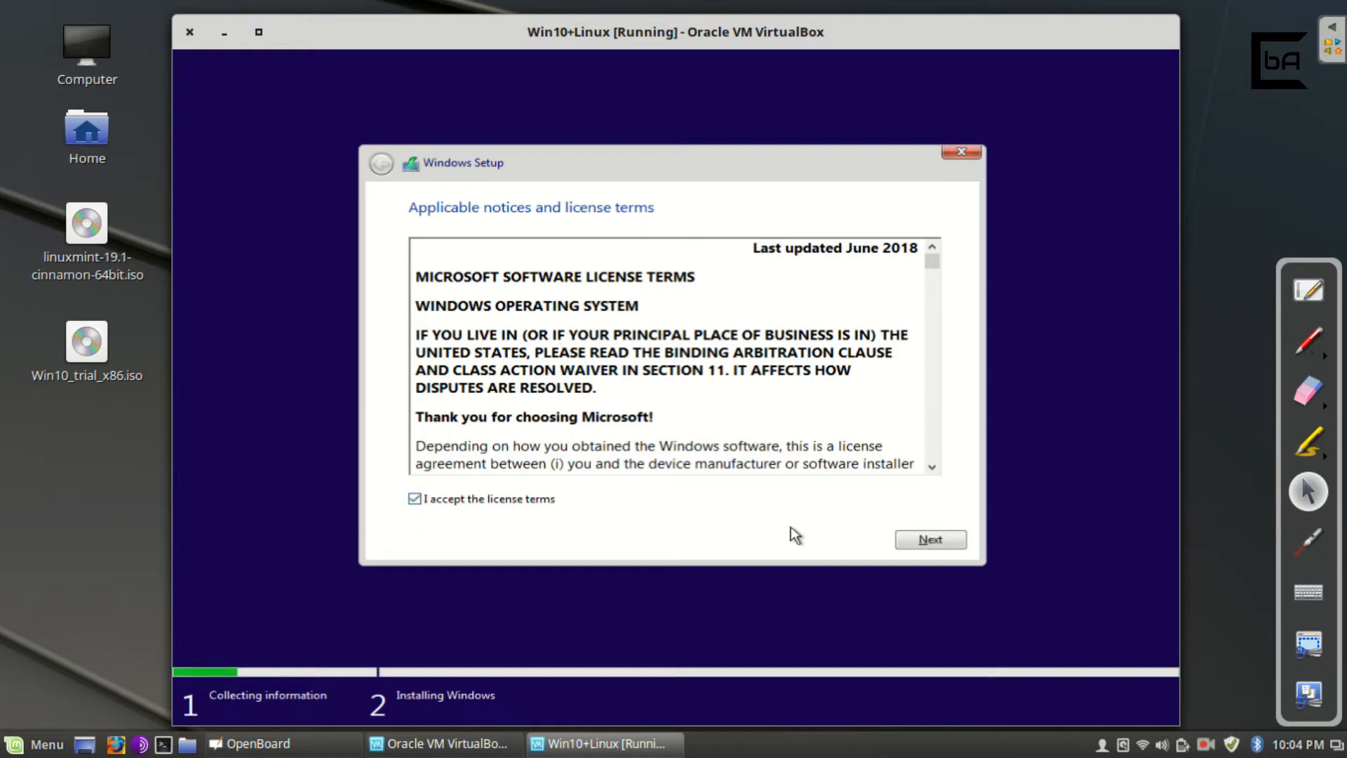
click(926, 540)
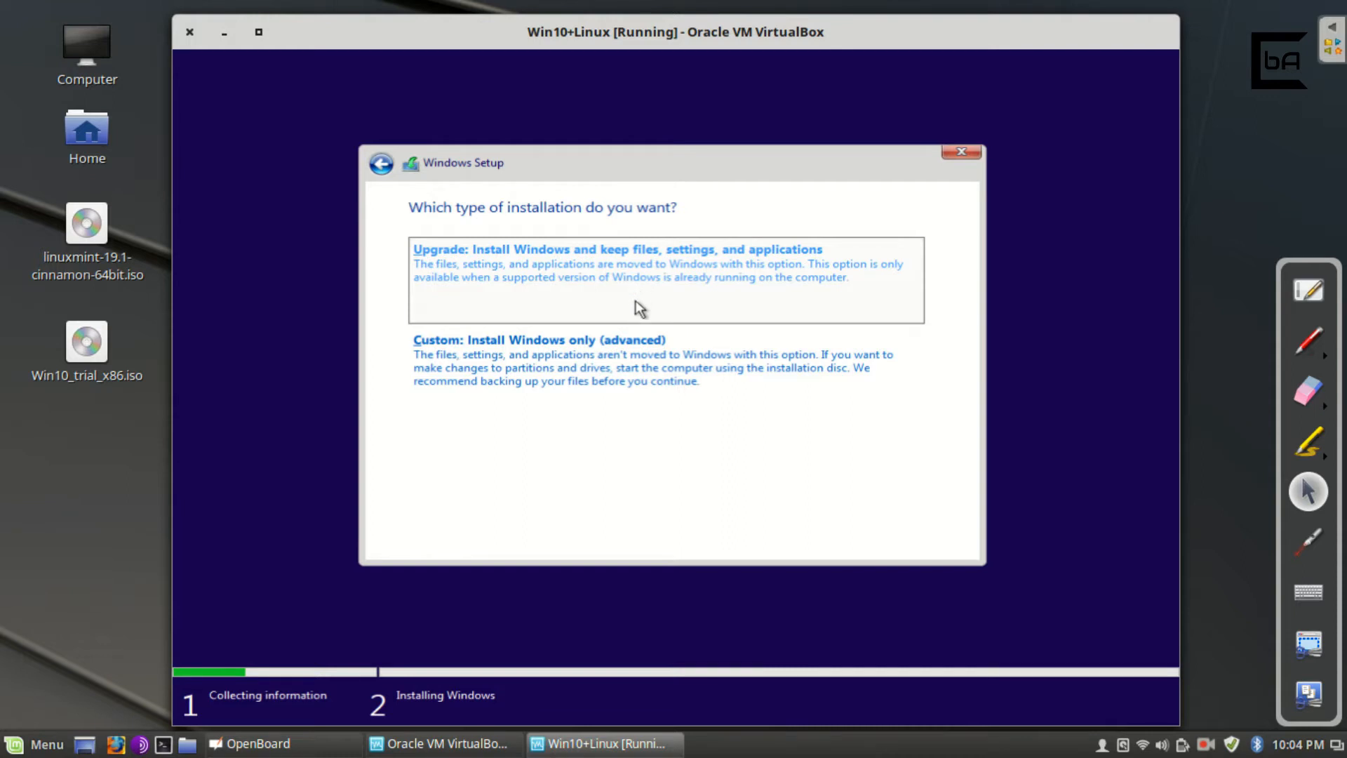
click(650, 372)
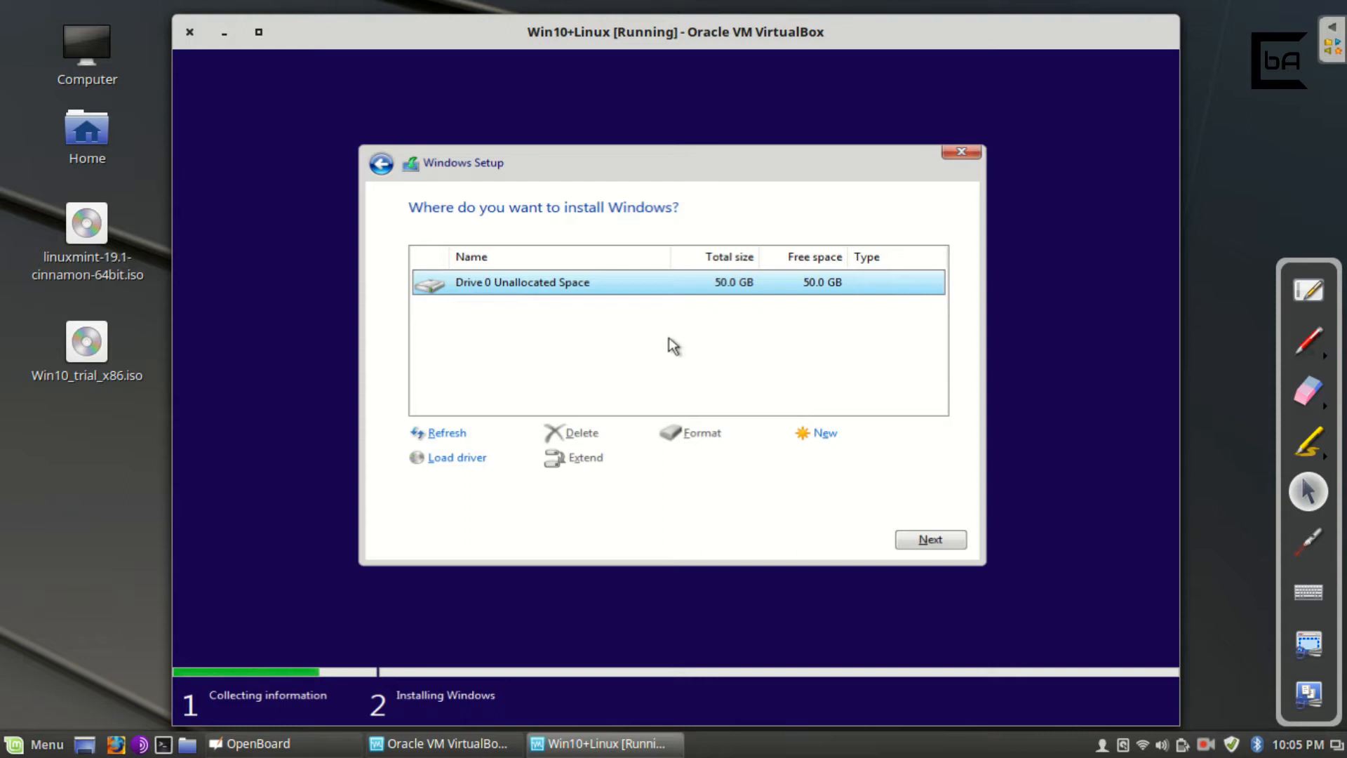
Create a new 20480 MB partition in Drive 0's unallocated space.
click(825, 437)
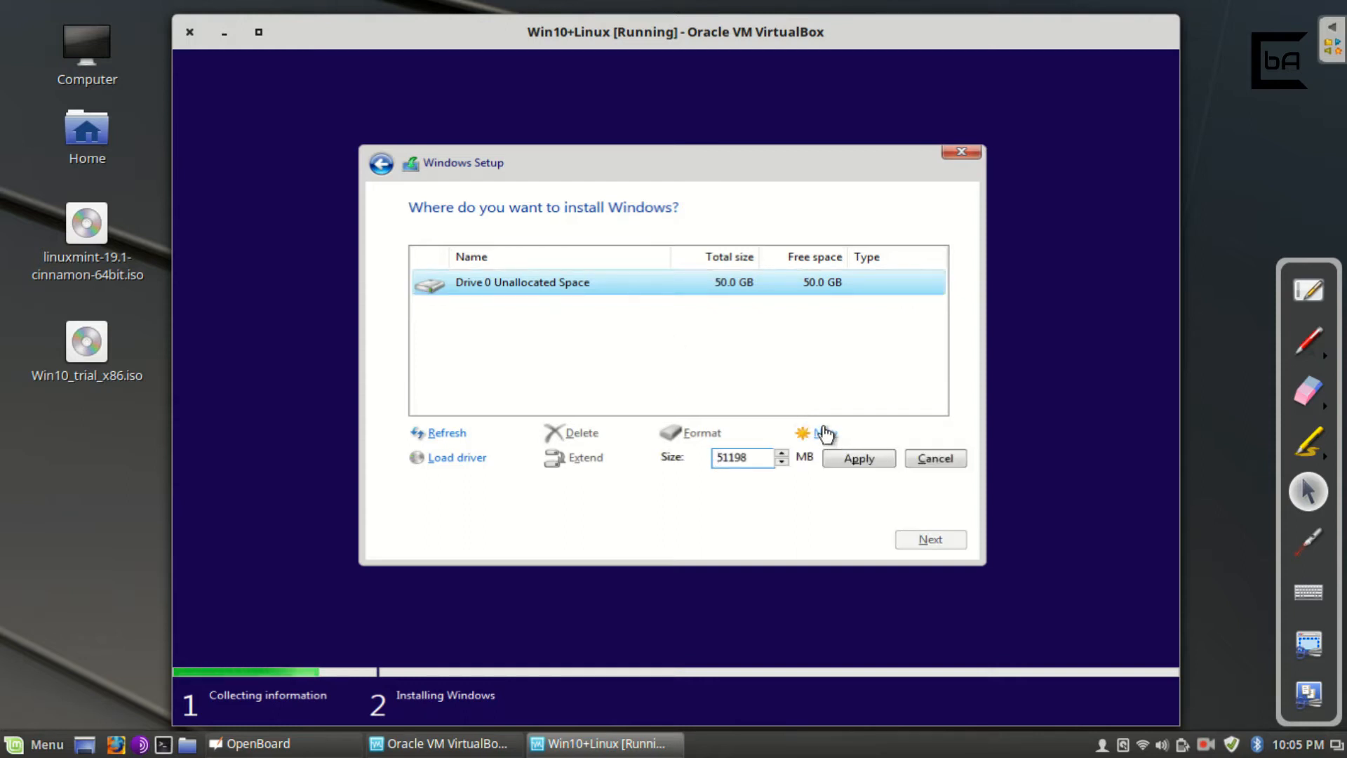
drag(751, 460, 714, 463)
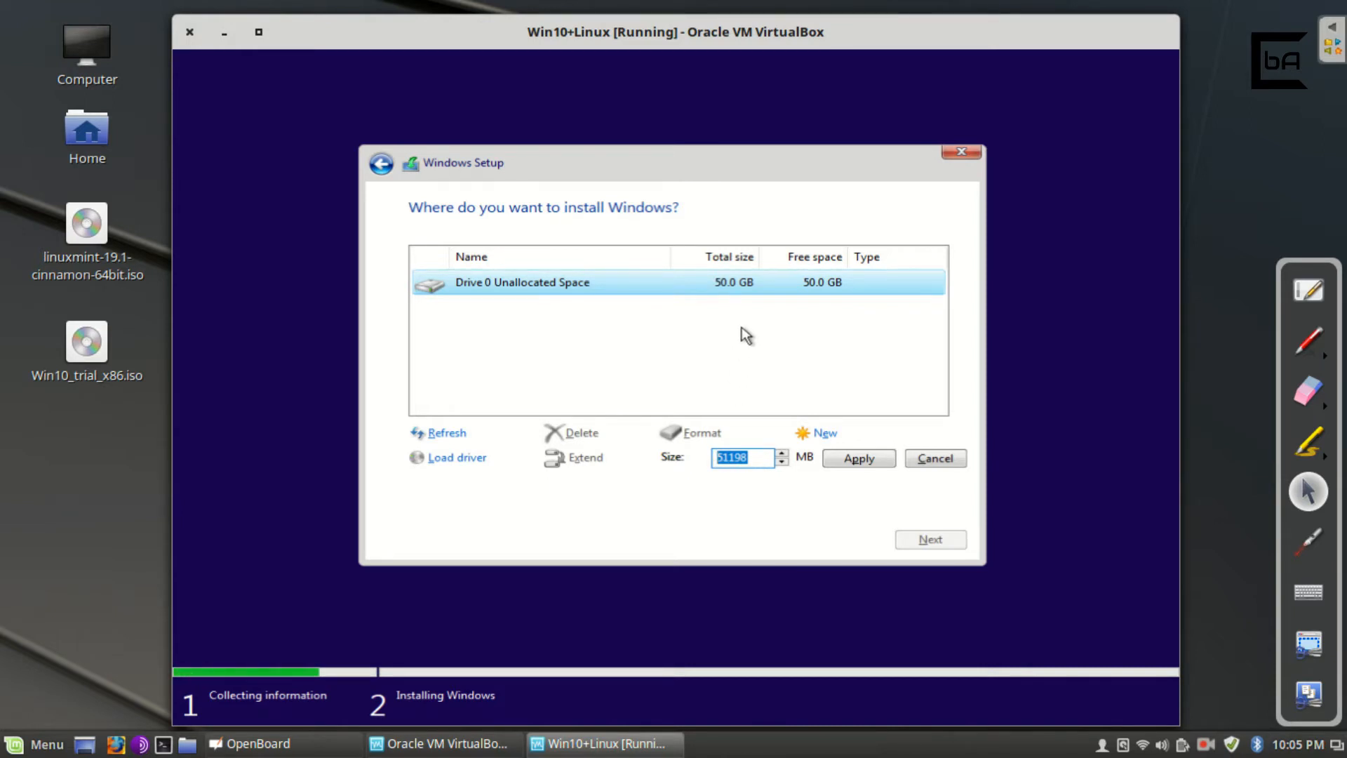
text(20480)
click(886, 457)
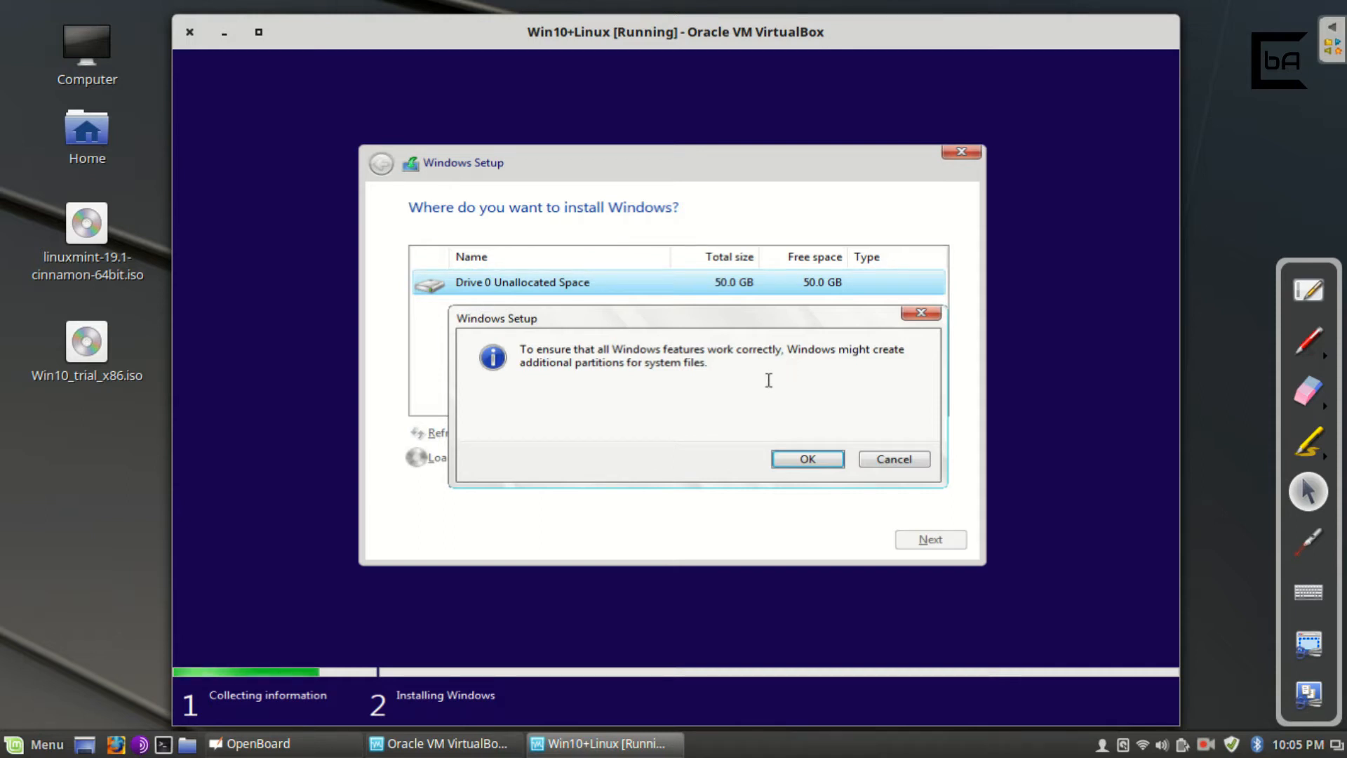
Accept the extra system partitions and settle on Drive 0 Partition 2 (19.4 GB) as the install target.
click(807, 460)
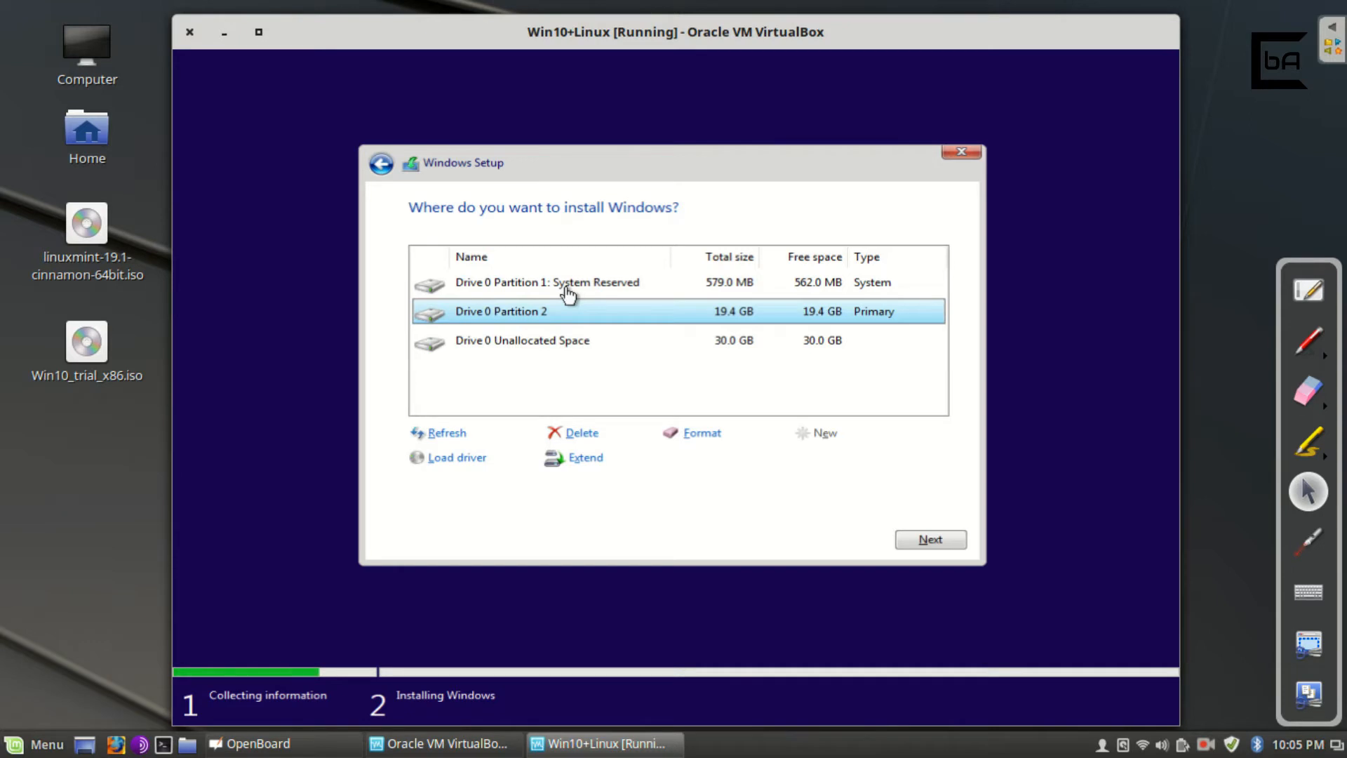
click(639, 288)
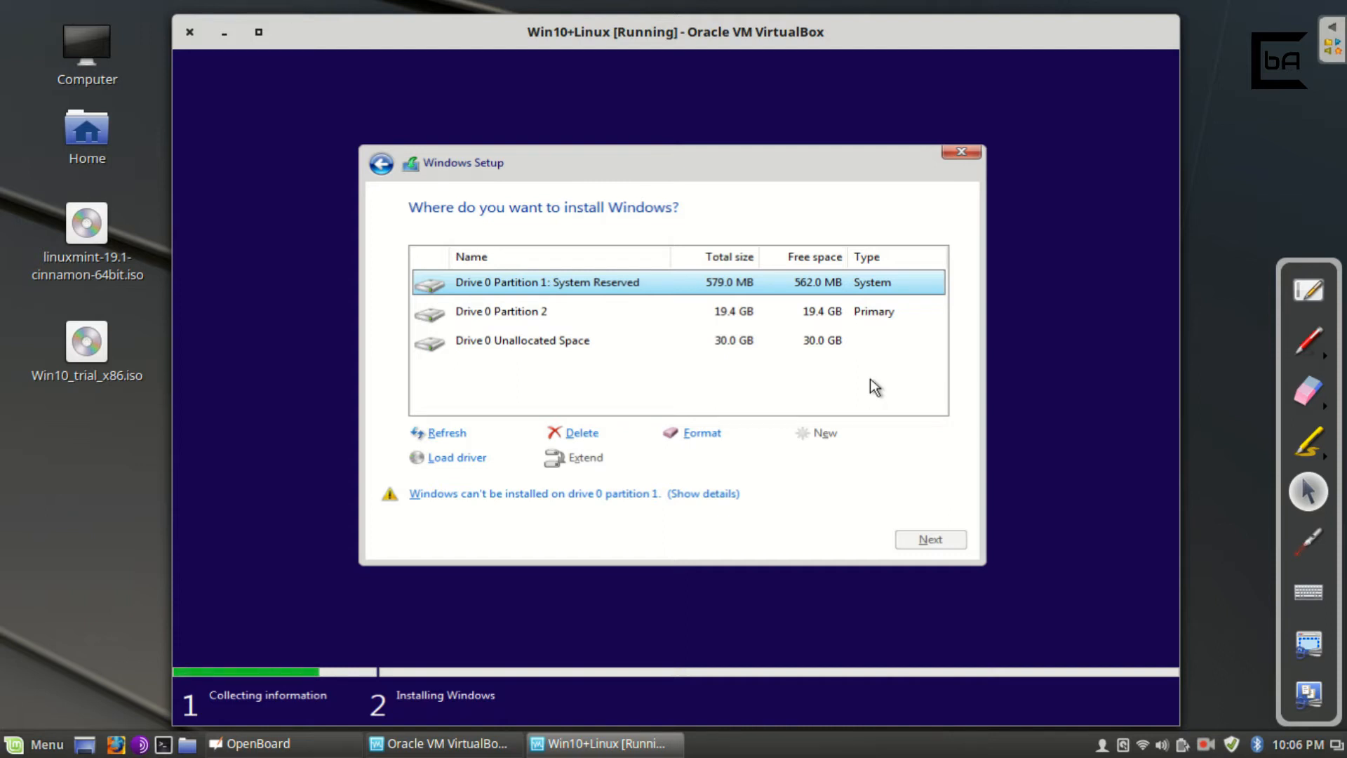
click(630, 324)
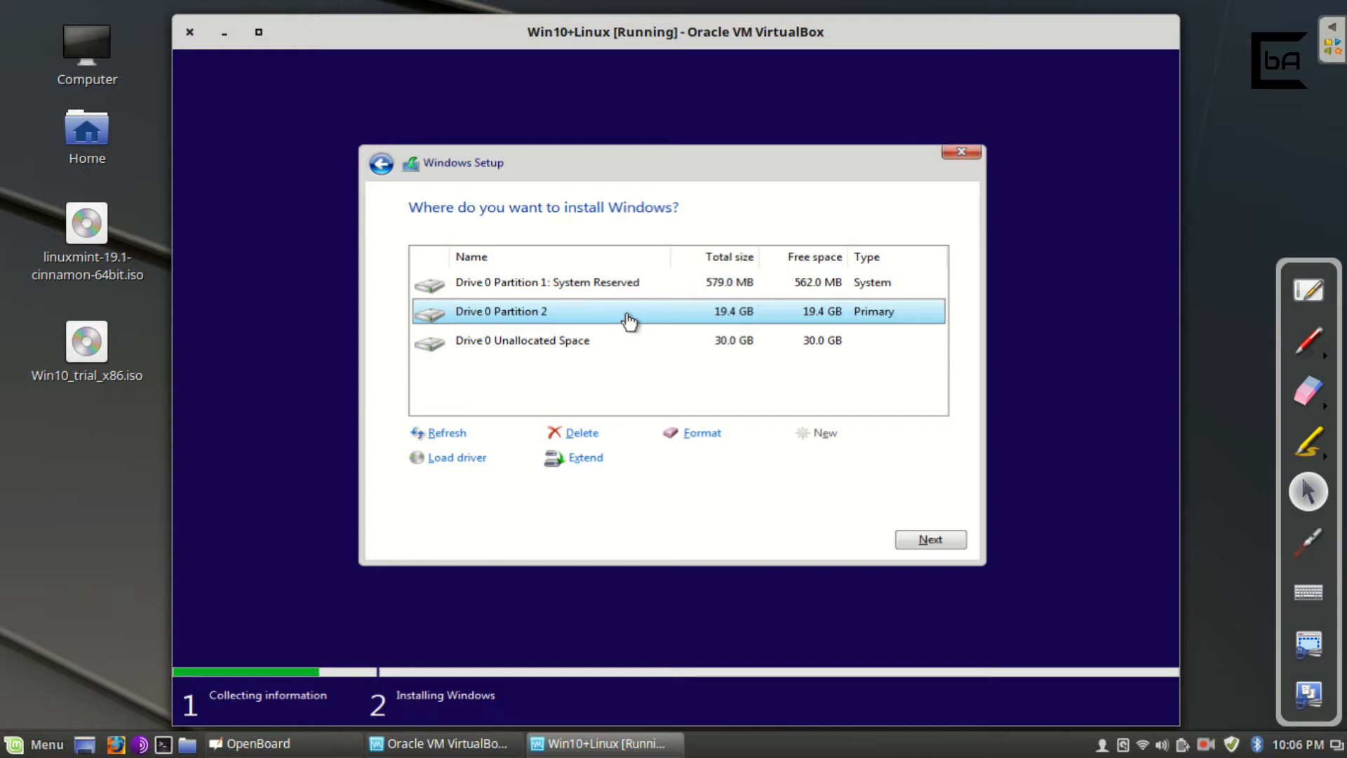
click(630, 292)
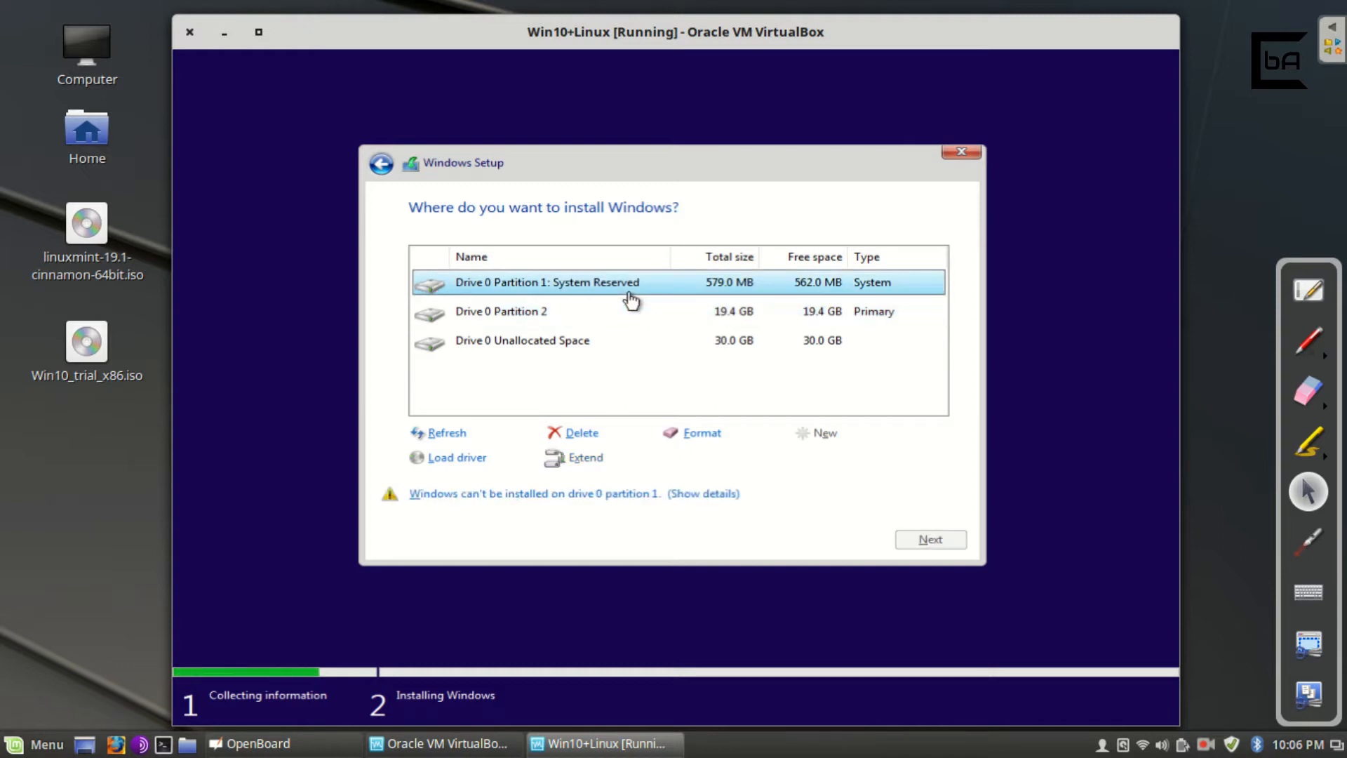
click(618, 316)
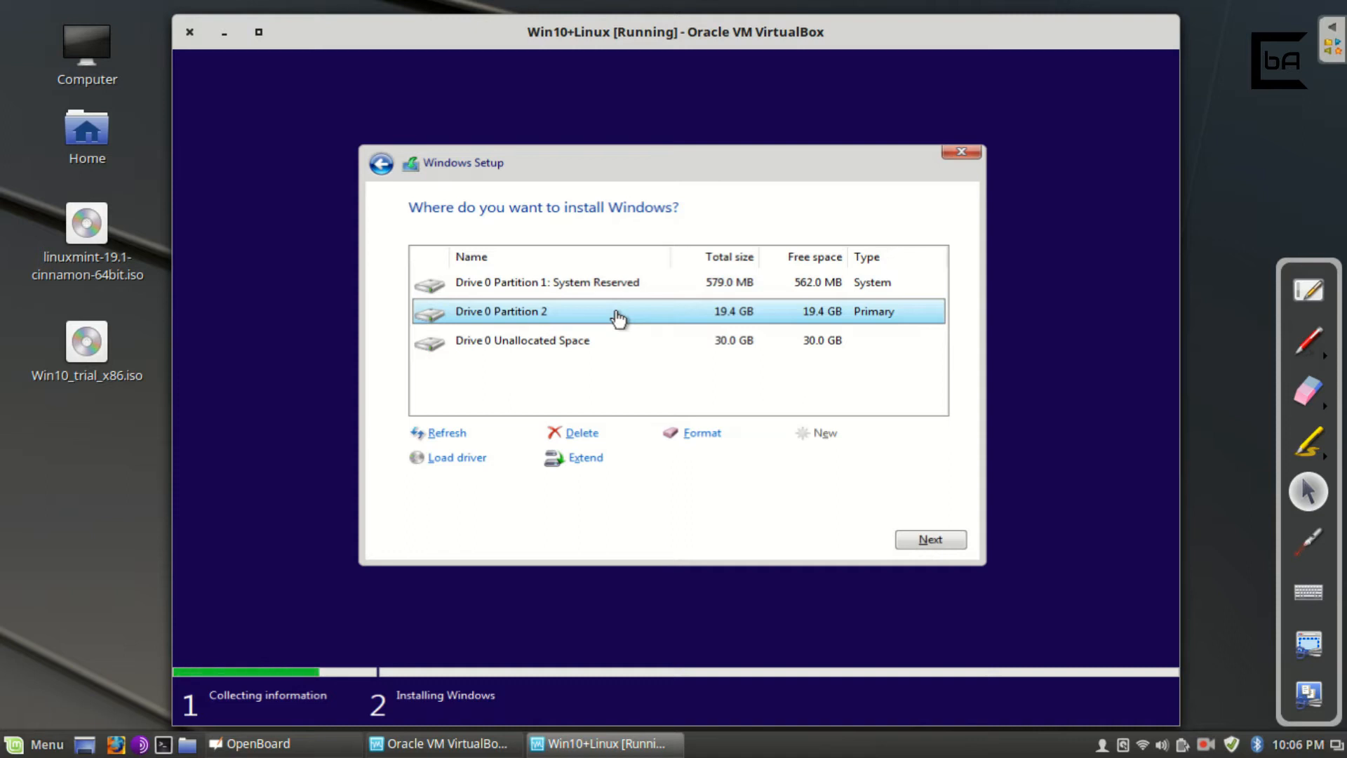
click(607, 347)
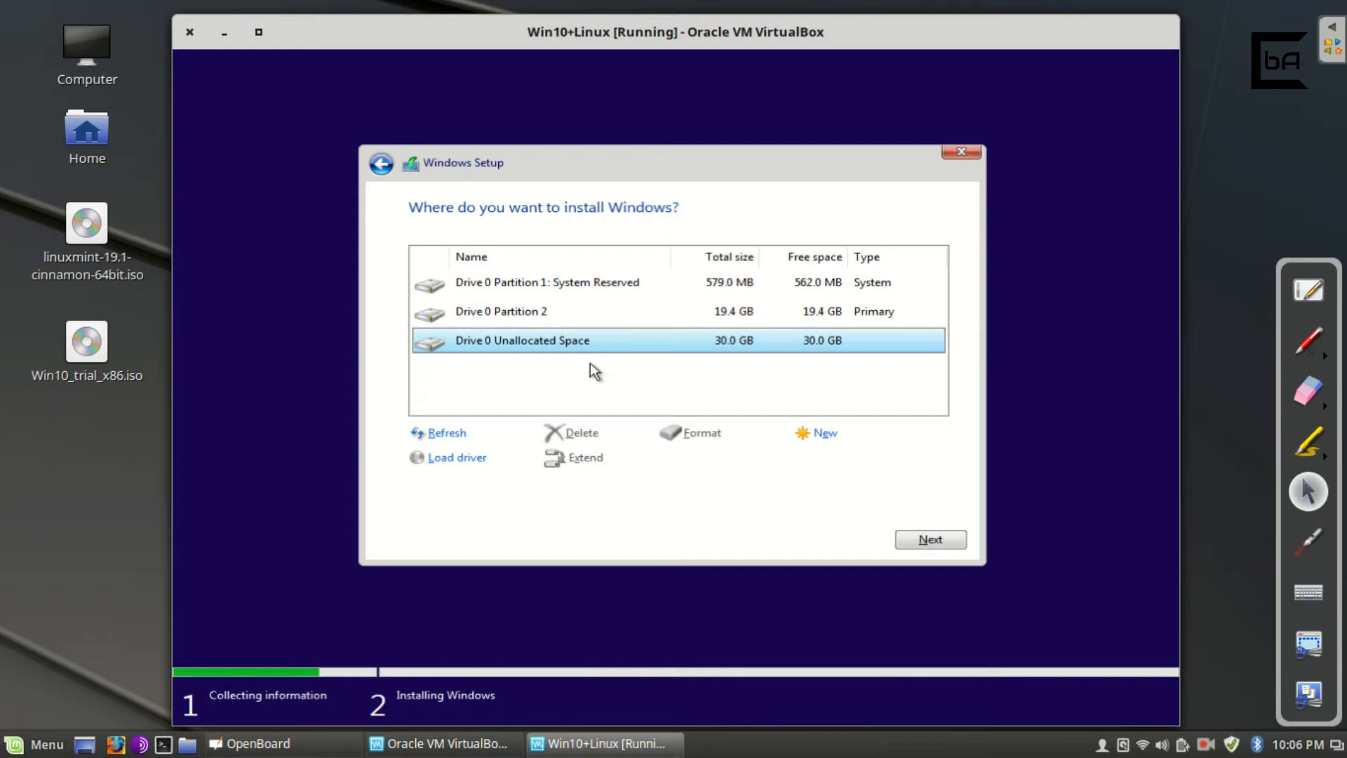
click(575, 316)
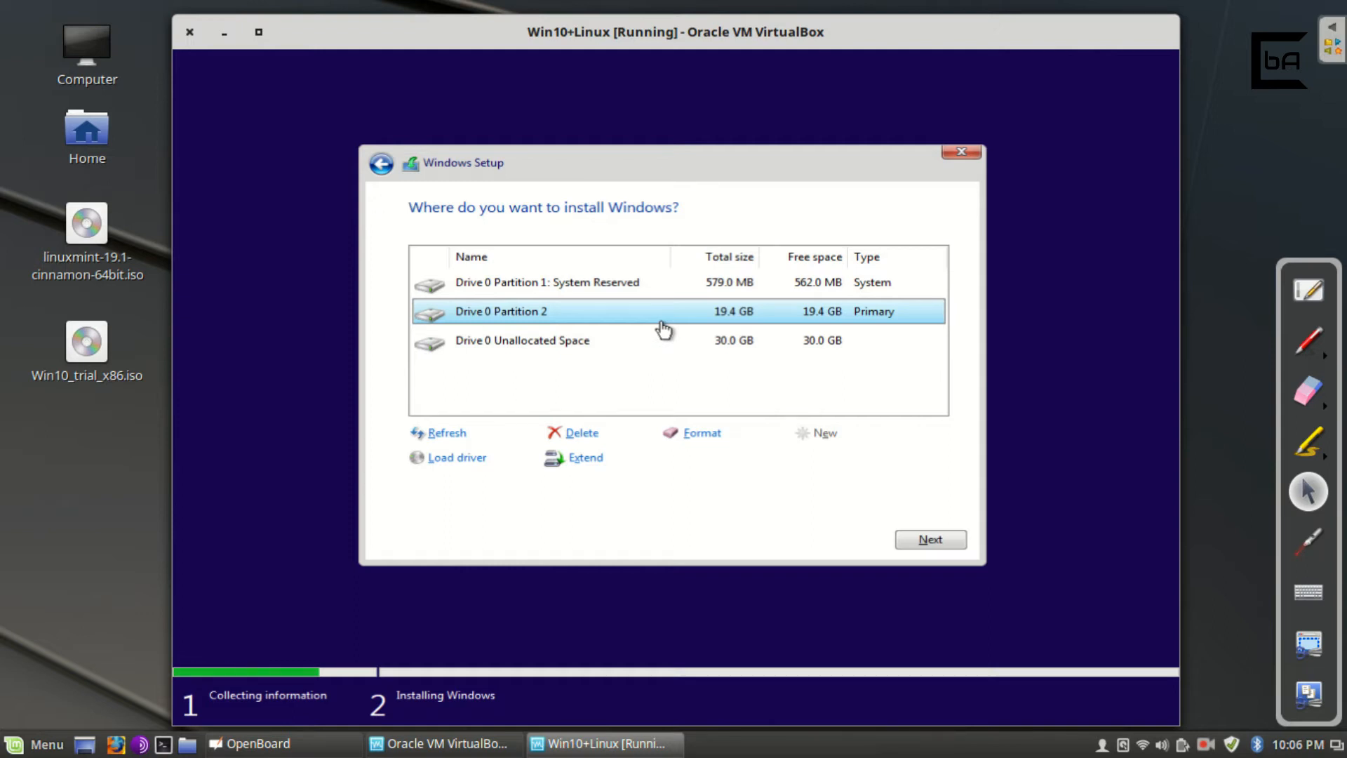
click(641, 295)
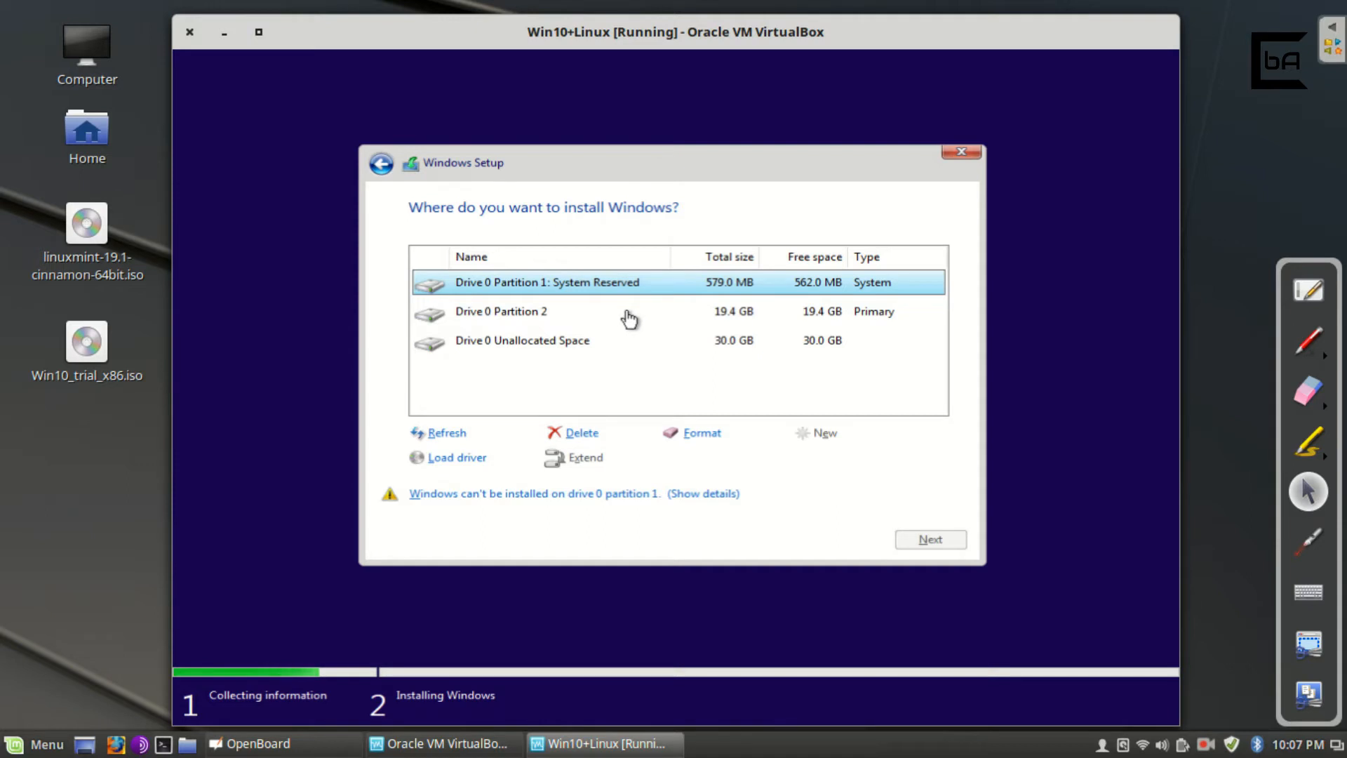
click(623, 319)
click(604, 286)
click(596, 322)
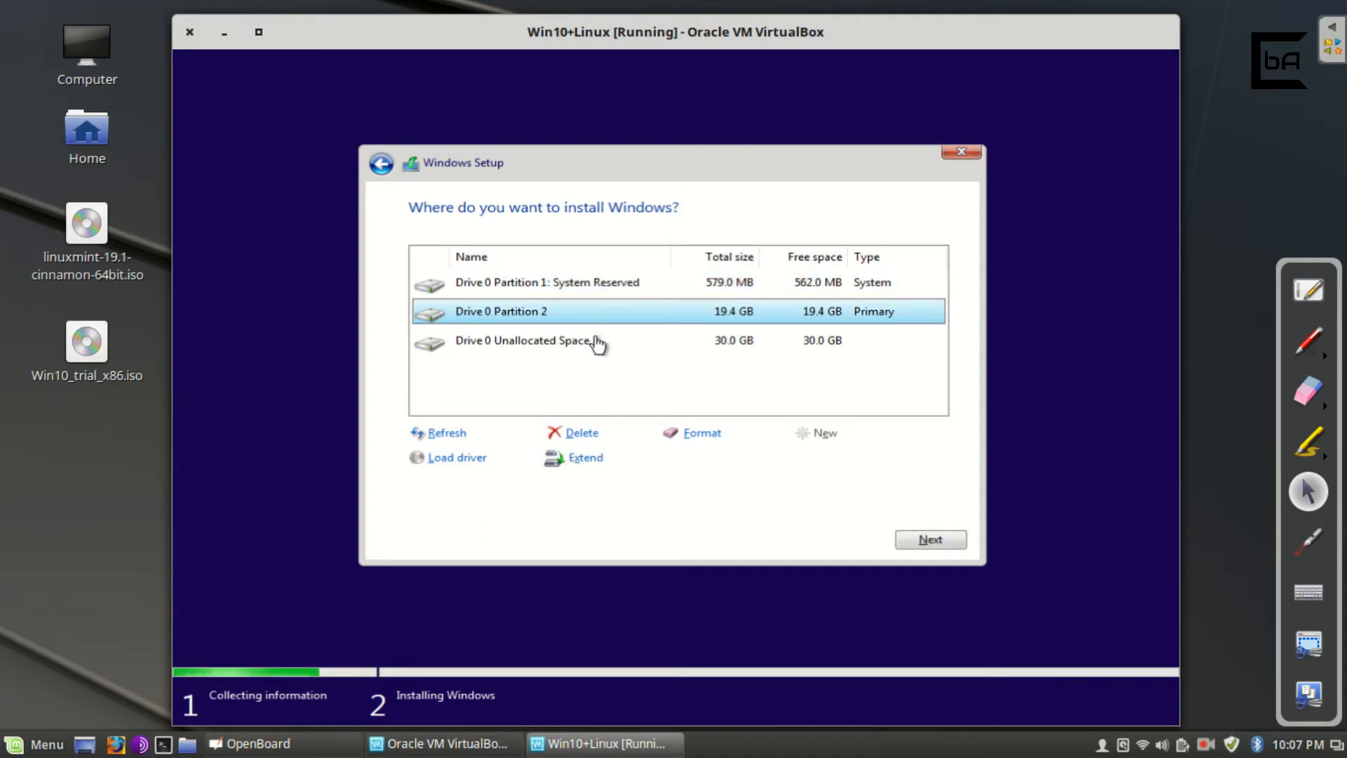
click(597, 345)
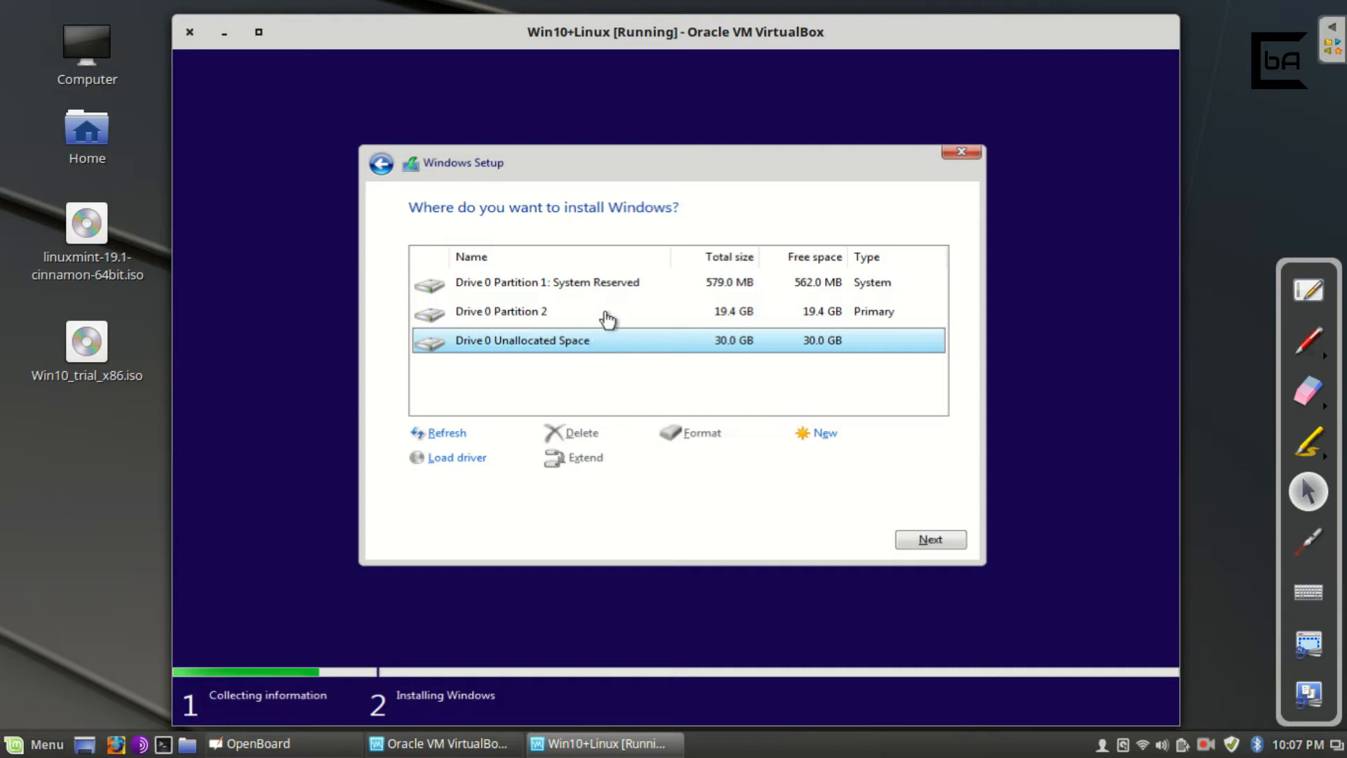
click(603, 316)
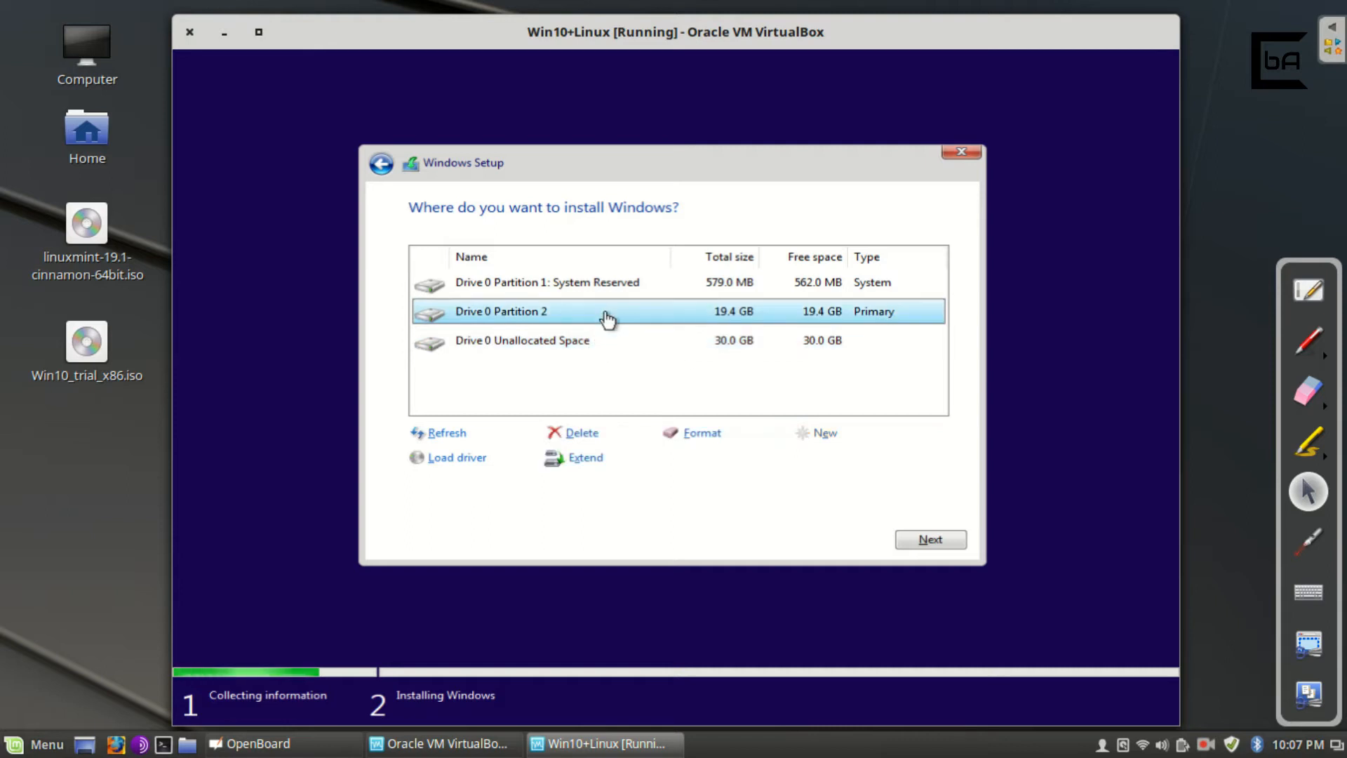
Begin installing Windows on Drive 0 Partition 2 and let it copy and prepare files.
click(930, 541)
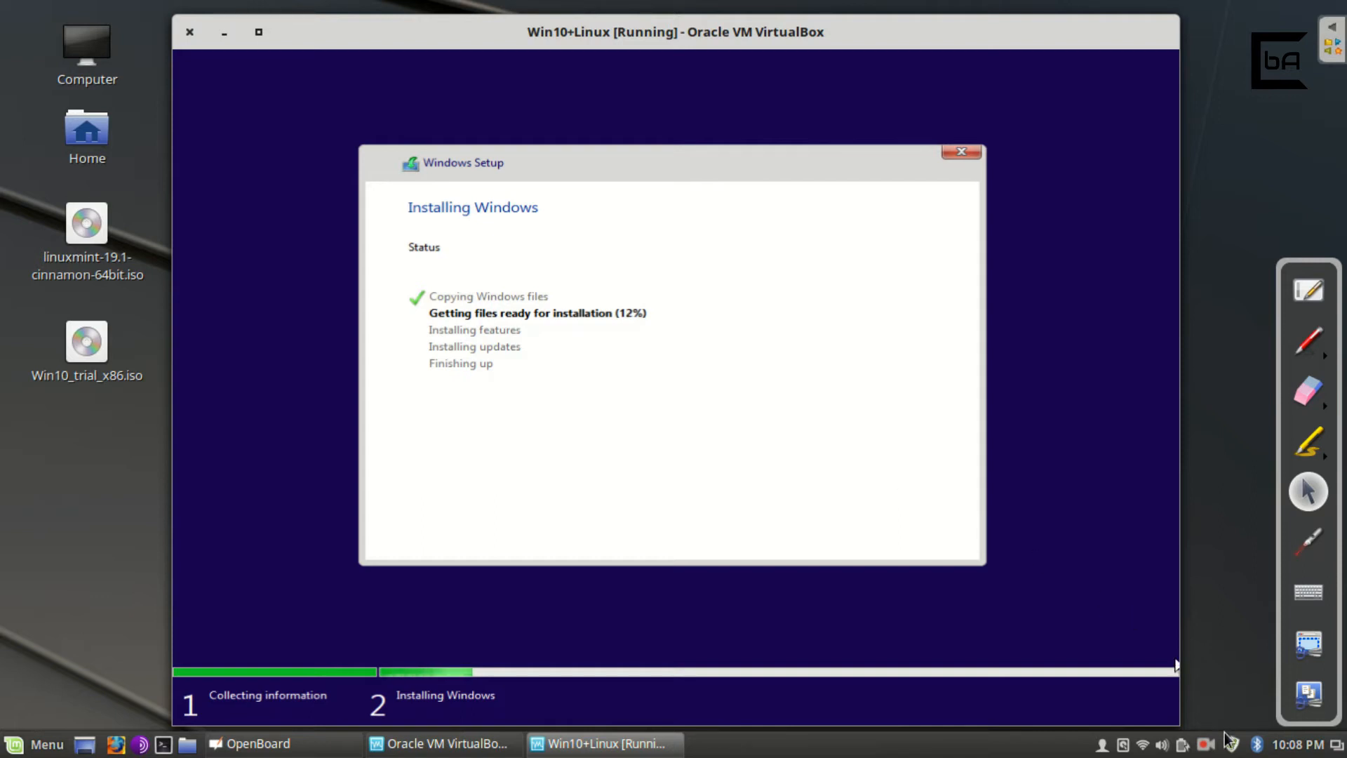
click(1208, 748)
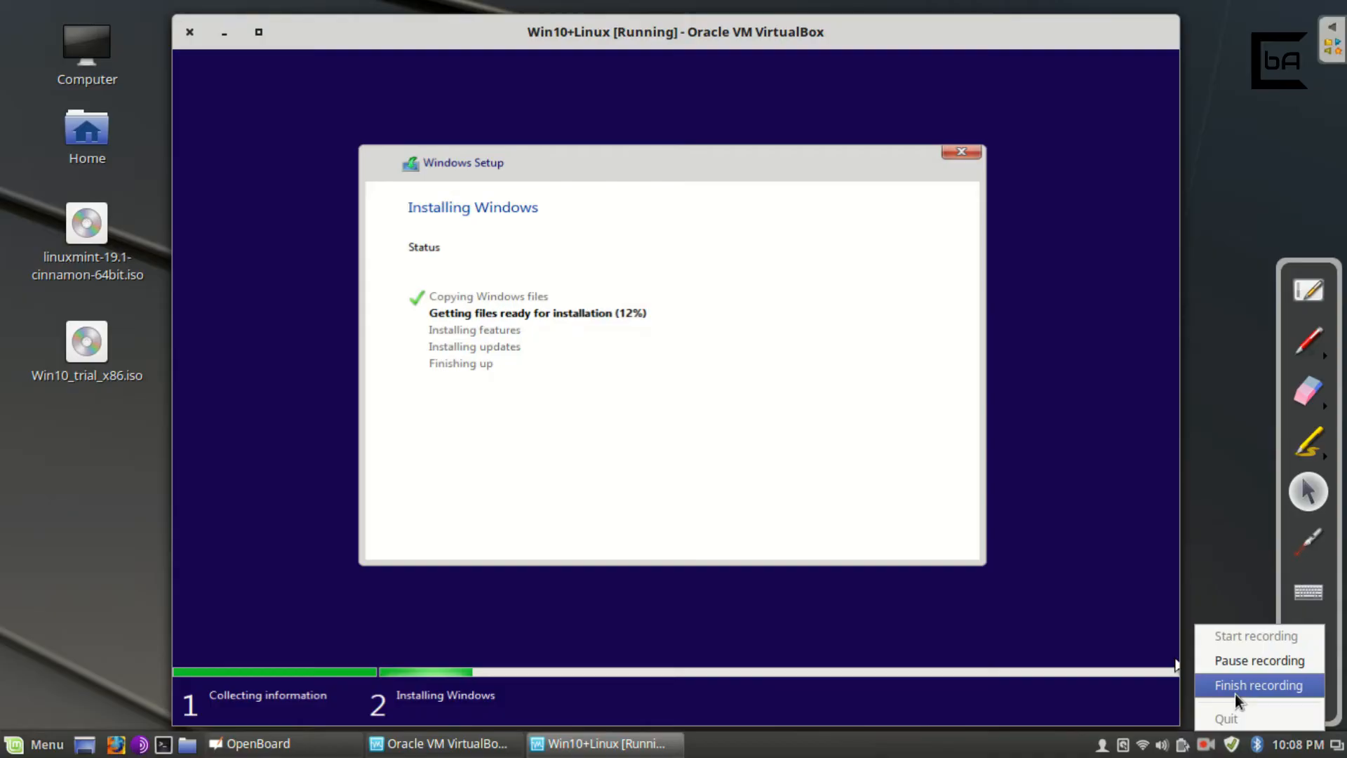
click(1235, 691)
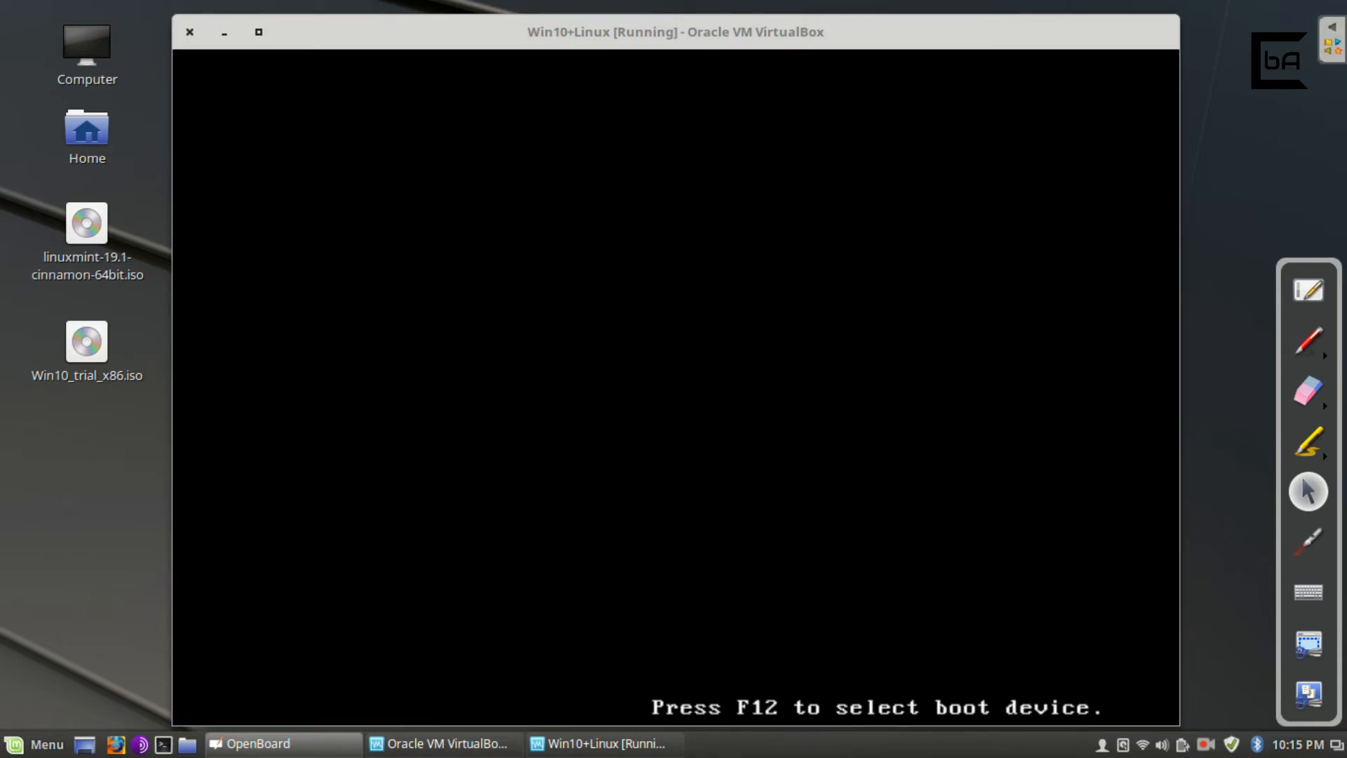
Close the Win10+Linux window and power off the machine.
click(190, 32)
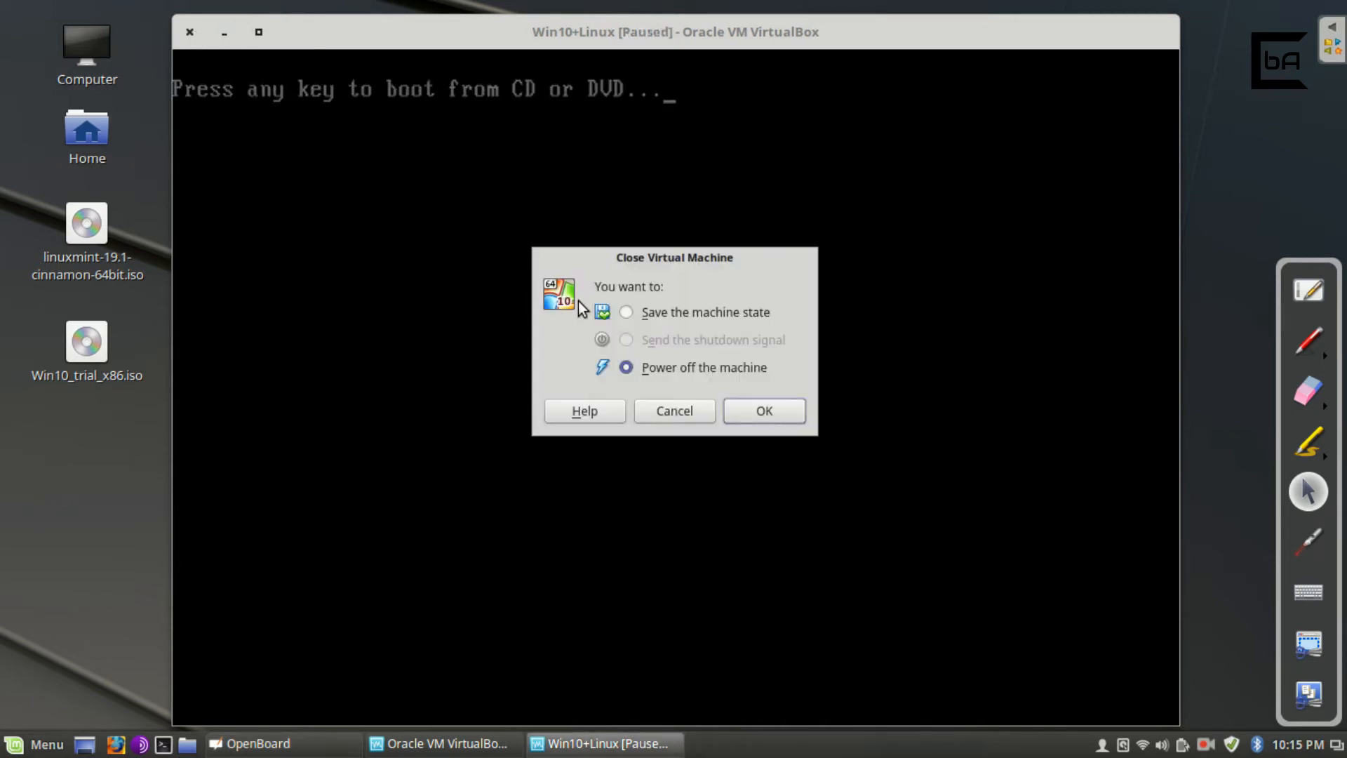
click(749, 410)
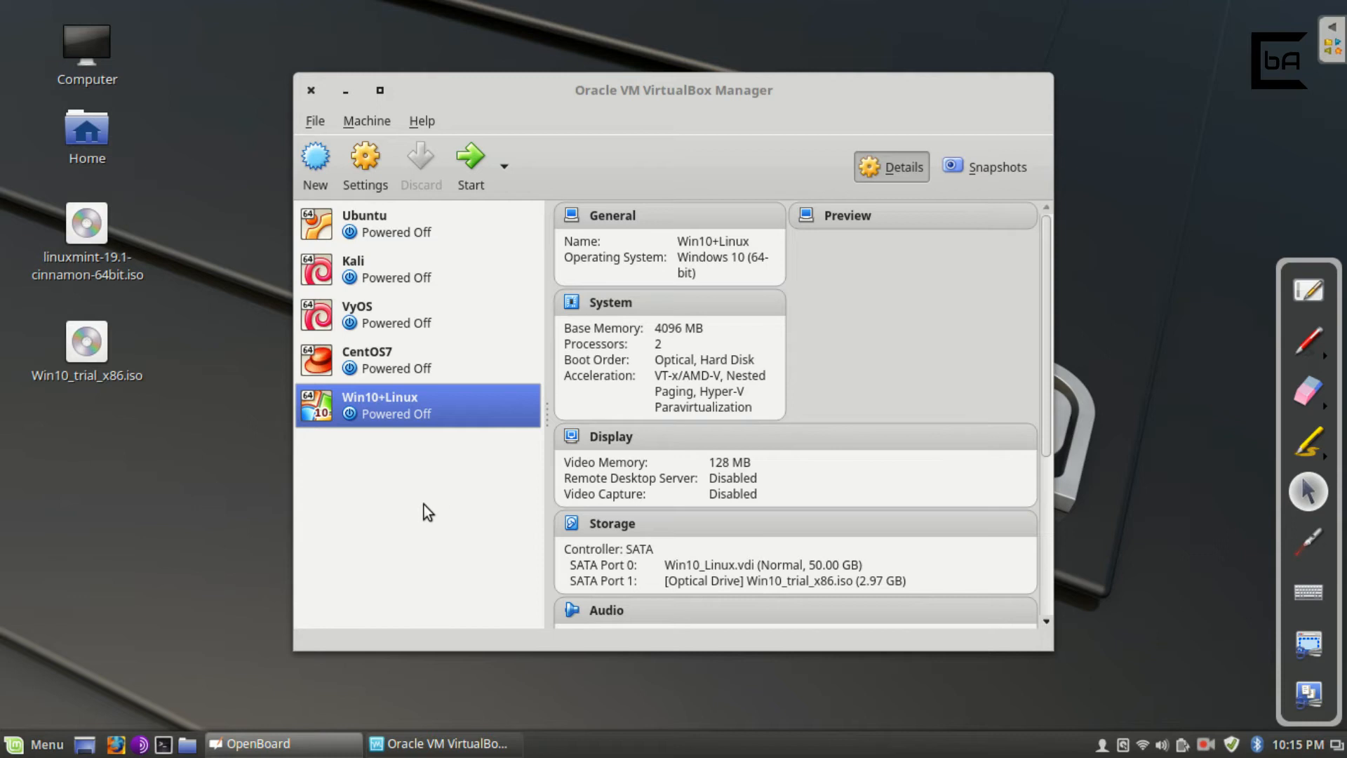
Replace the Windows disc with linuxmint-19.1-cinnamon-64bit.iso in Storage settings and start the machine.
click(457, 491)
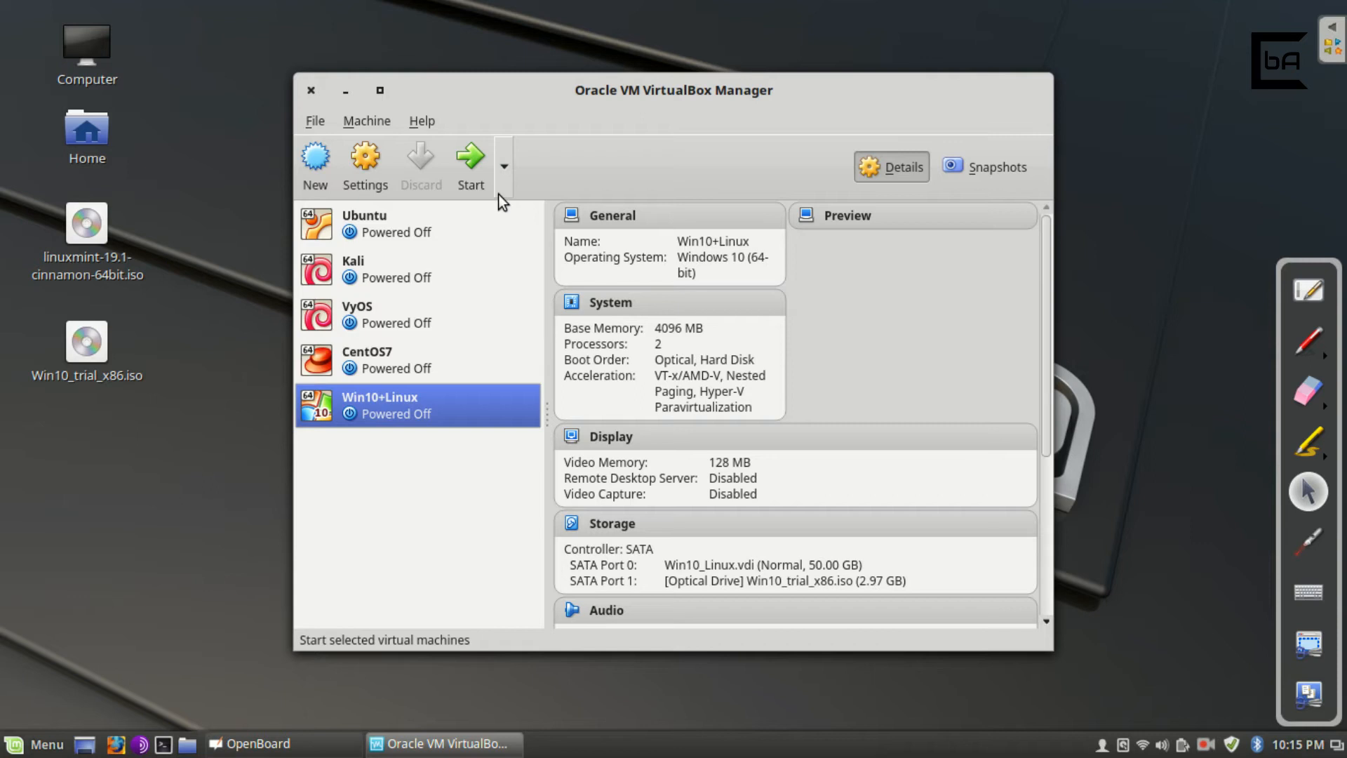
click(377, 179)
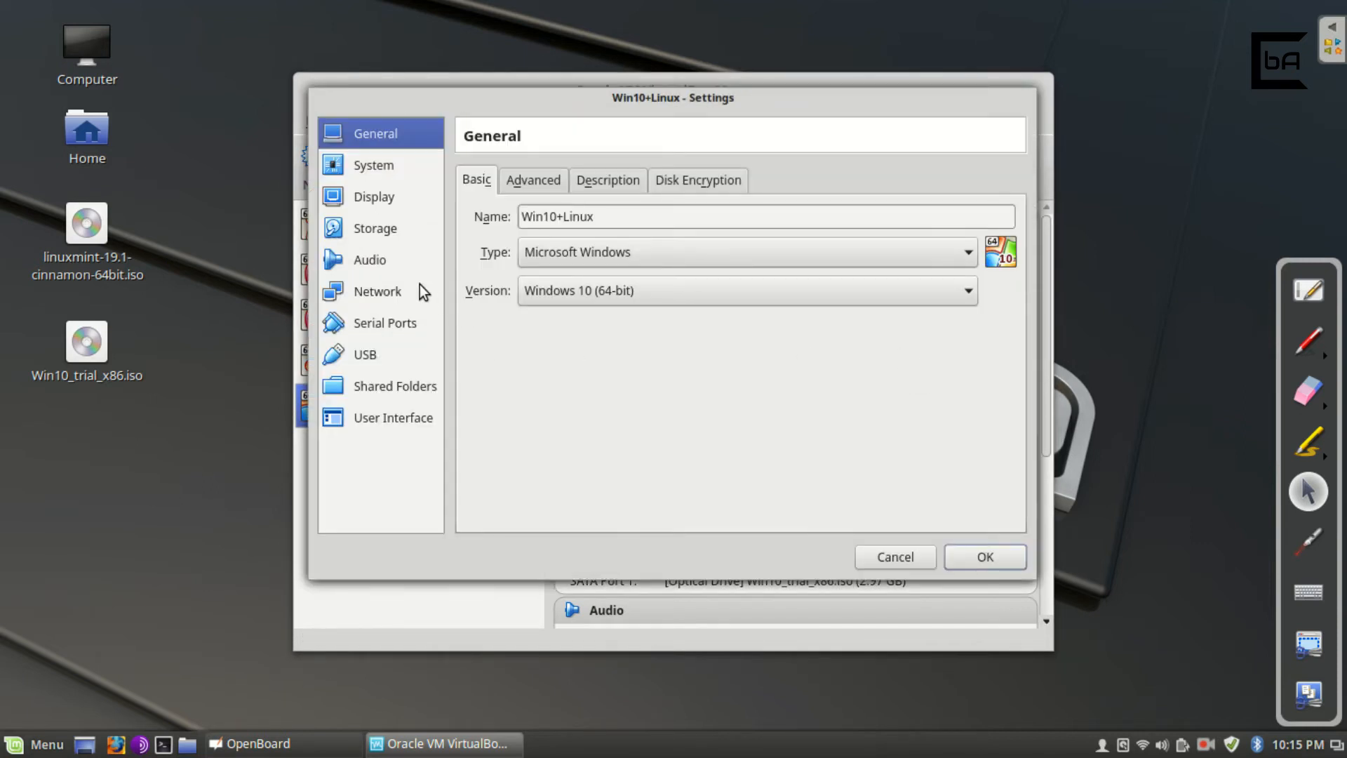
click(388, 250)
click(393, 231)
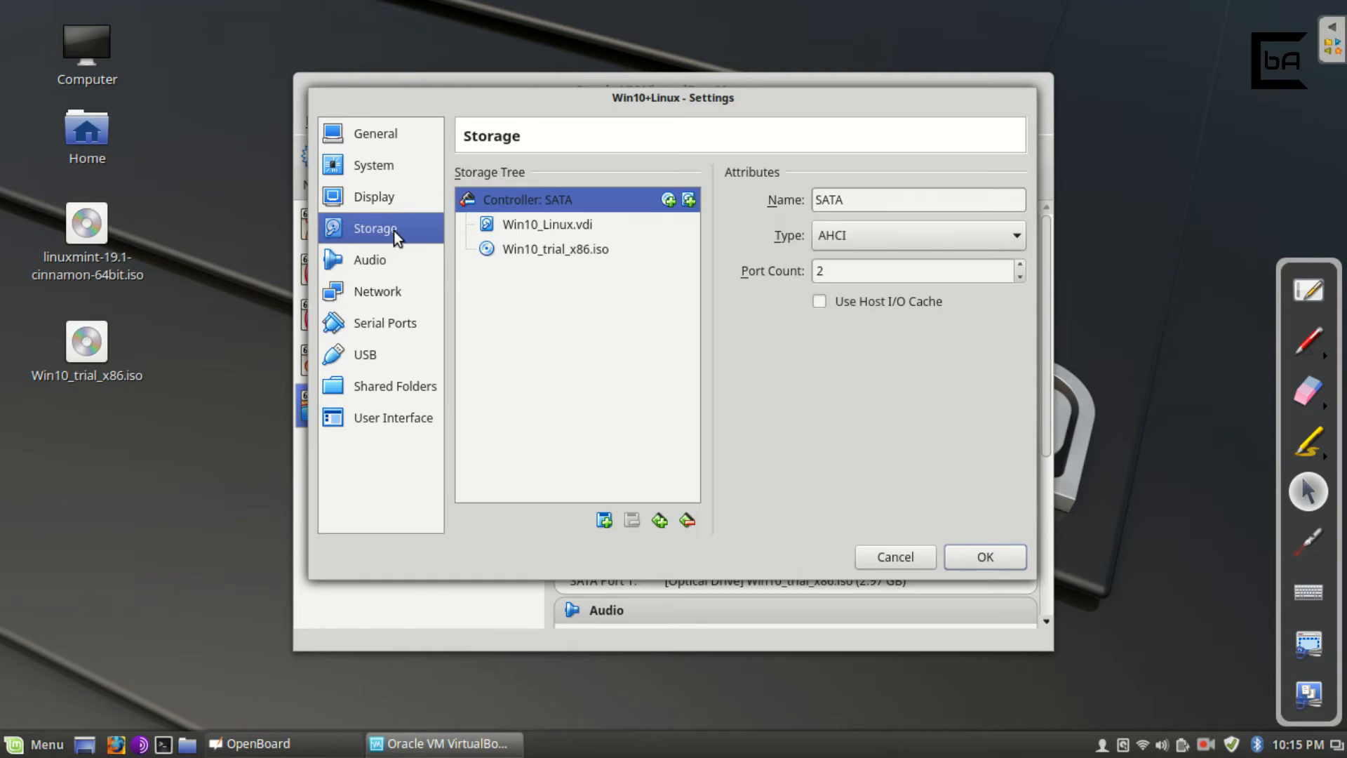
click(609, 247)
click(1013, 208)
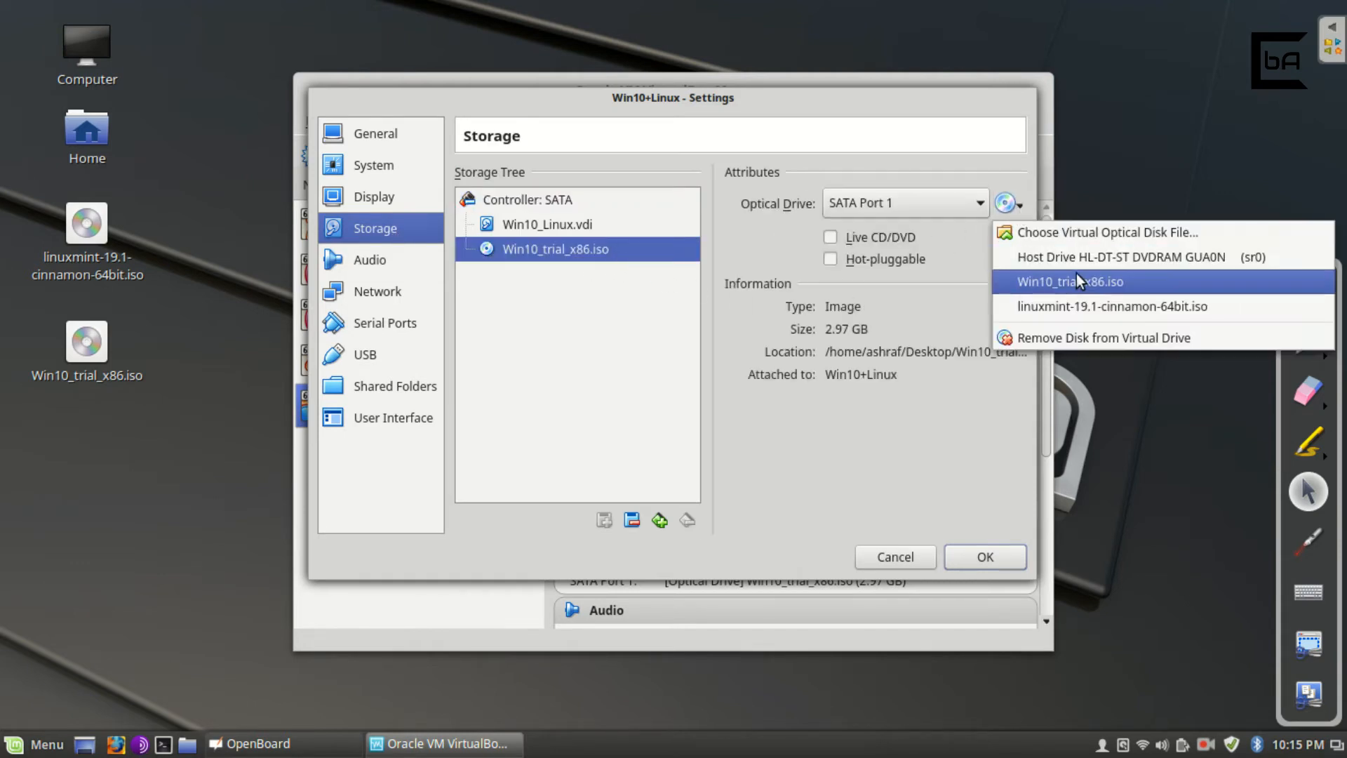
click(1134, 313)
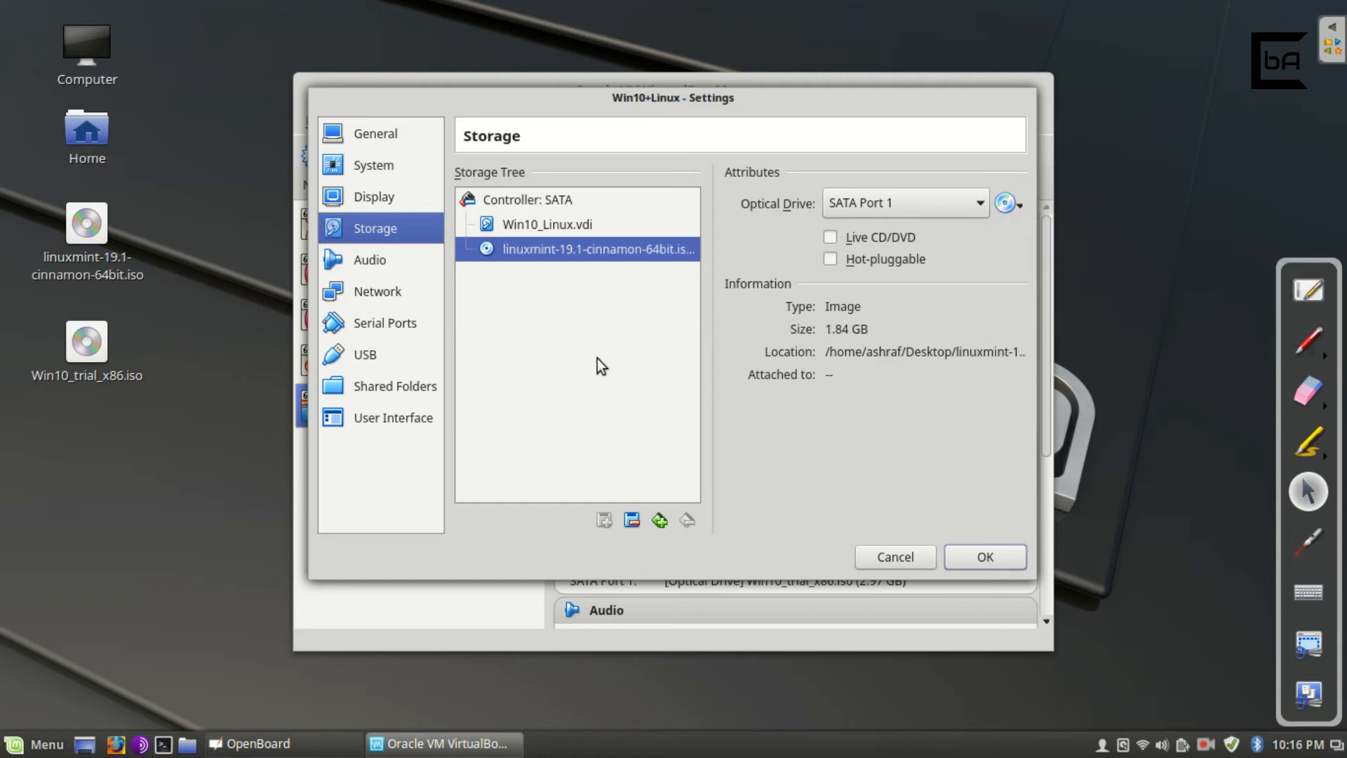
click(976, 557)
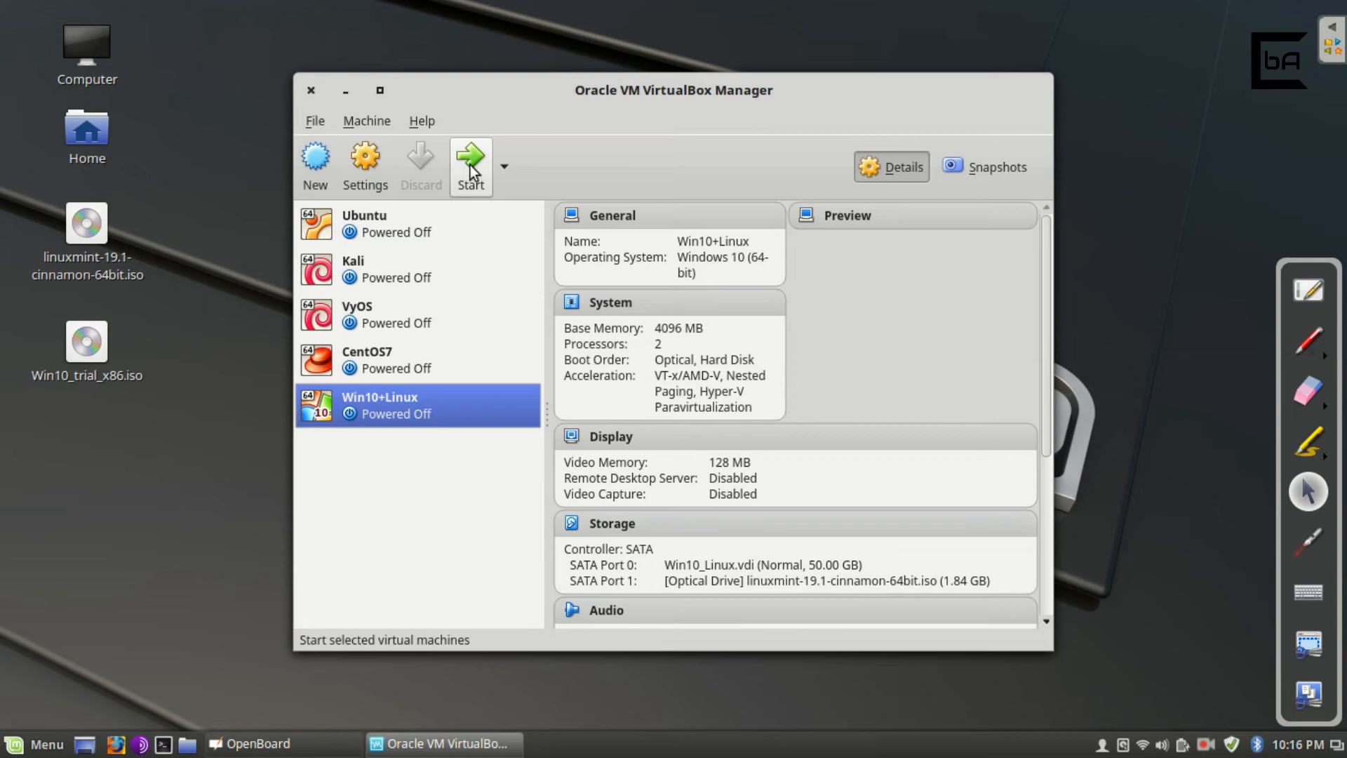
click(470, 169)
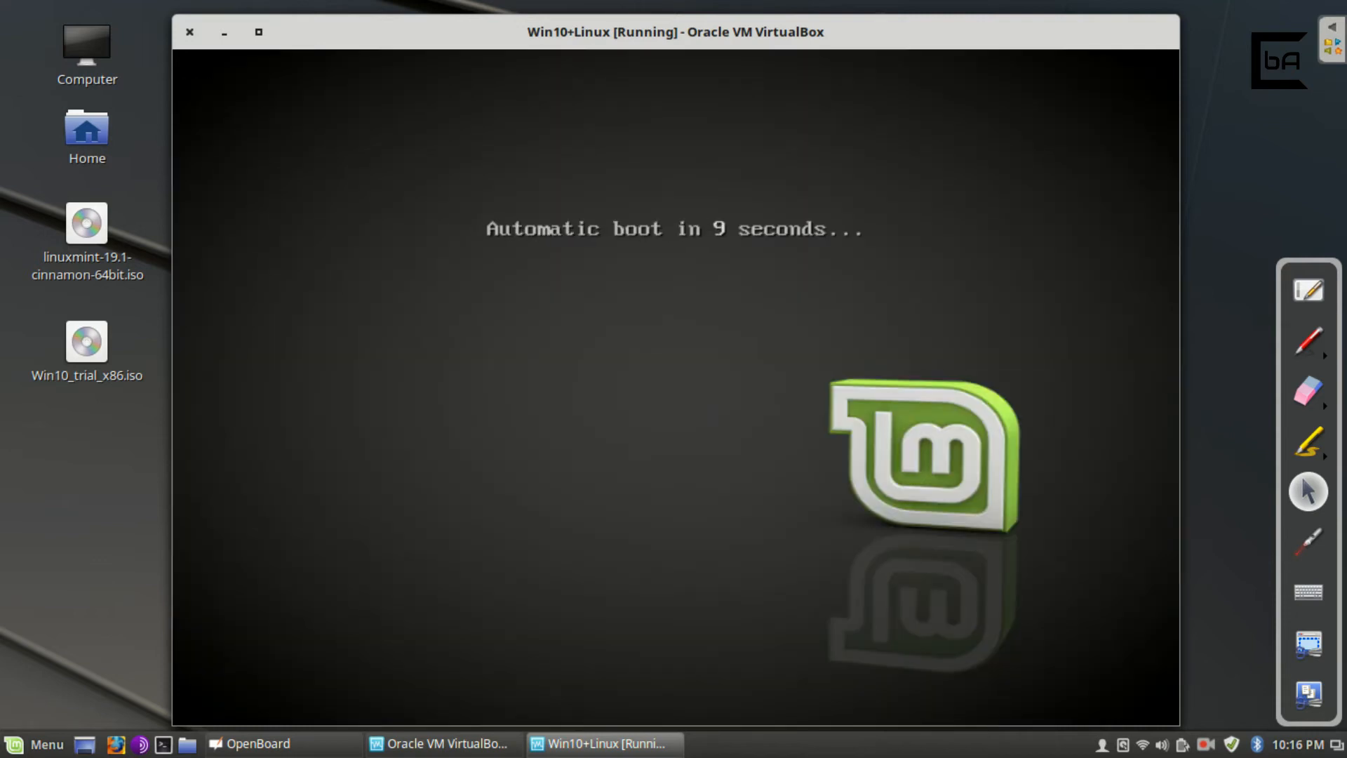
Interrupt the Mint boot countdown with Escape and boot into the Linux Mint live session.
key(Escape)
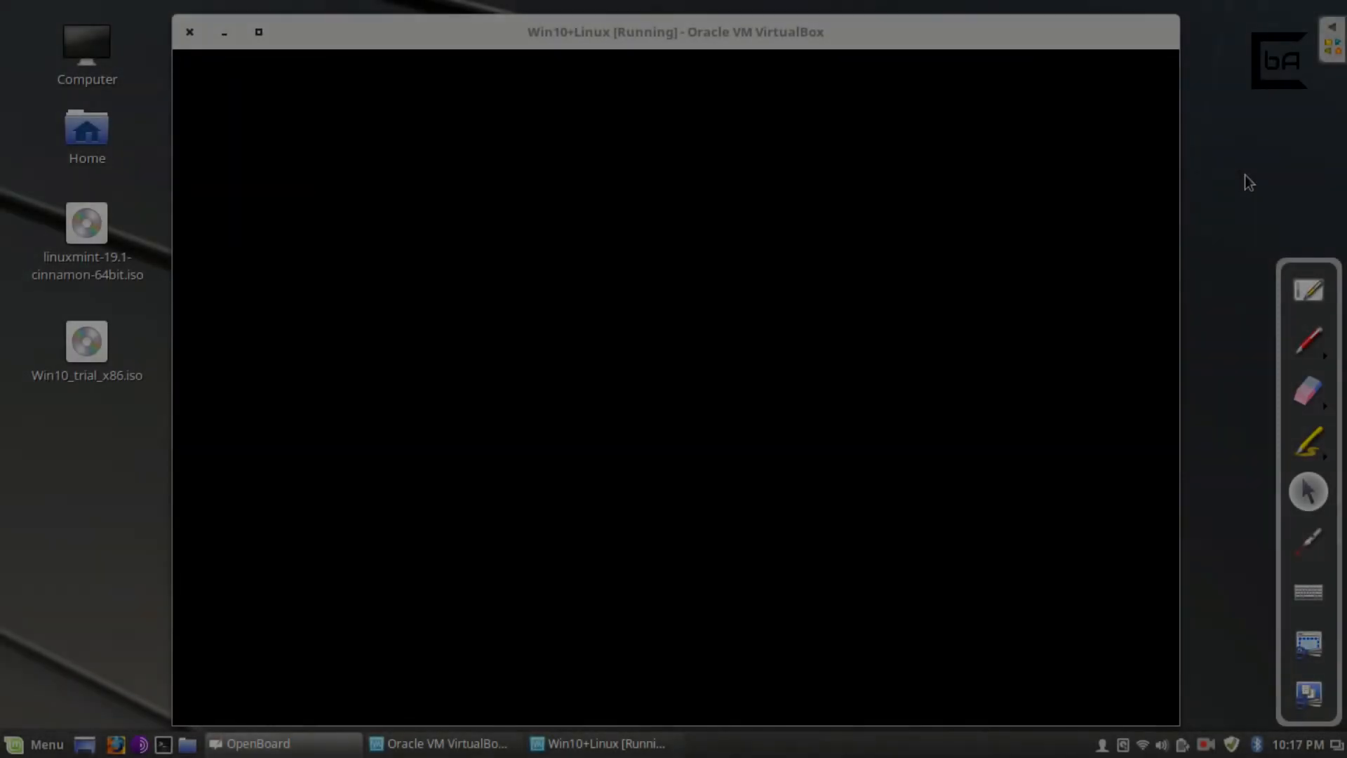
click(1090, 39)
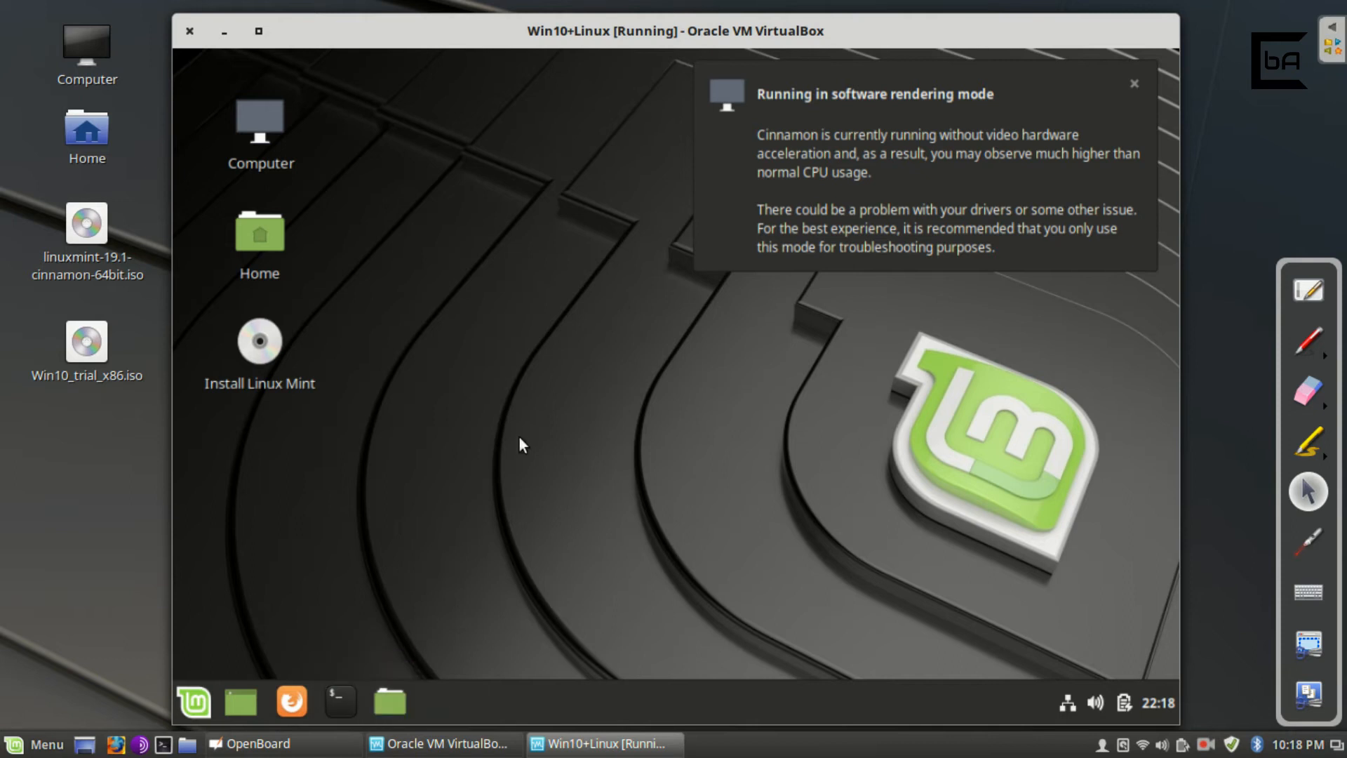
Launch Install Linux Mint, dismiss the notification, and accept English and the English (US) keyboard.
double_click(268, 340)
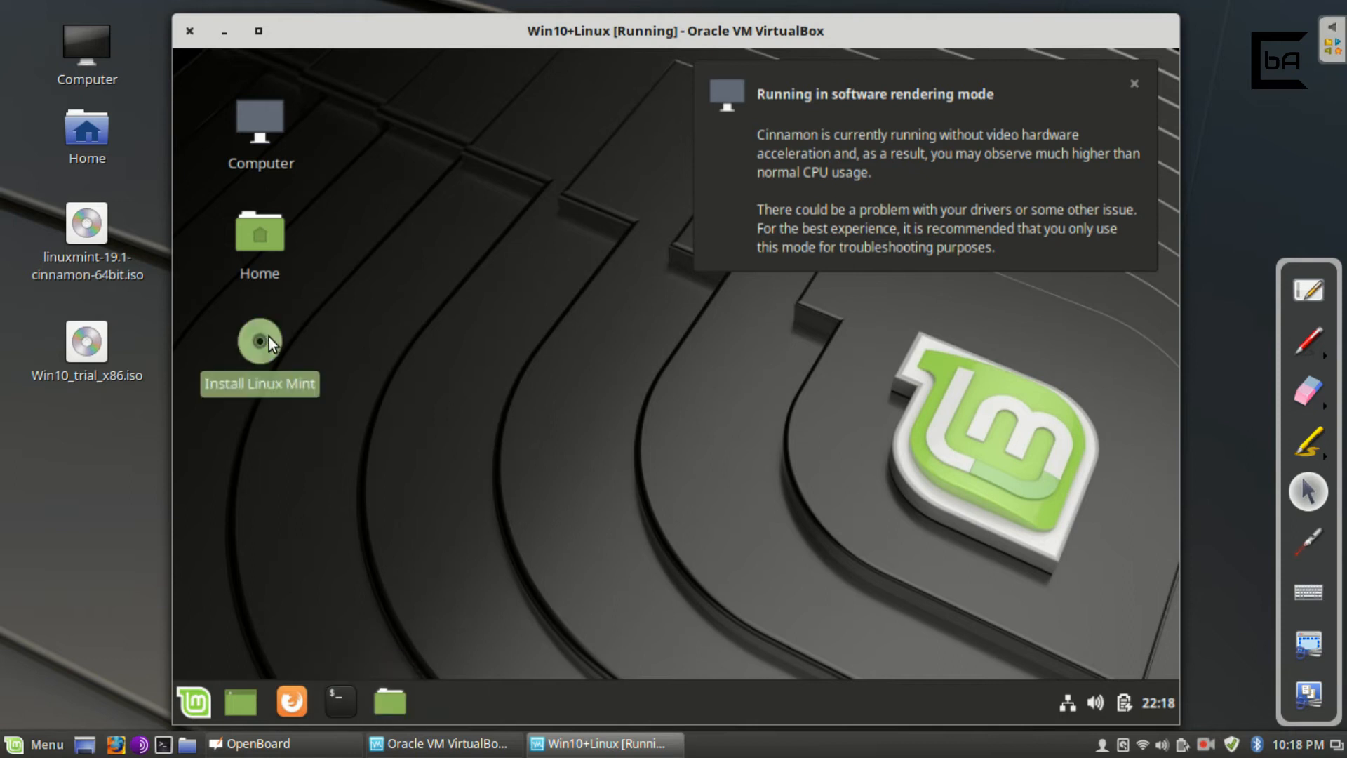
click(1134, 85)
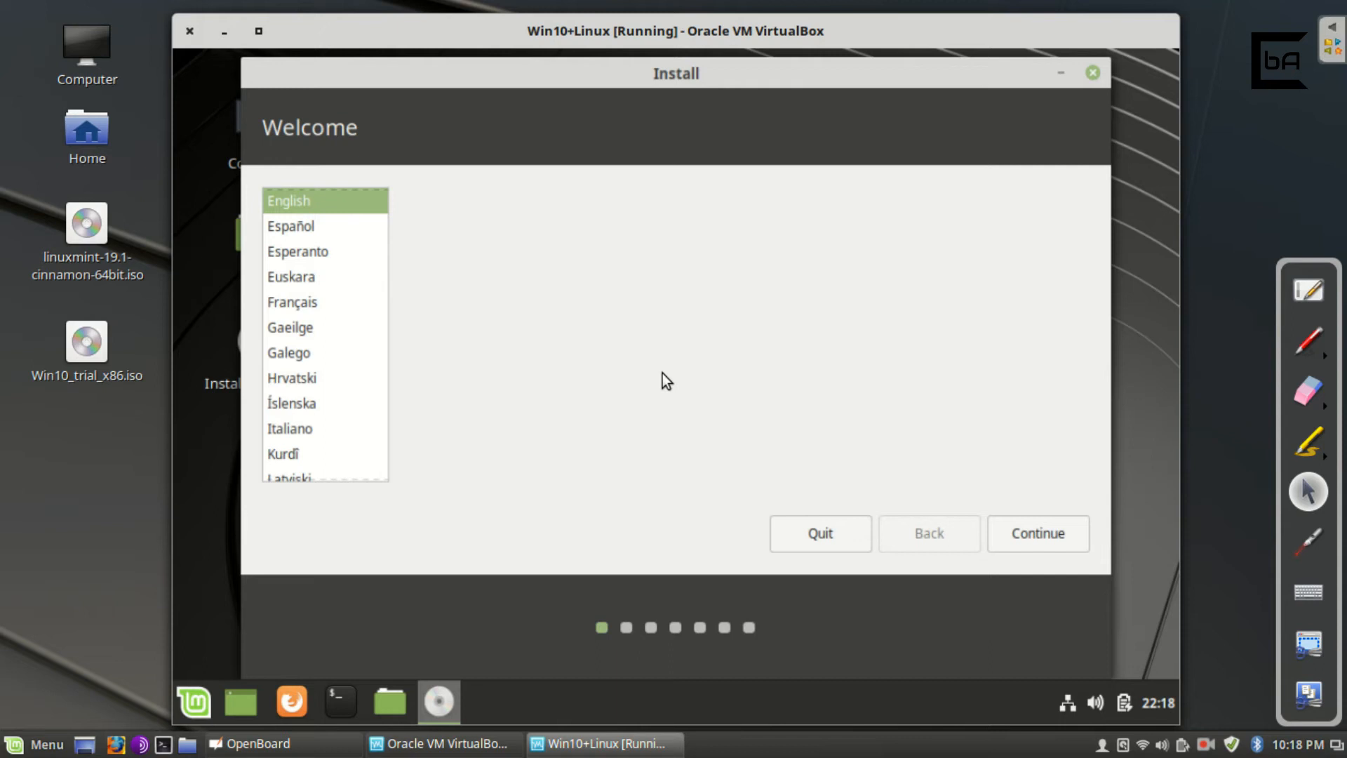
click(1045, 541)
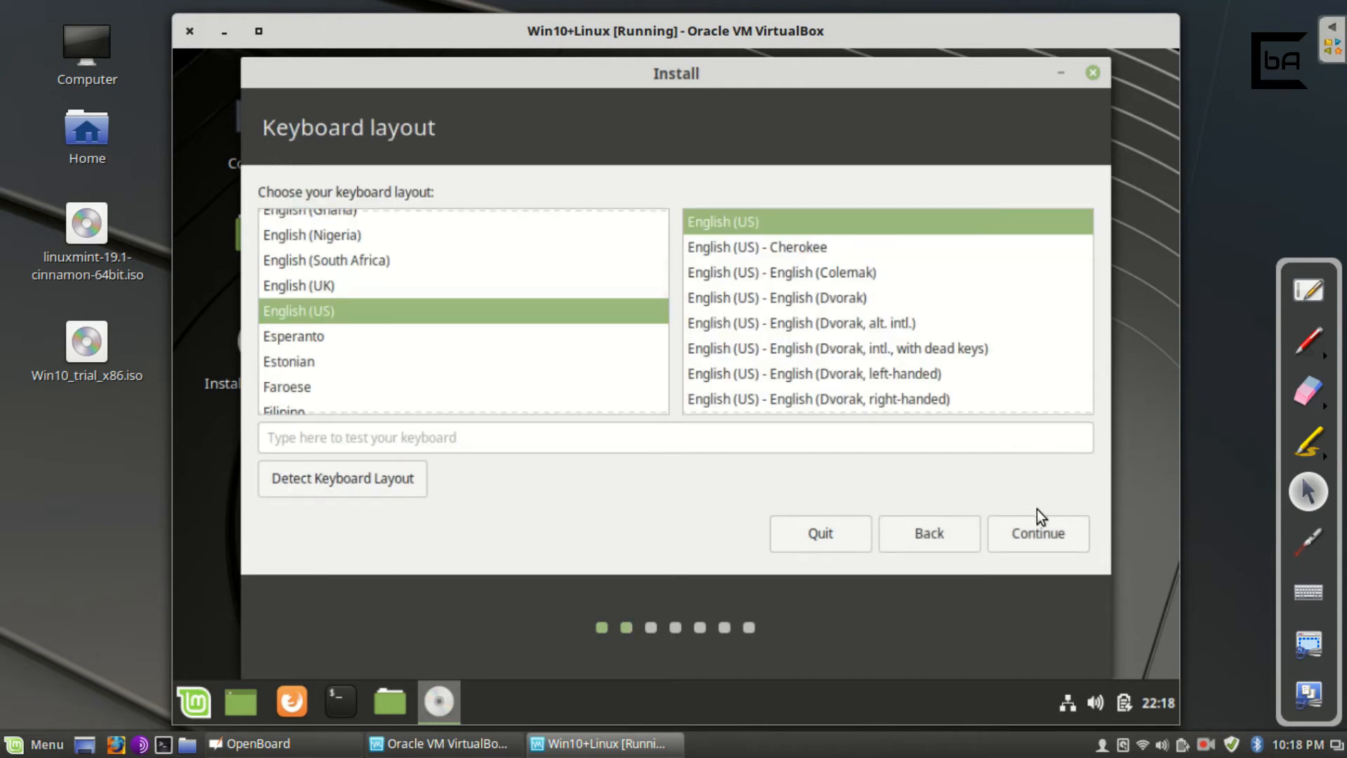
click(1041, 538)
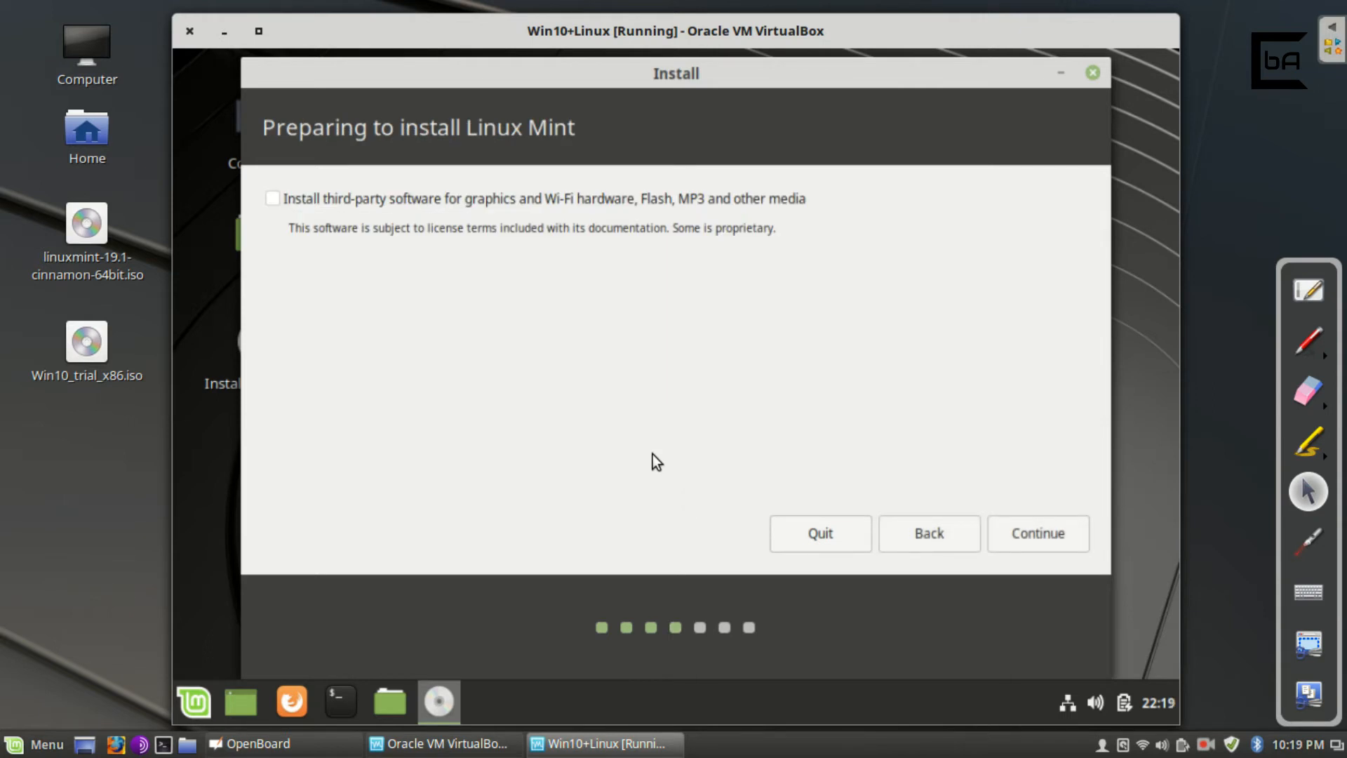
Continue without third-party software and choose Something else as the installation type.
click(1037, 533)
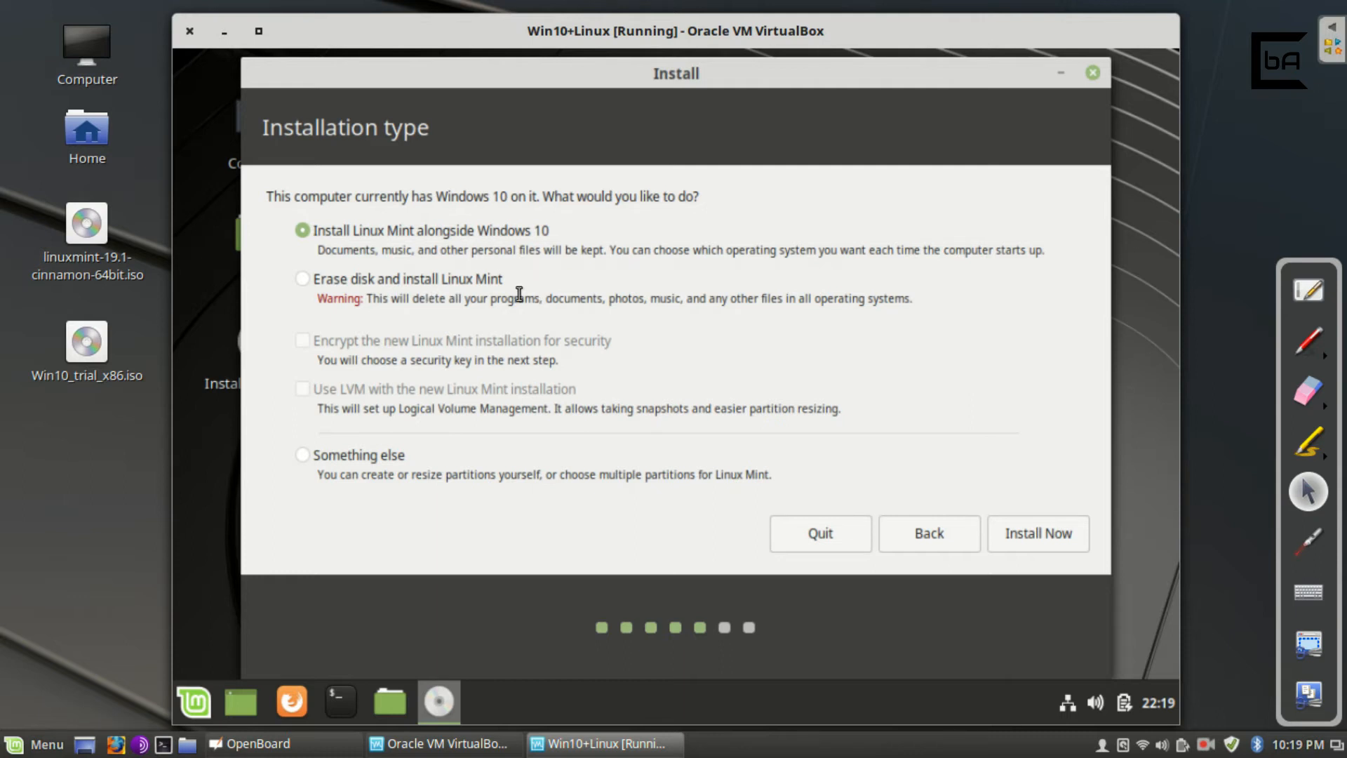
click(373, 461)
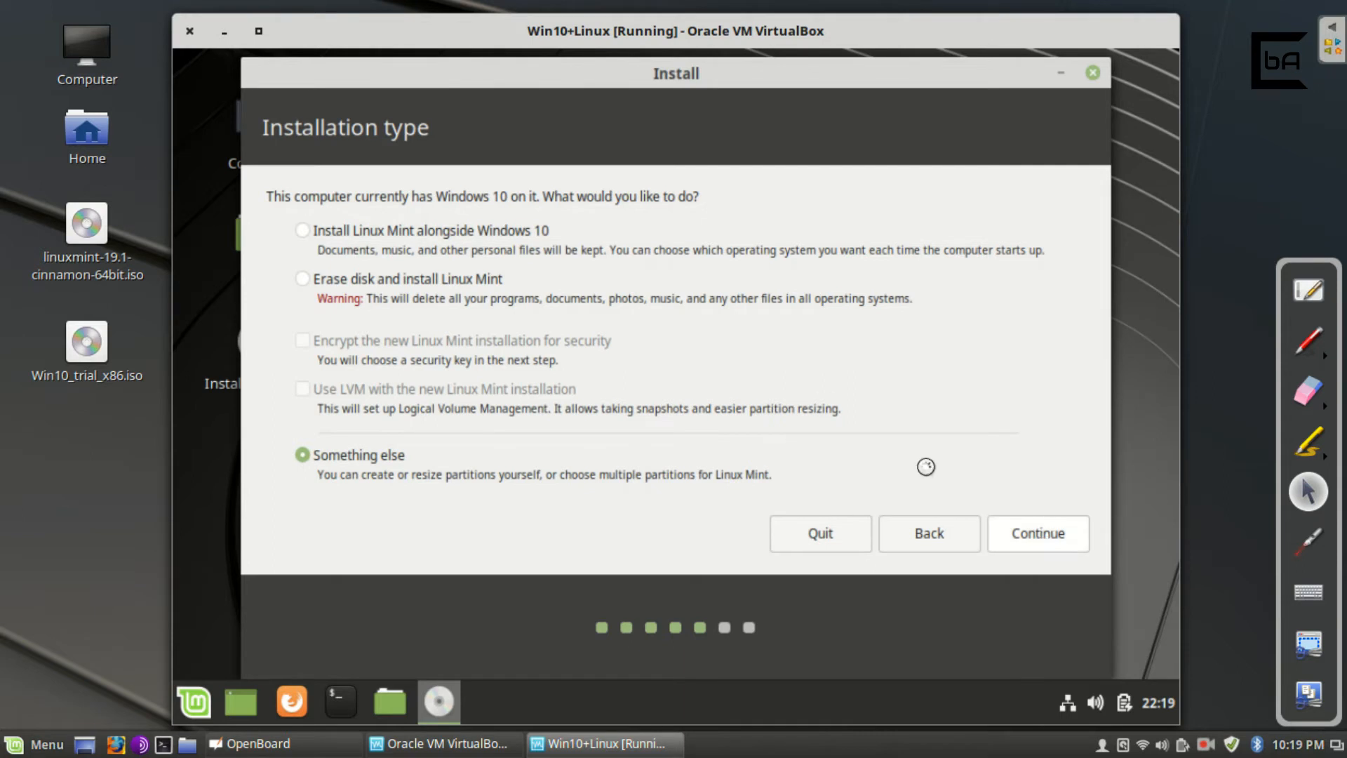
In the partition editor, select the 32211 MB free space and start a new partition.
click(1018, 531)
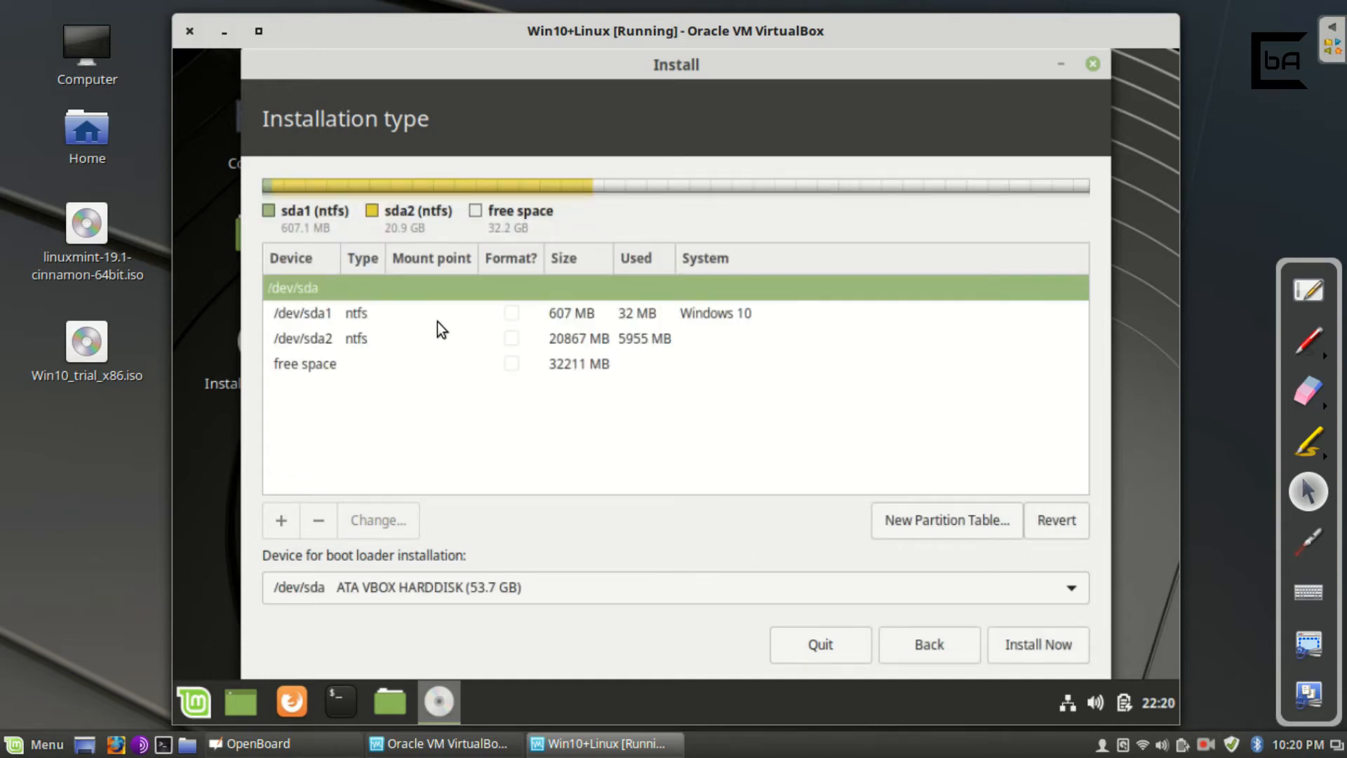
key(Down)
key(Down)
key(Down)
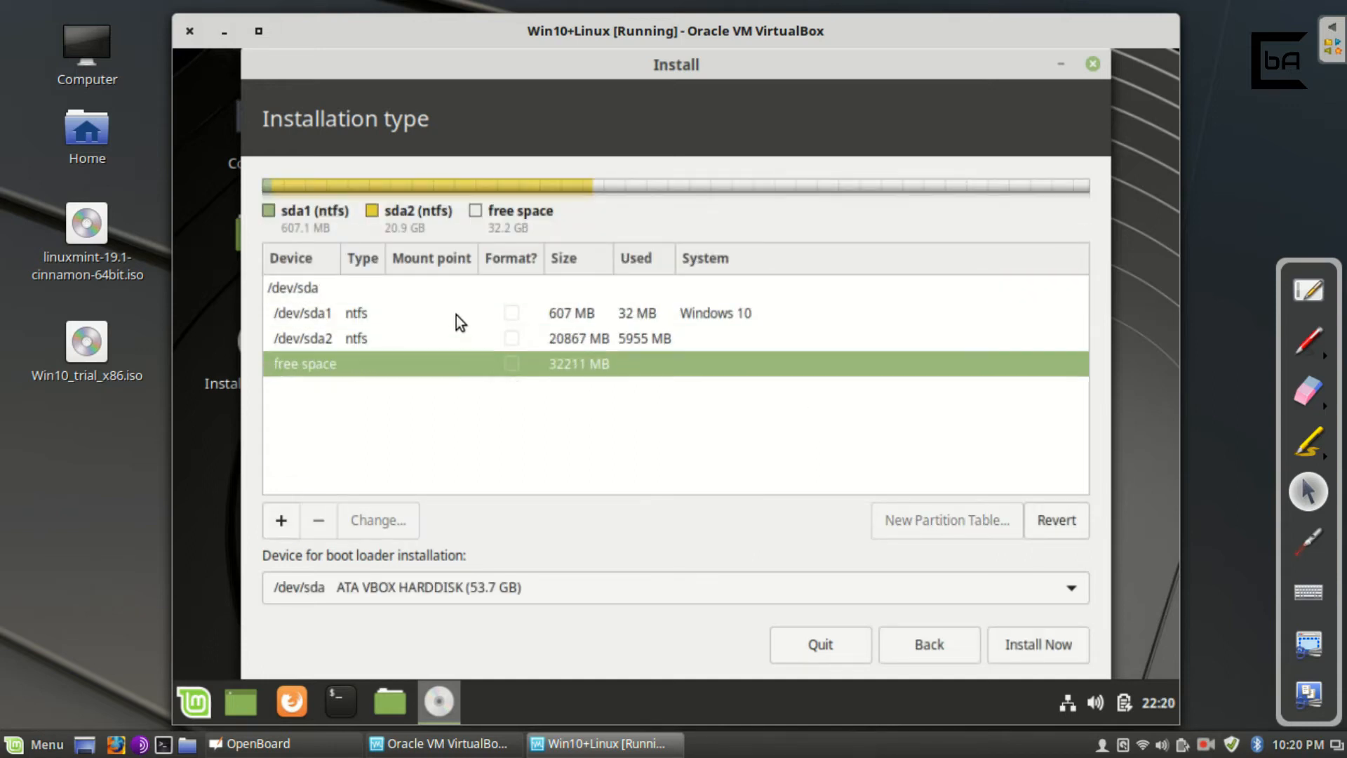
click(456, 315)
key(Down)
key(Down)
click(431, 339)
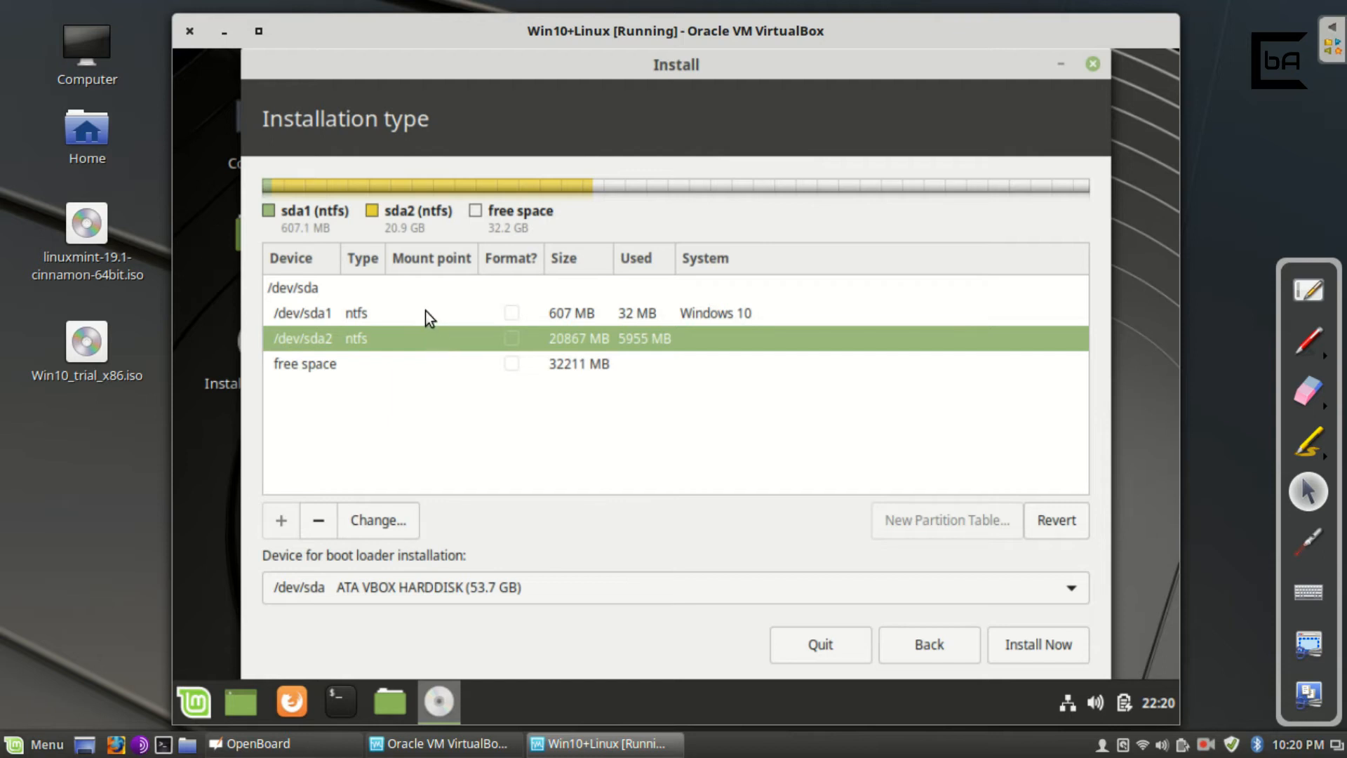
click(426, 312)
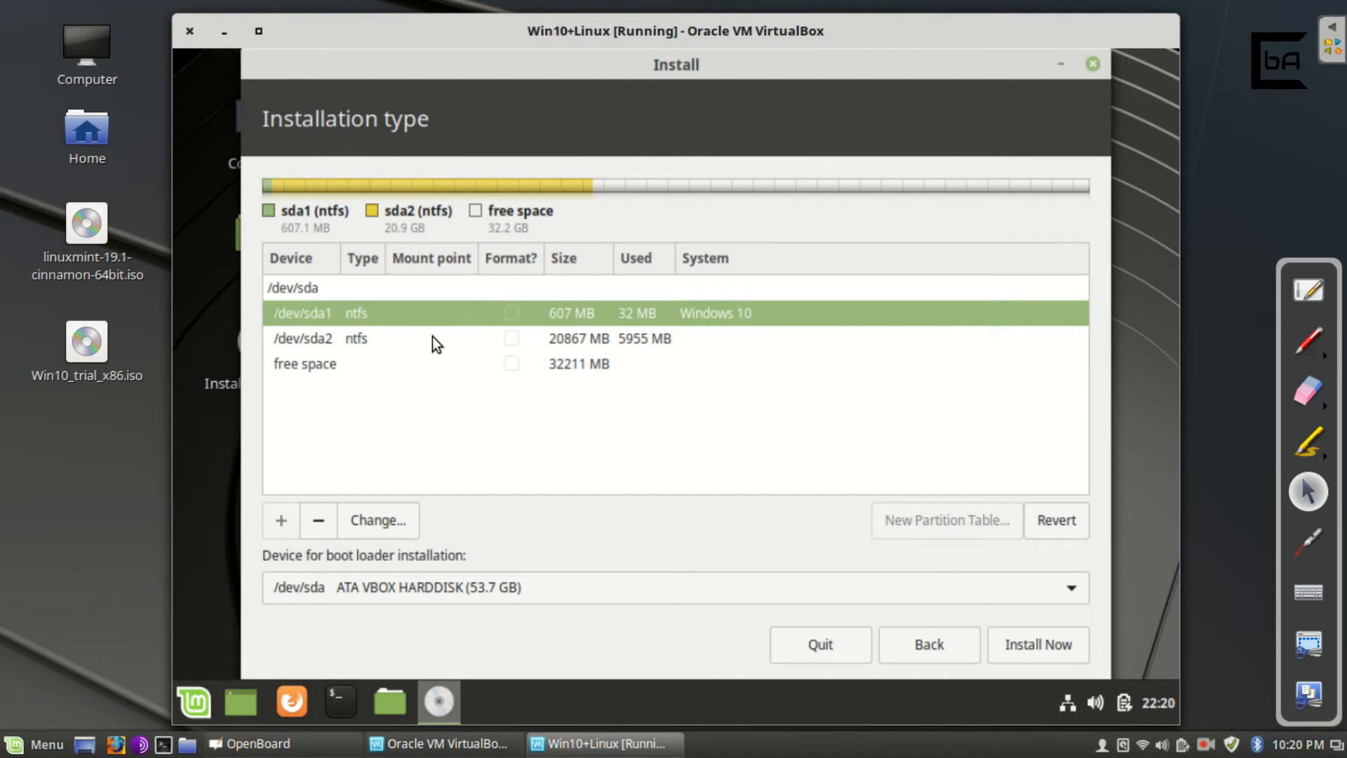
click(421, 365)
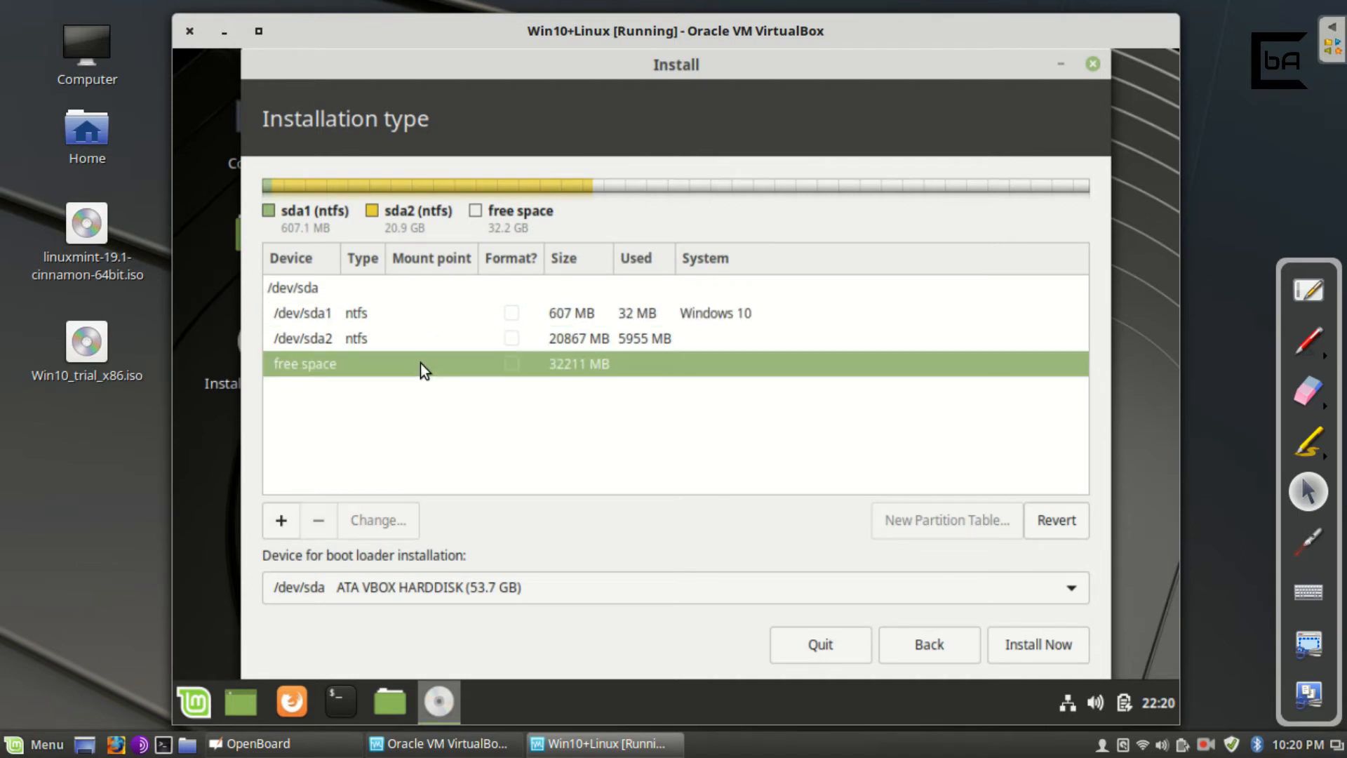
click(281, 521)
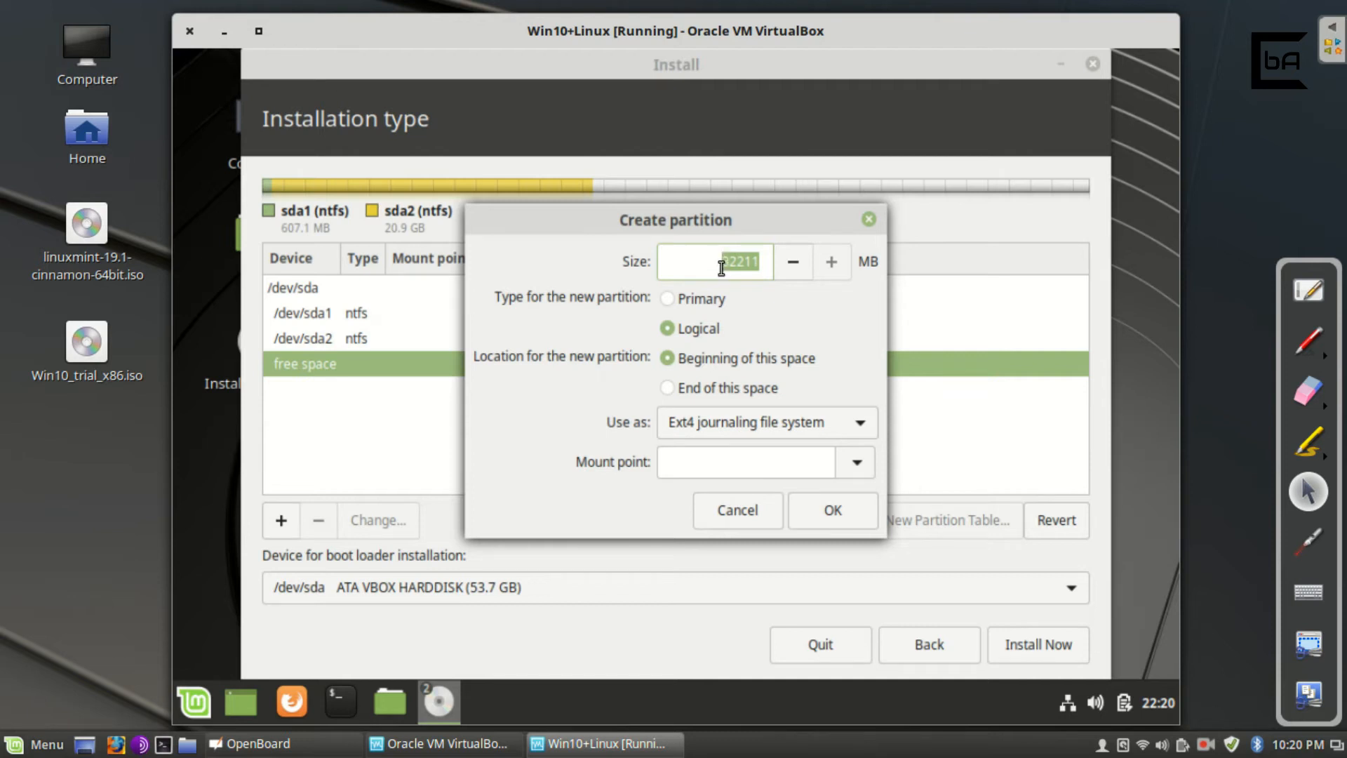
Make the new partition Primary and select its size value for a 10240 MB entry.
click(668, 298)
drag(720, 261, 765, 265)
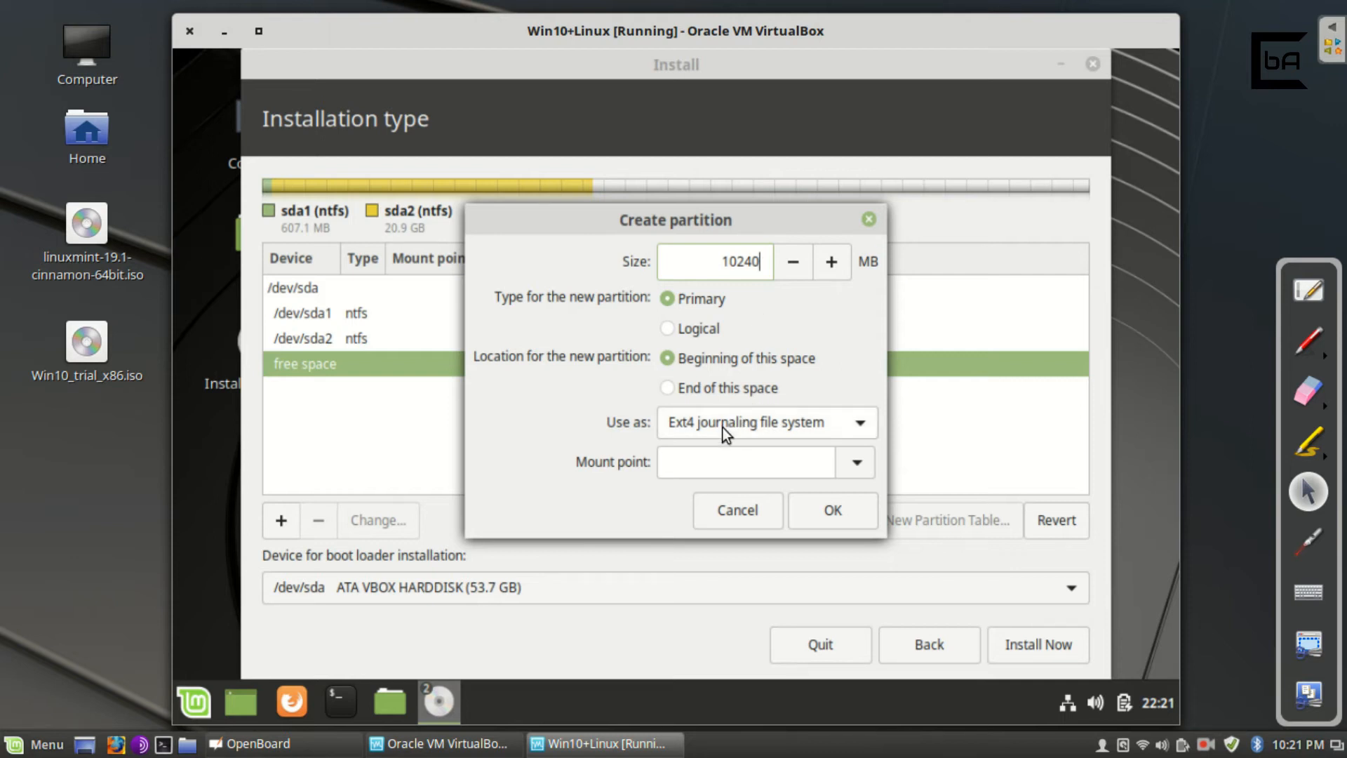
Keep Ext4 journaling, set the mount point to /, and create the root partition.
click(758, 423)
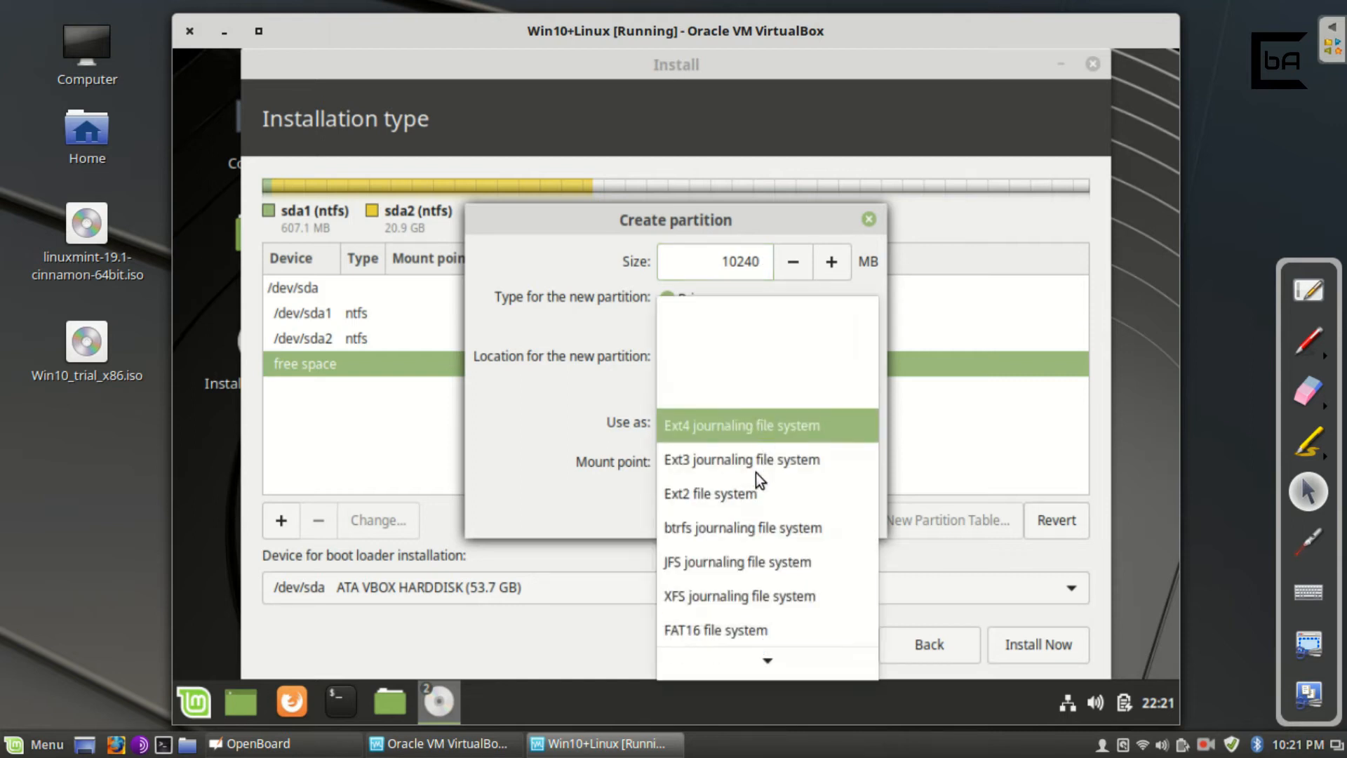
click(704, 423)
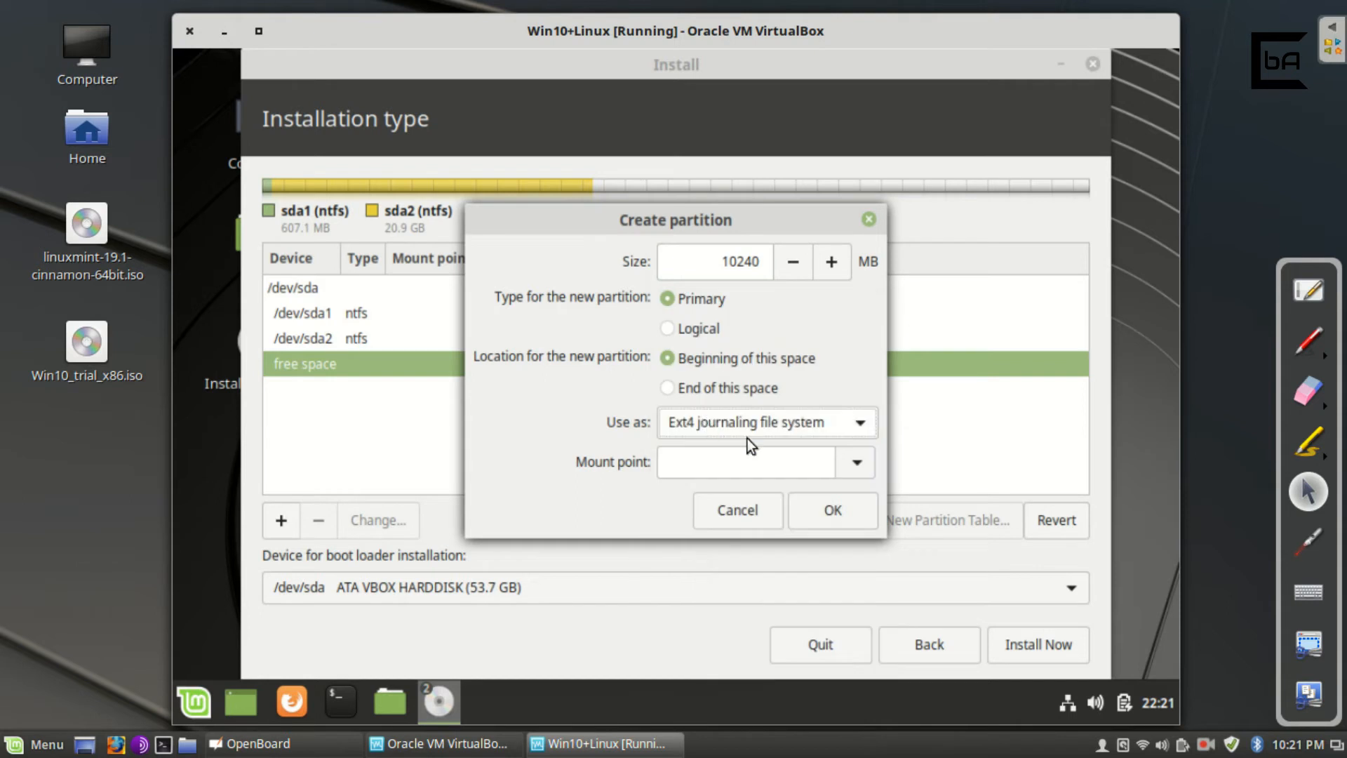
click(855, 463)
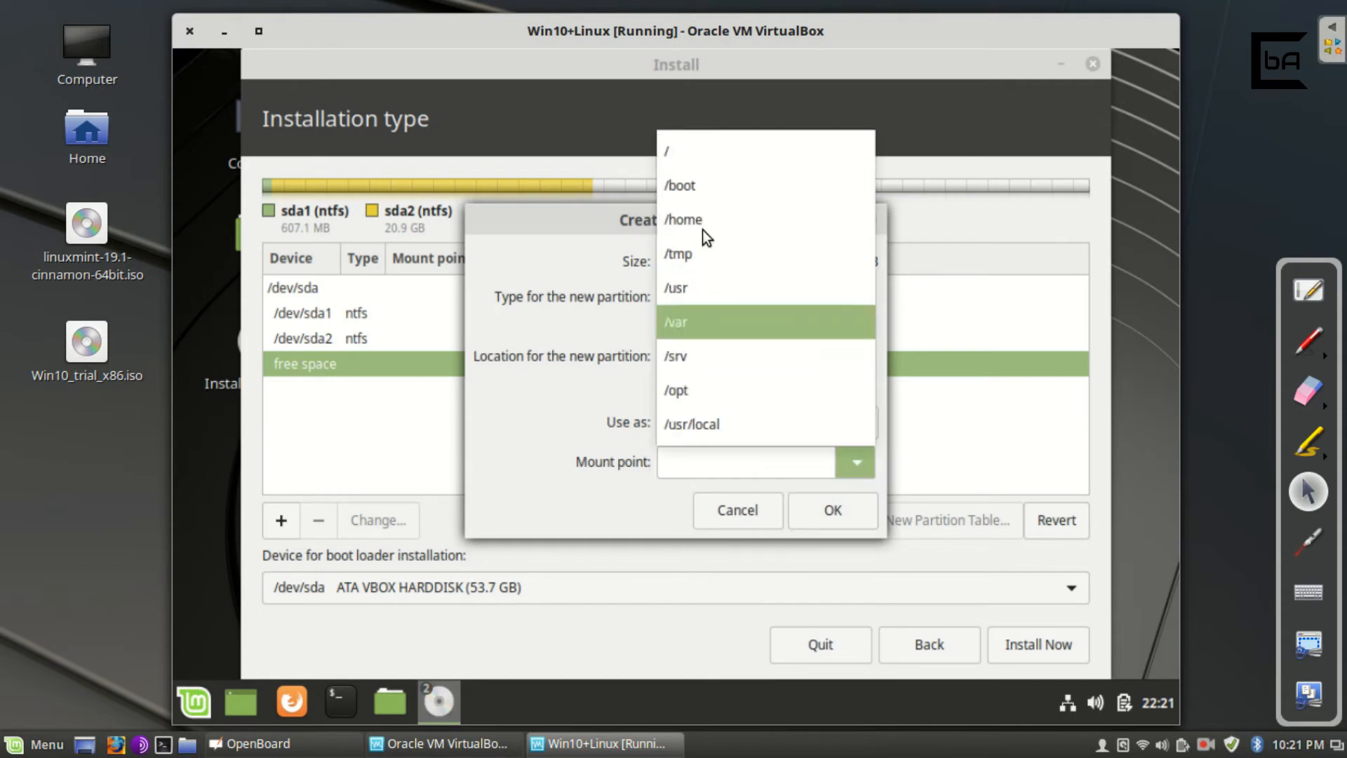
click(694, 156)
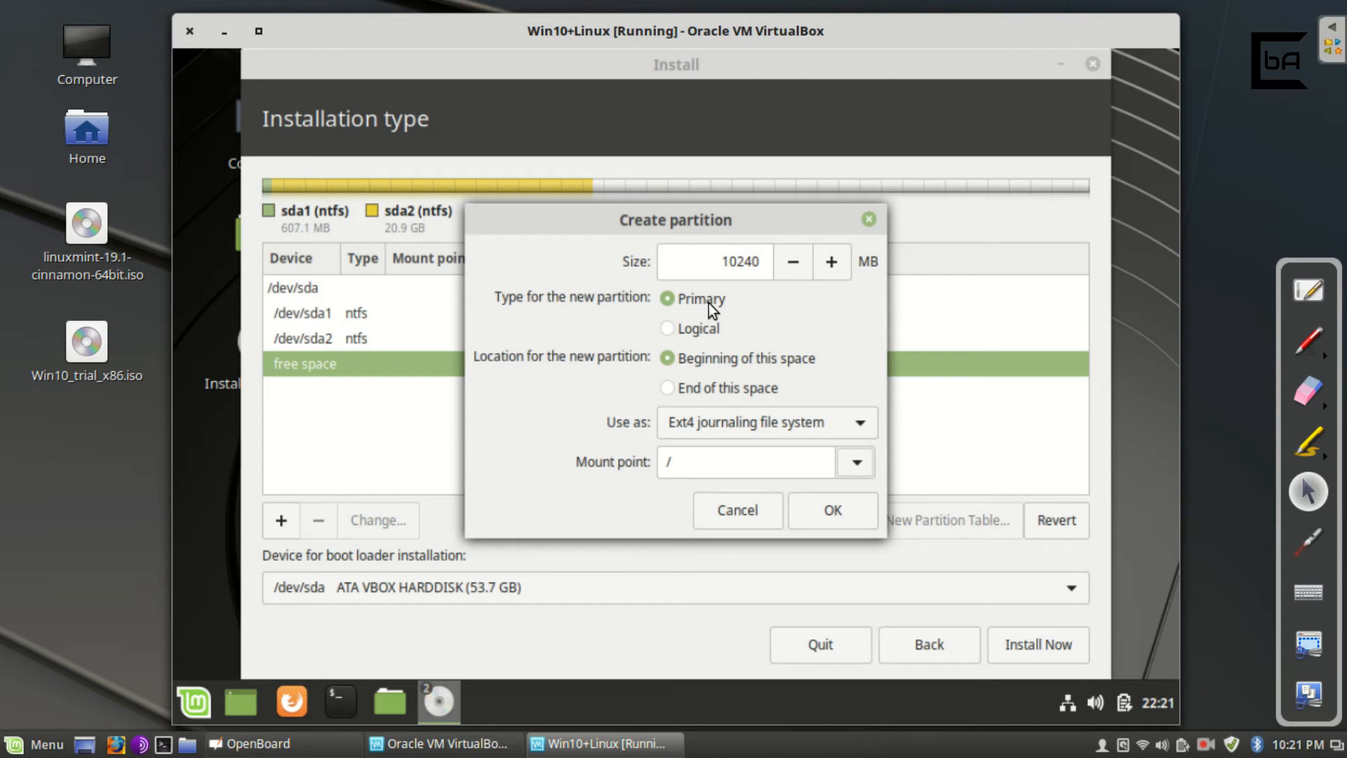
click(852, 503)
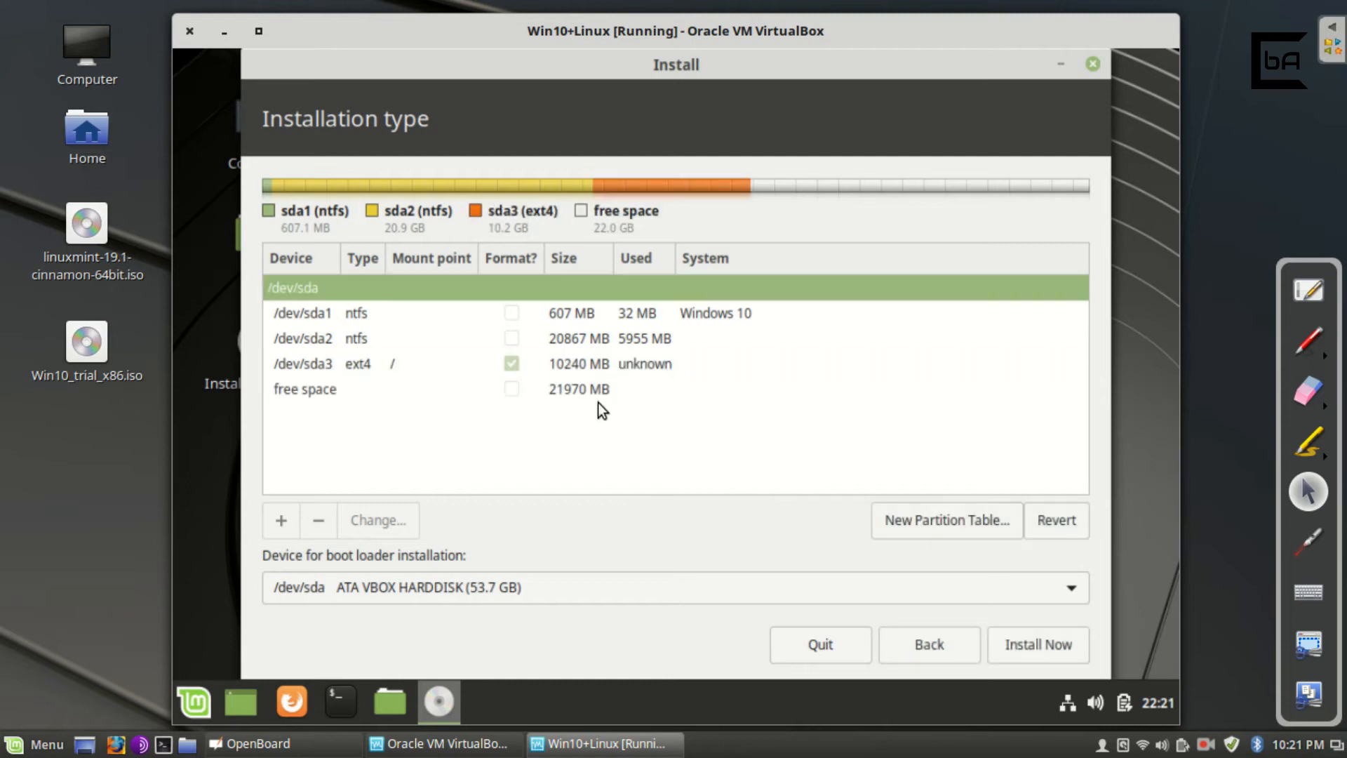
Review the partition rows, then start a new partition in the remaining 21971 MB free space.
click(448, 369)
click(445, 334)
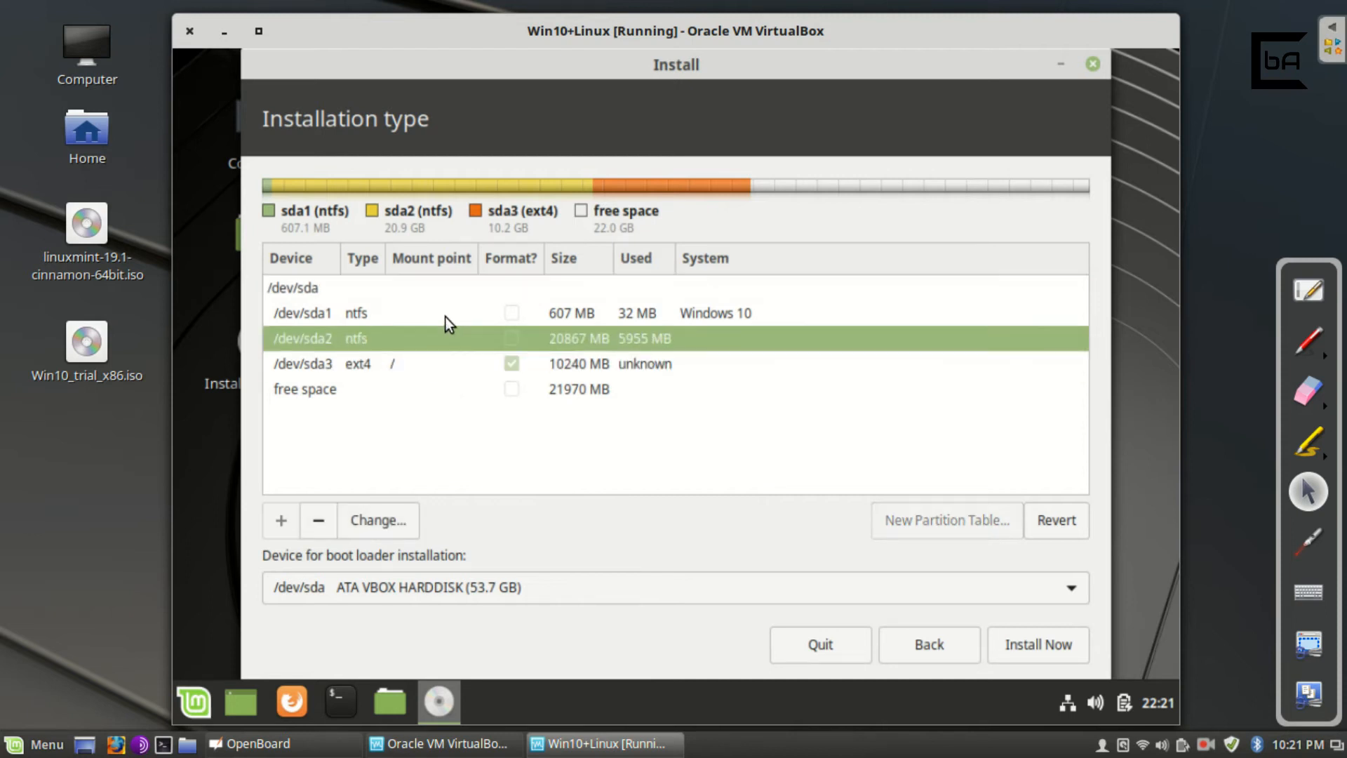
click(444, 317)
click(452, 363)
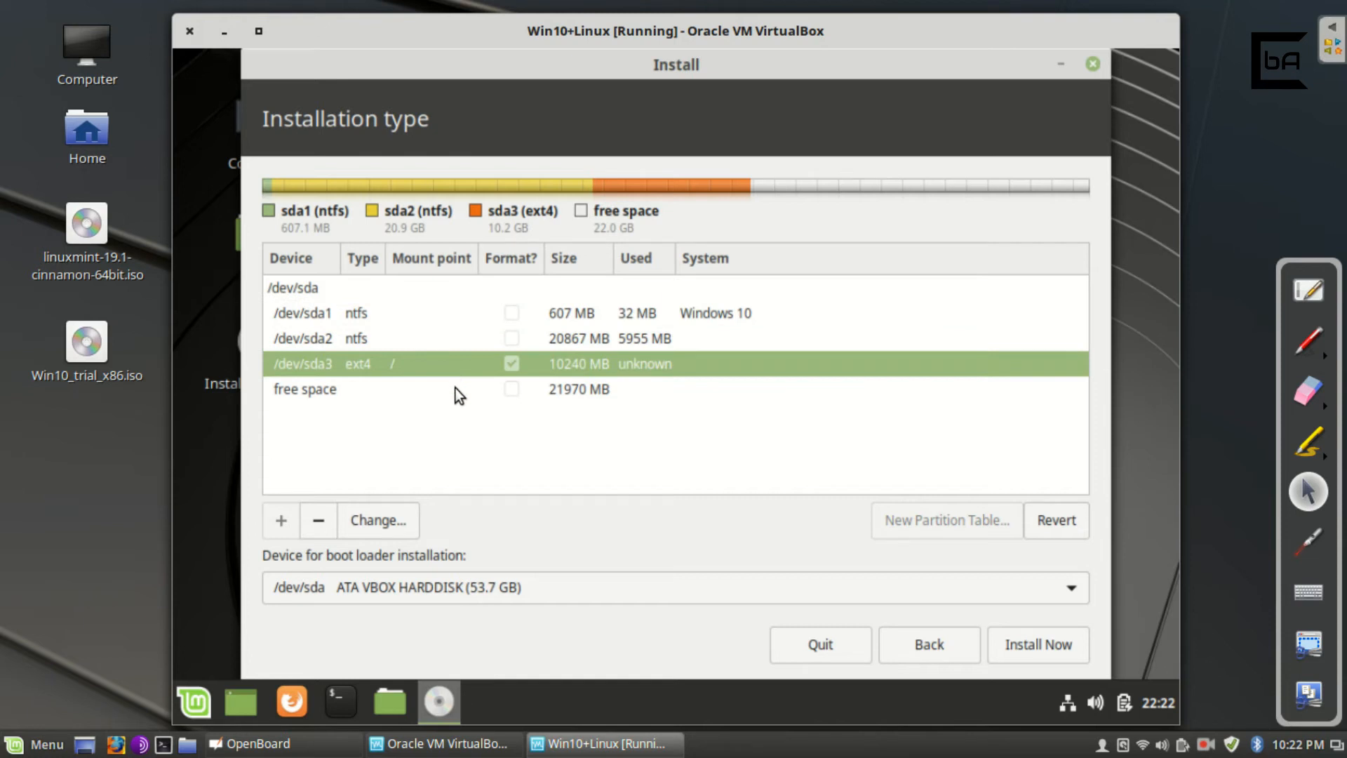
click(456, 390)
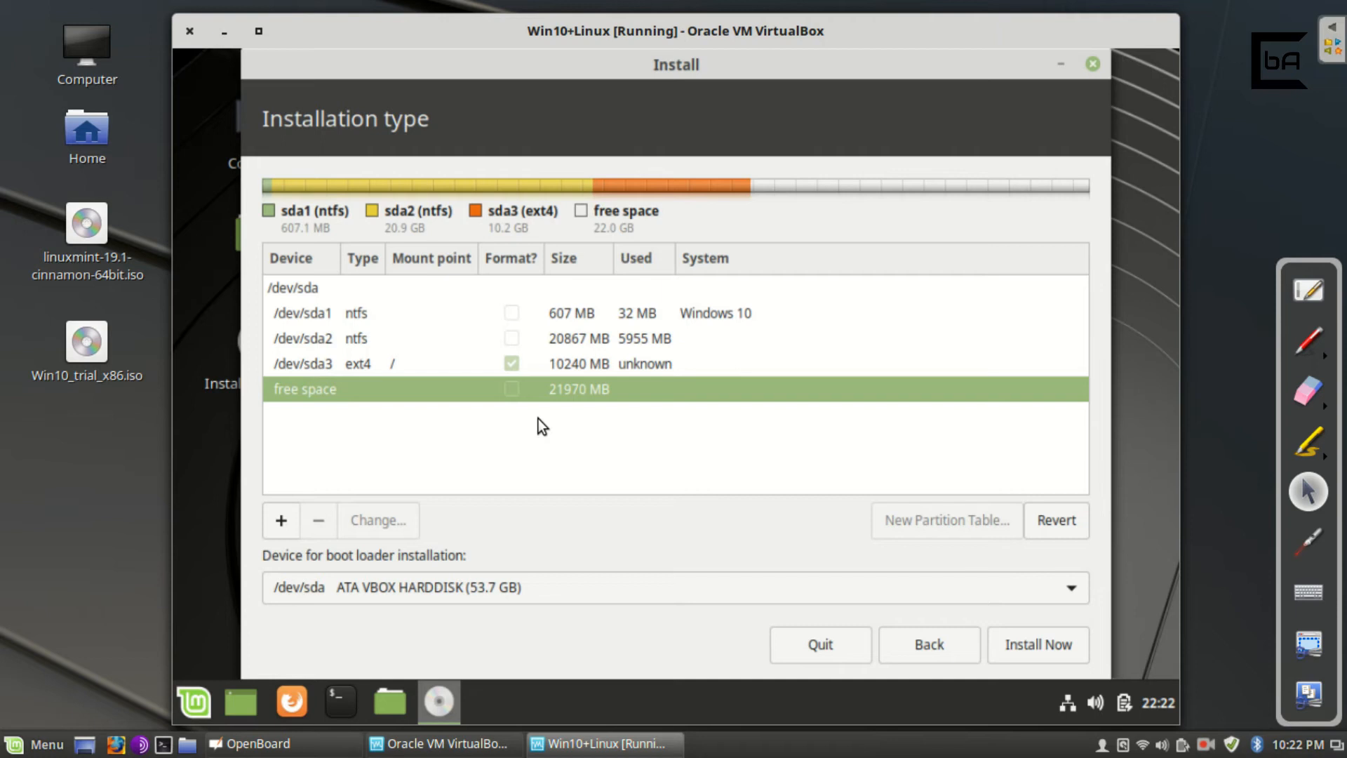
click(279, 526)
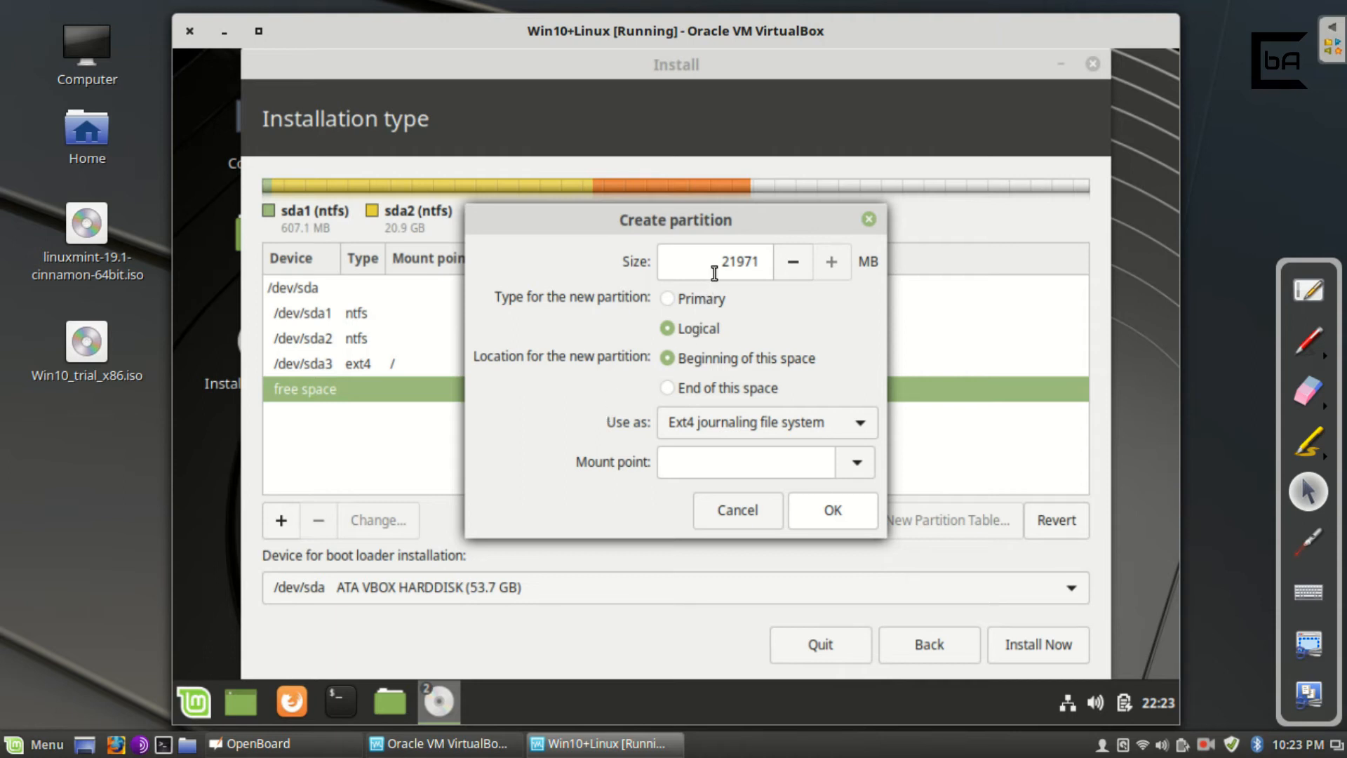
Create a 5120 MB primary partition used as swap area.
double_click(754, 262)
text(5120)
click(673, 301)
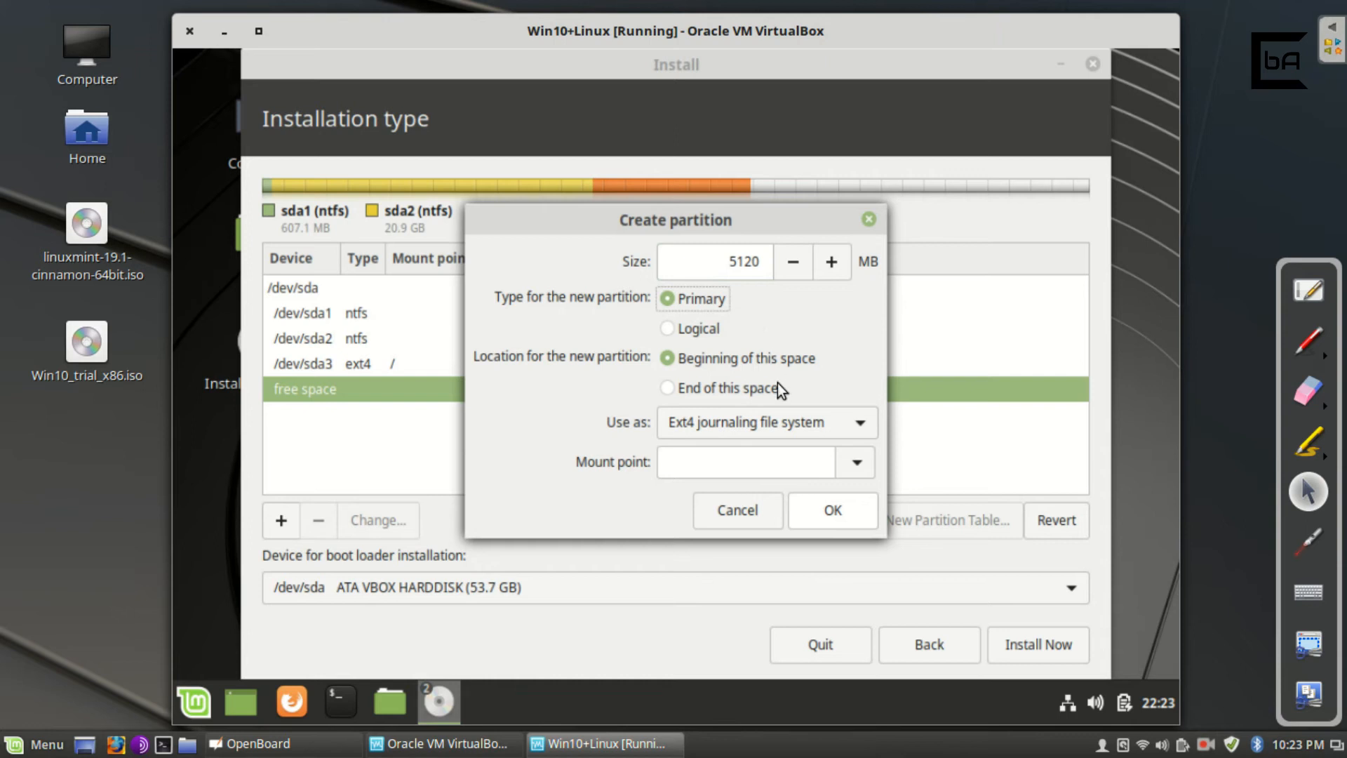
click(789, 417)
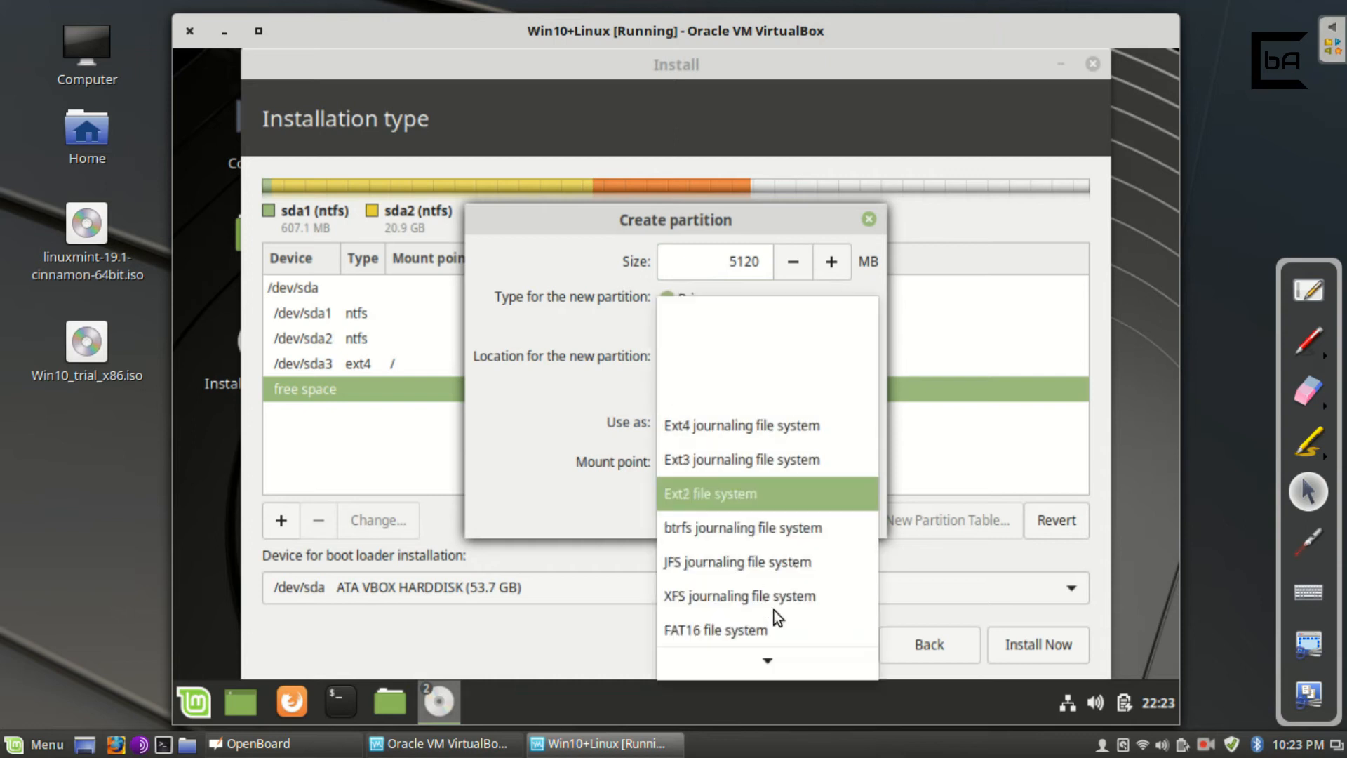
mouse_move(777, 668)
click(734, 592)
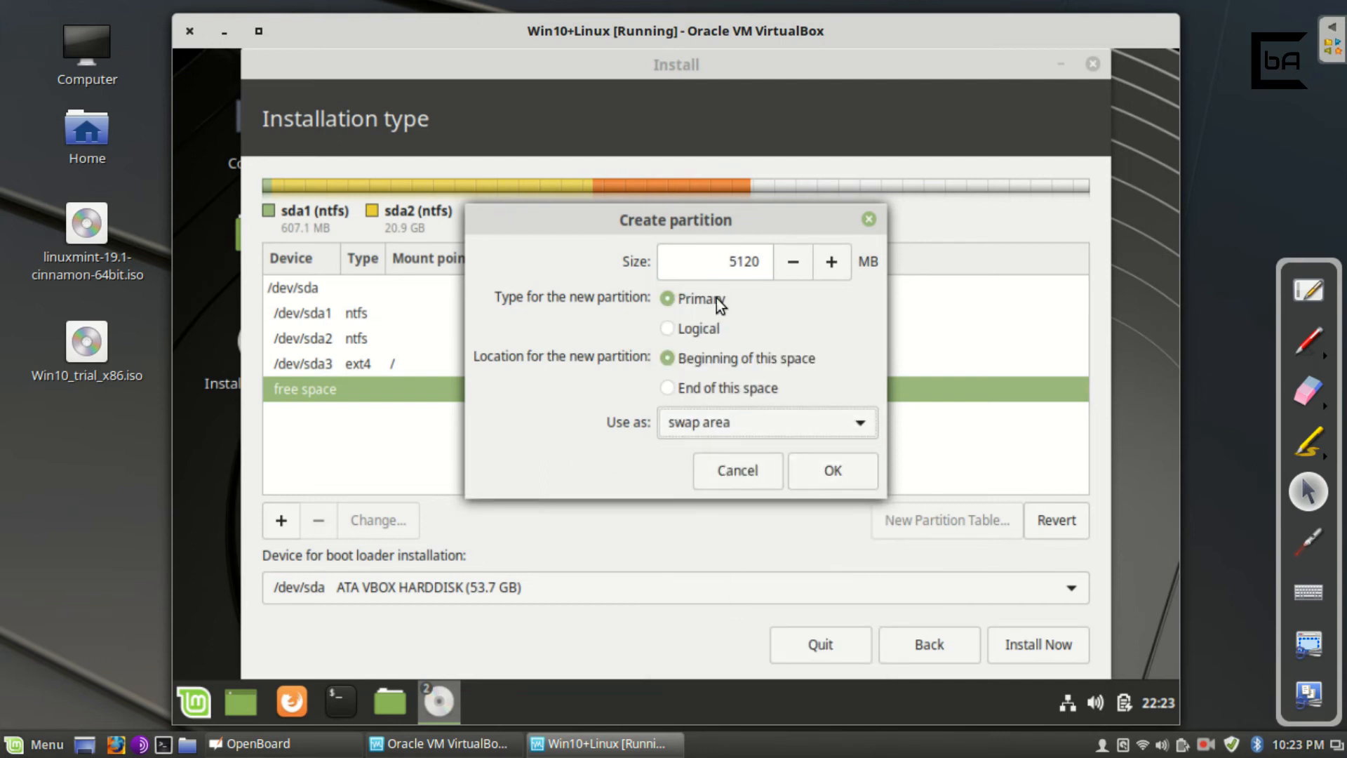
click(828, 470)
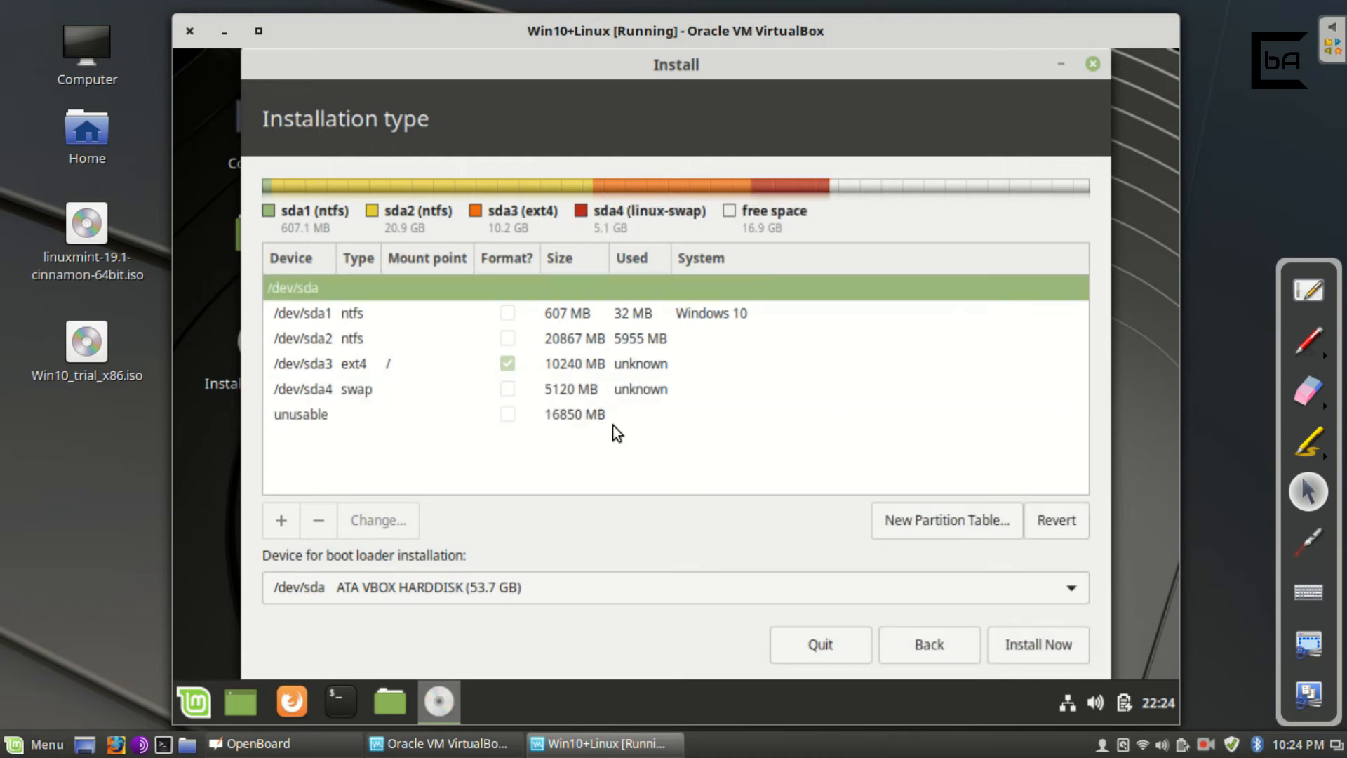
Delete the 5120 MB /dev/sda4 swap partition, returning 21970 MB to free space.
click(353, 420)
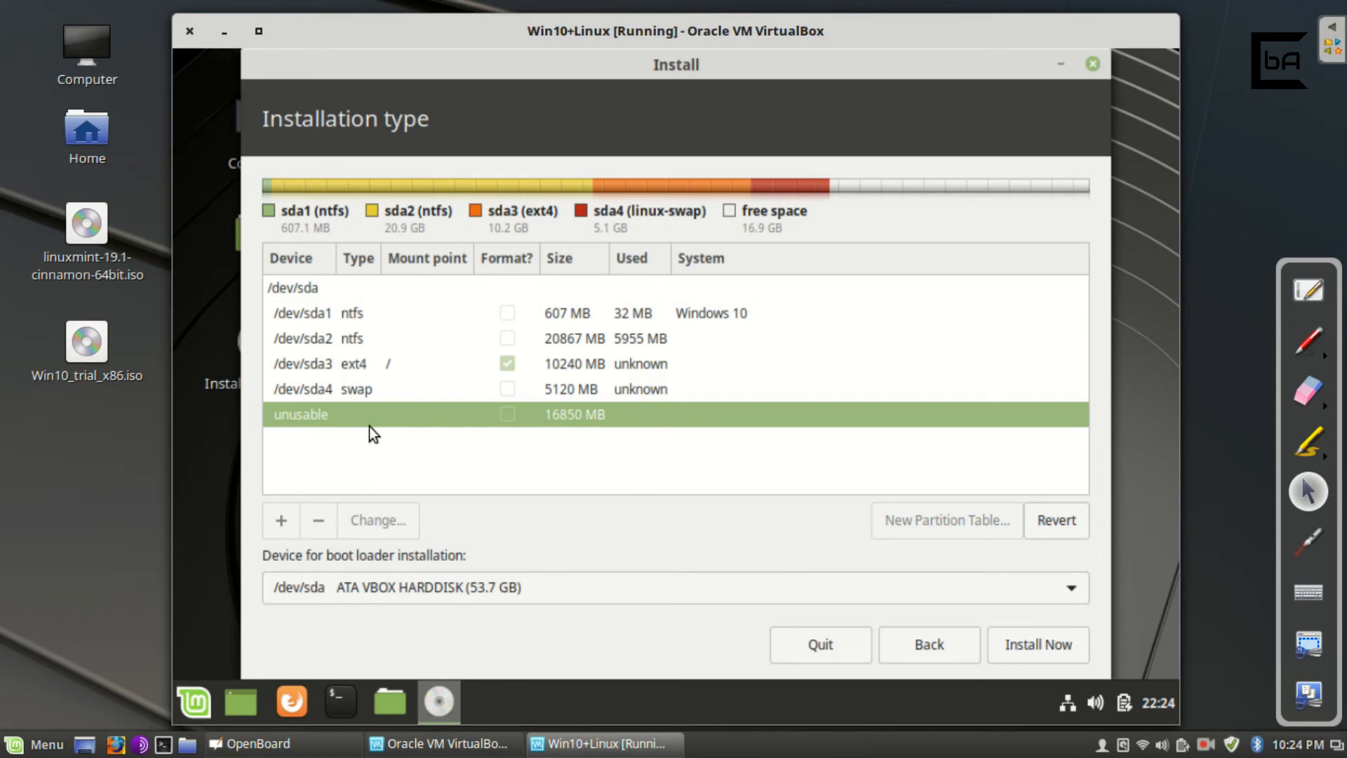
click(361, 386)
click(357, 362)
click(355, 338)
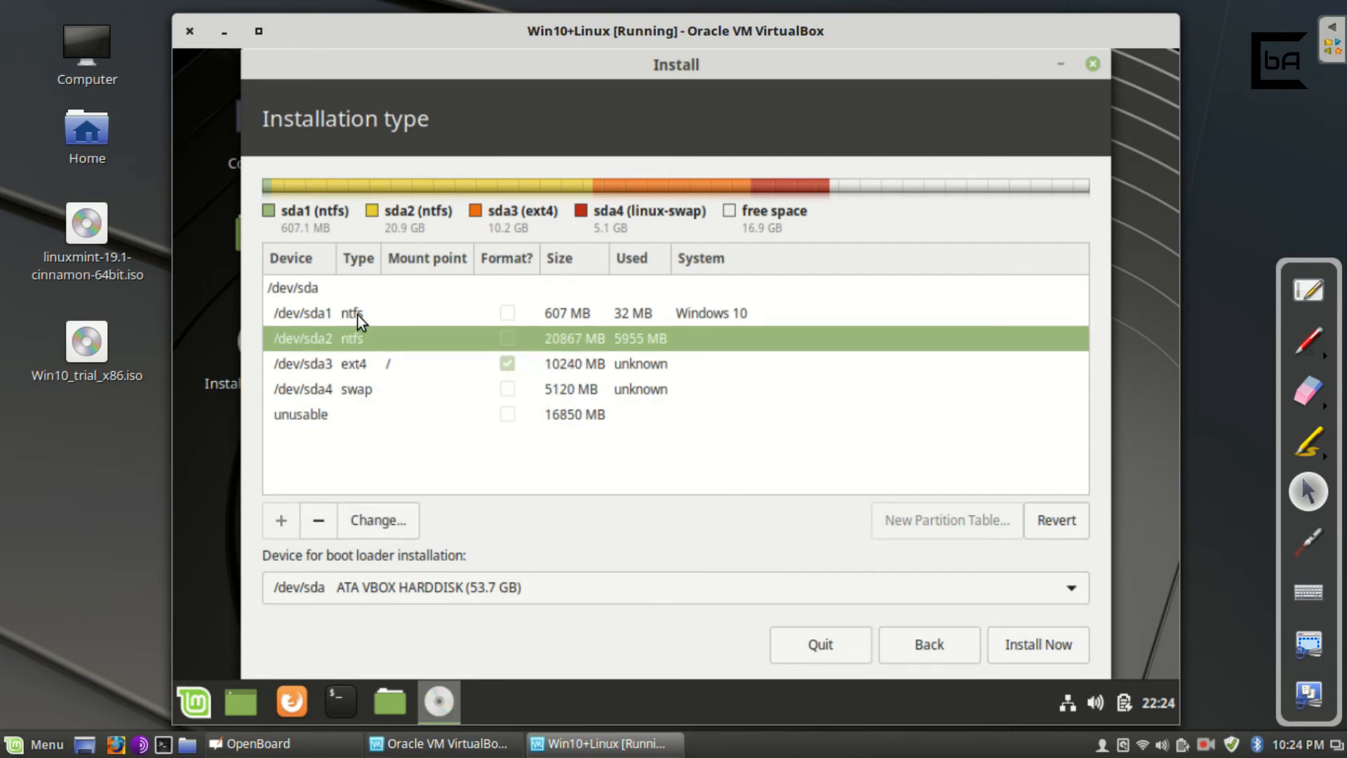
click(356, 313)
click(366, 394)
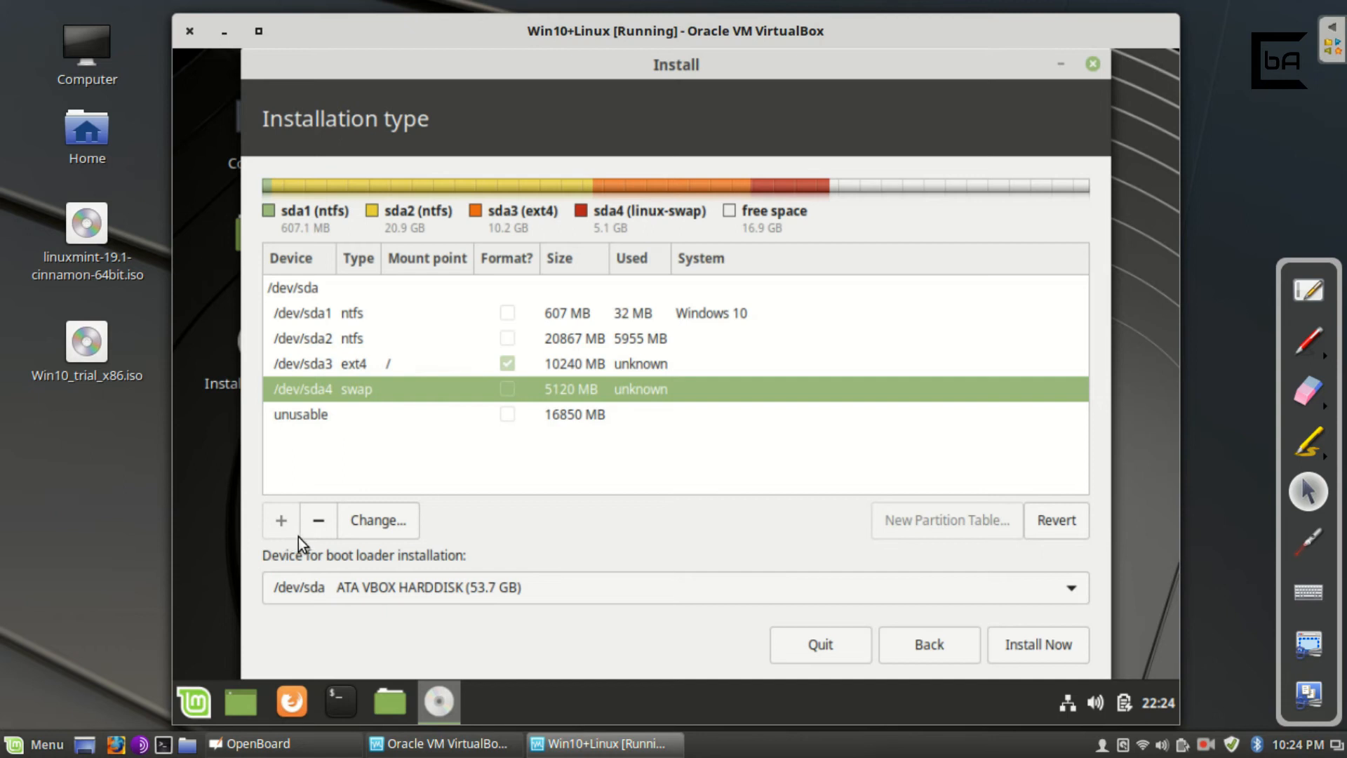
click(318, 523)
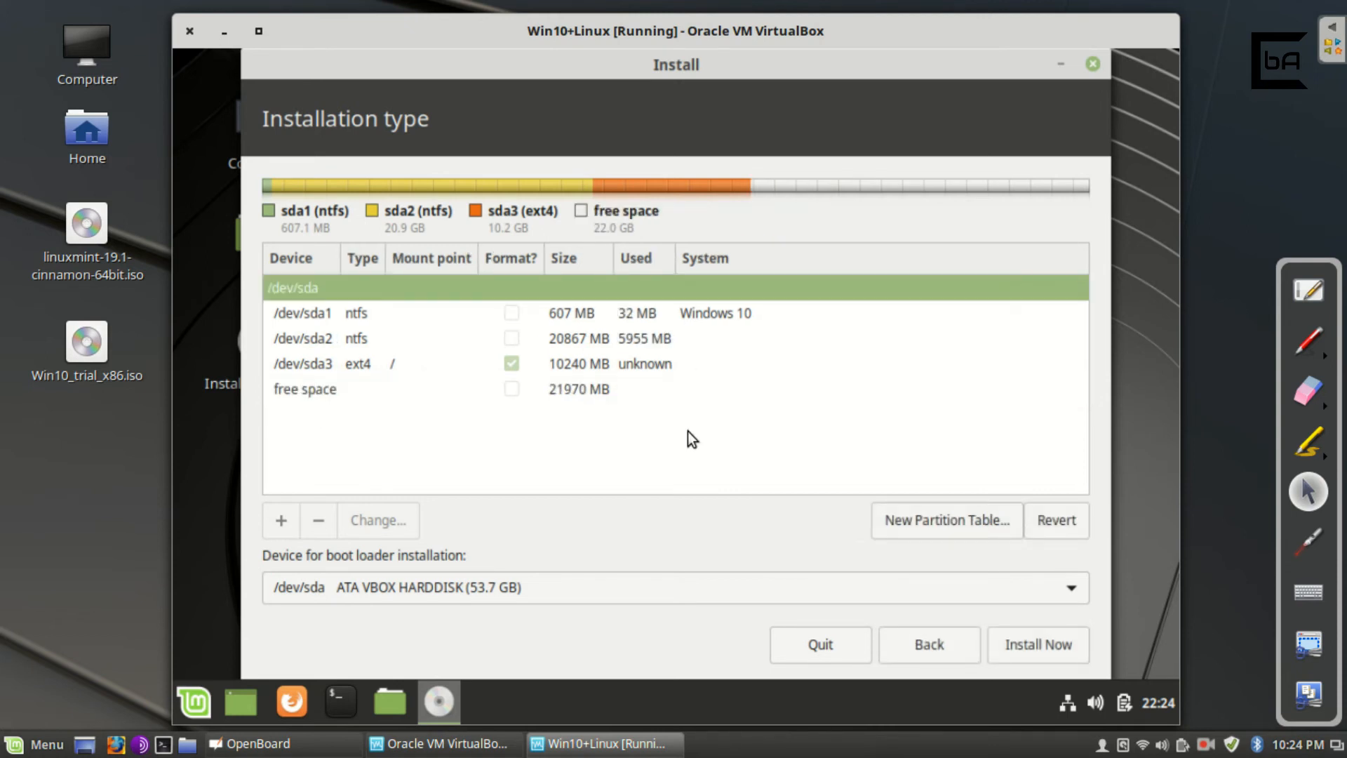
Create a 5120 MB logical partition used as swap area in the 21970 MB free space.
click(320, 389)
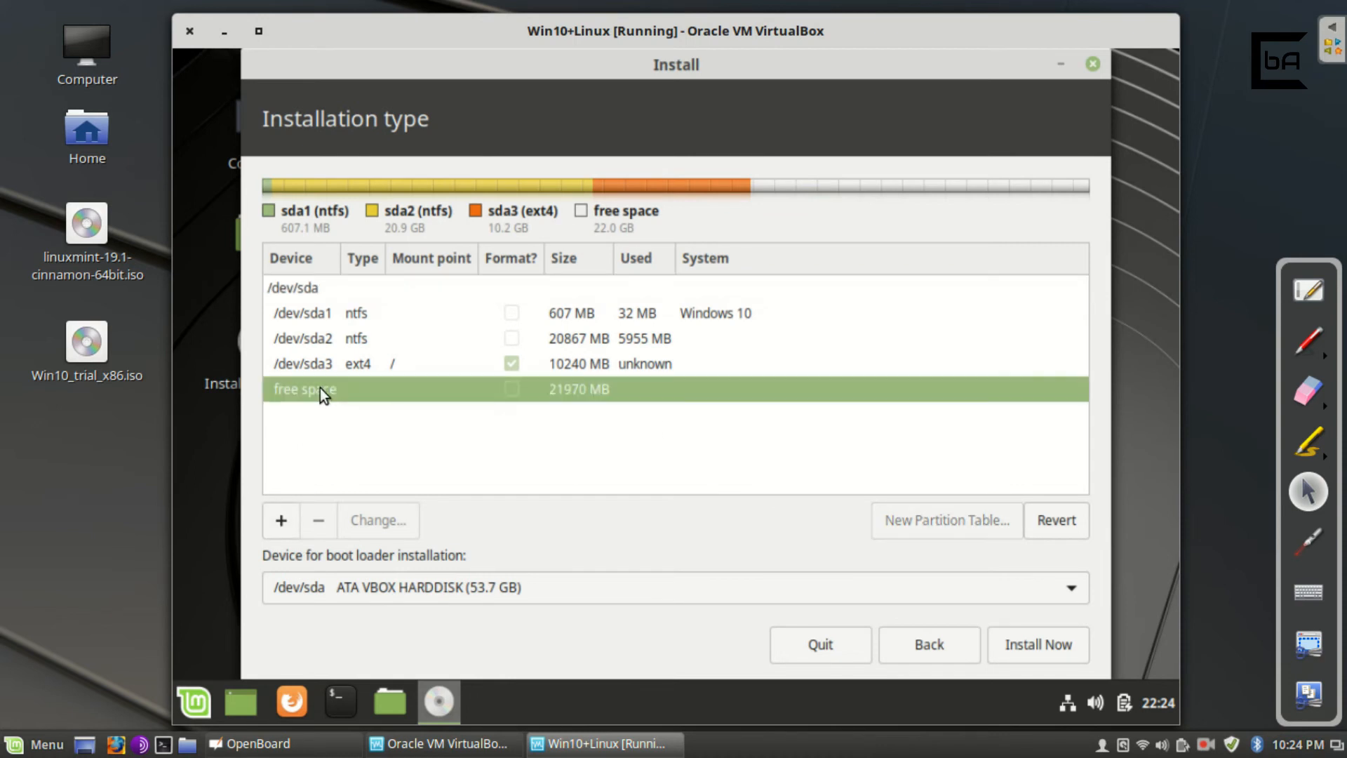
click(292, 519)
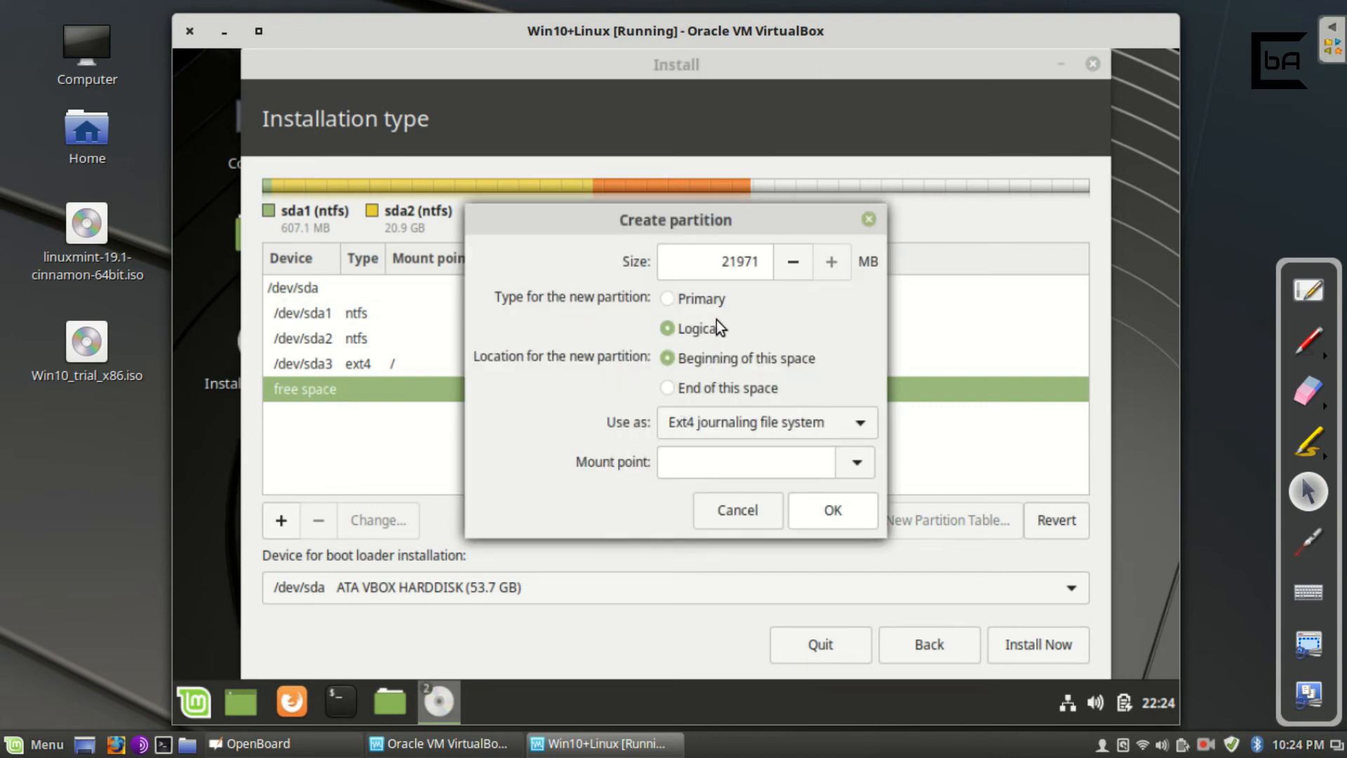
drag(736, 261, 781, 256)
click(724, 264)
drag(724, 263, 777, 261)
text(5120)
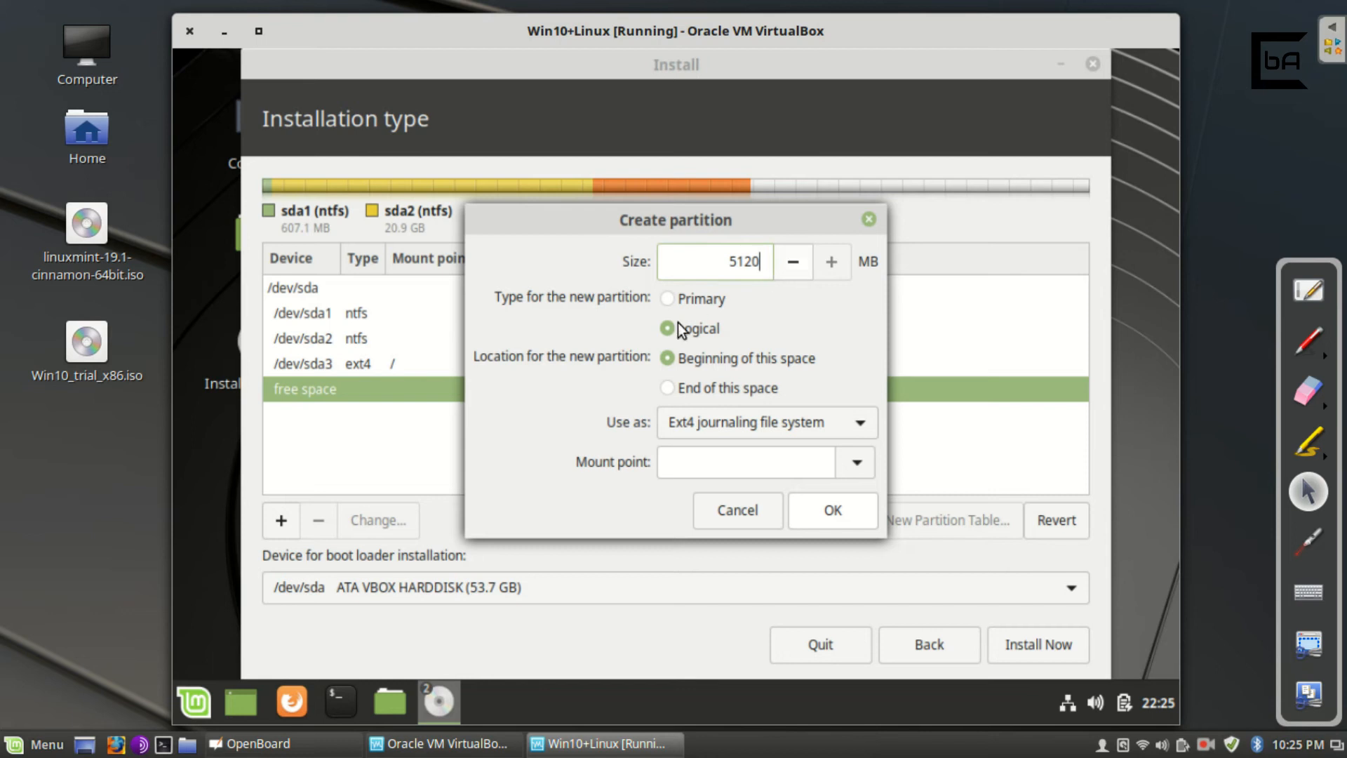
click(754, 421)
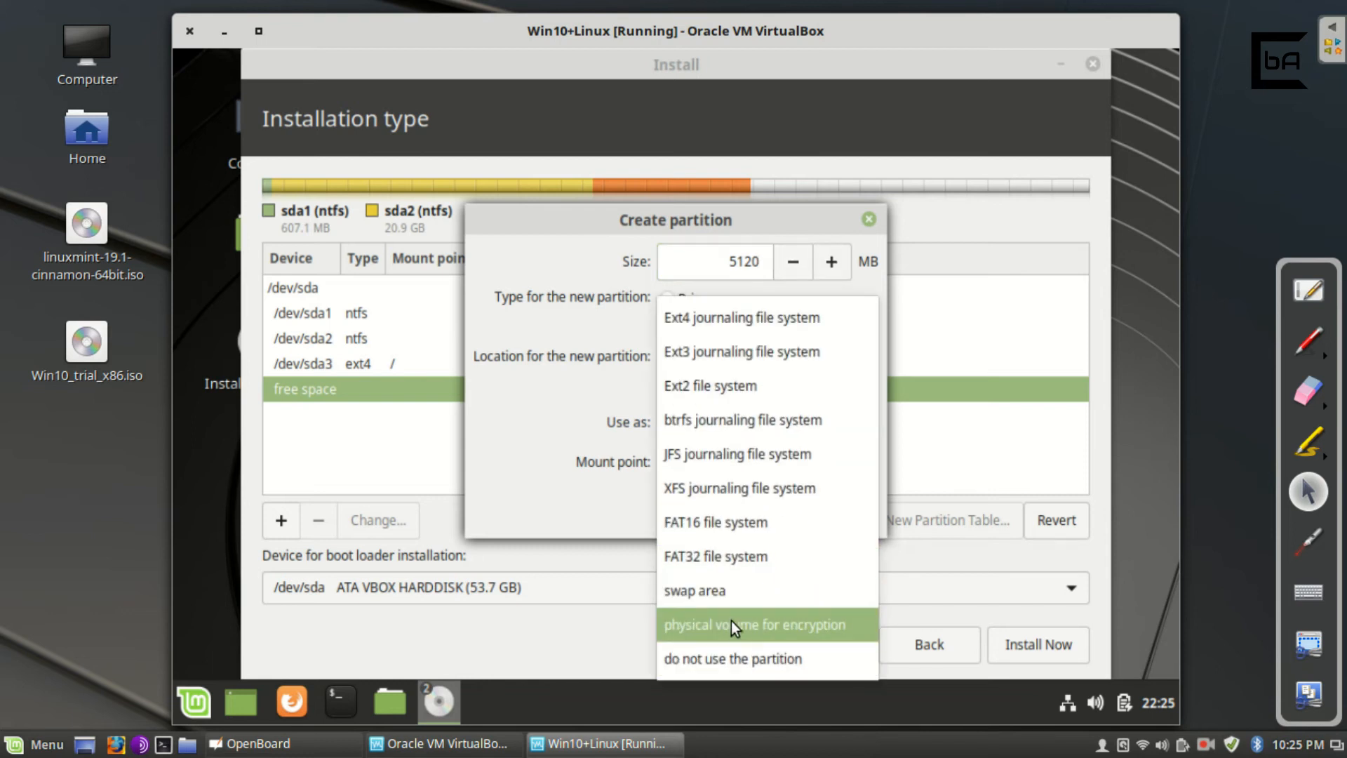
click(728, 590)
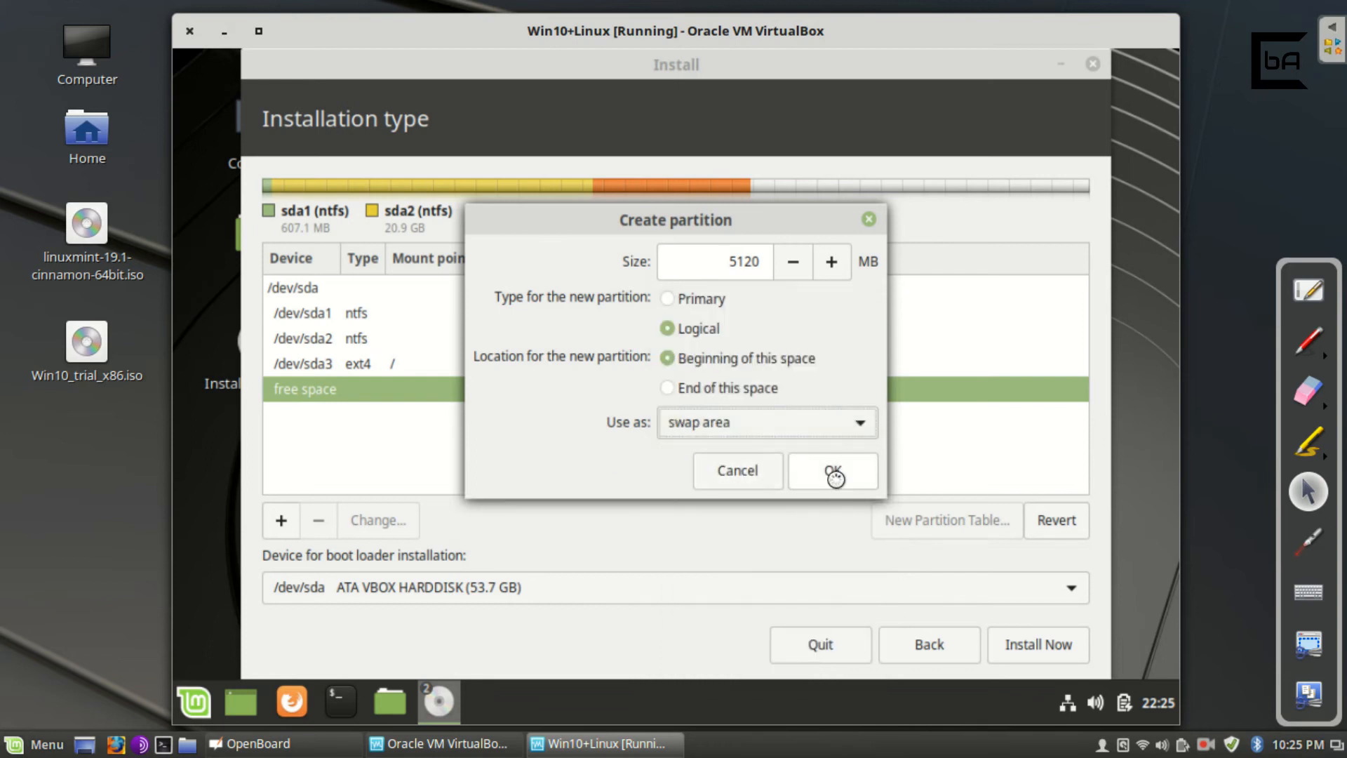
click(833, 482)
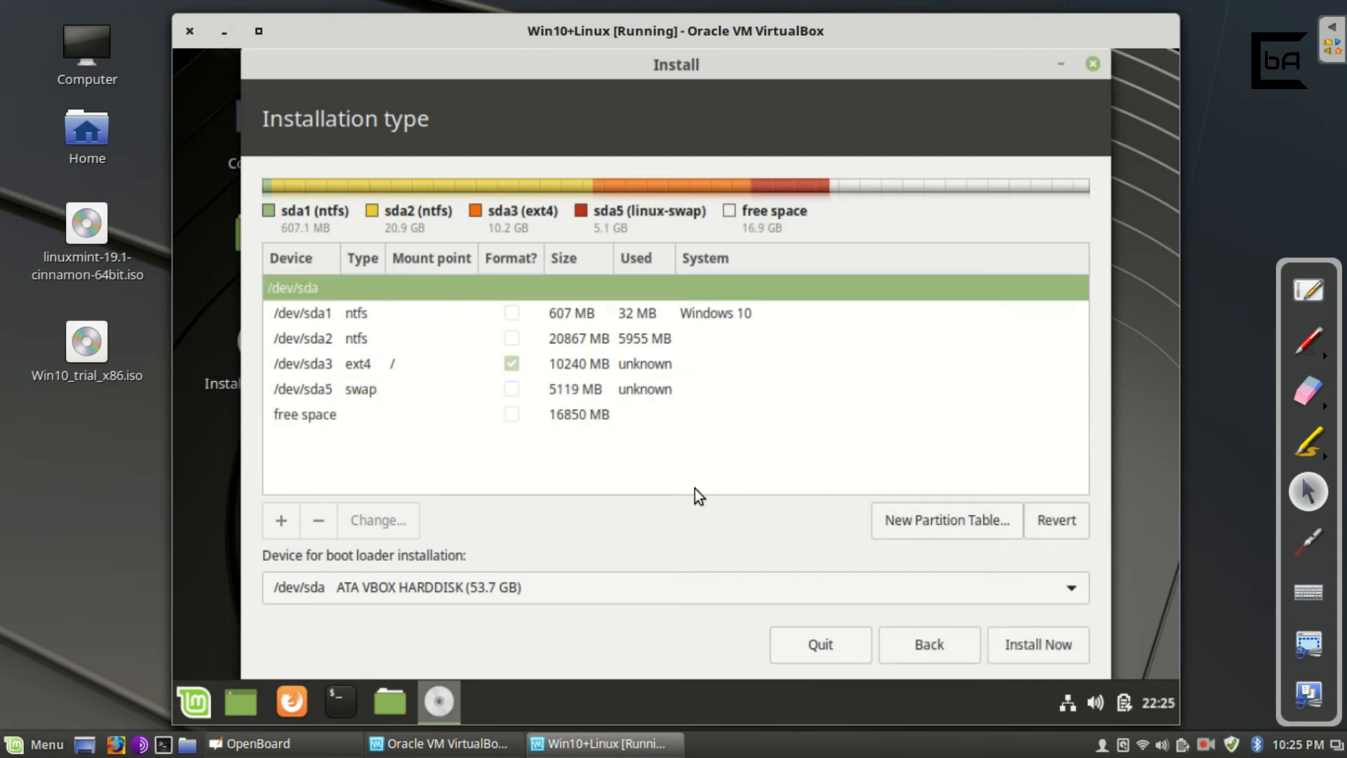
Confirm /dev/sda3 is the ext4 root and sda5 is swap, then begin Install Now.
click(380, 415)
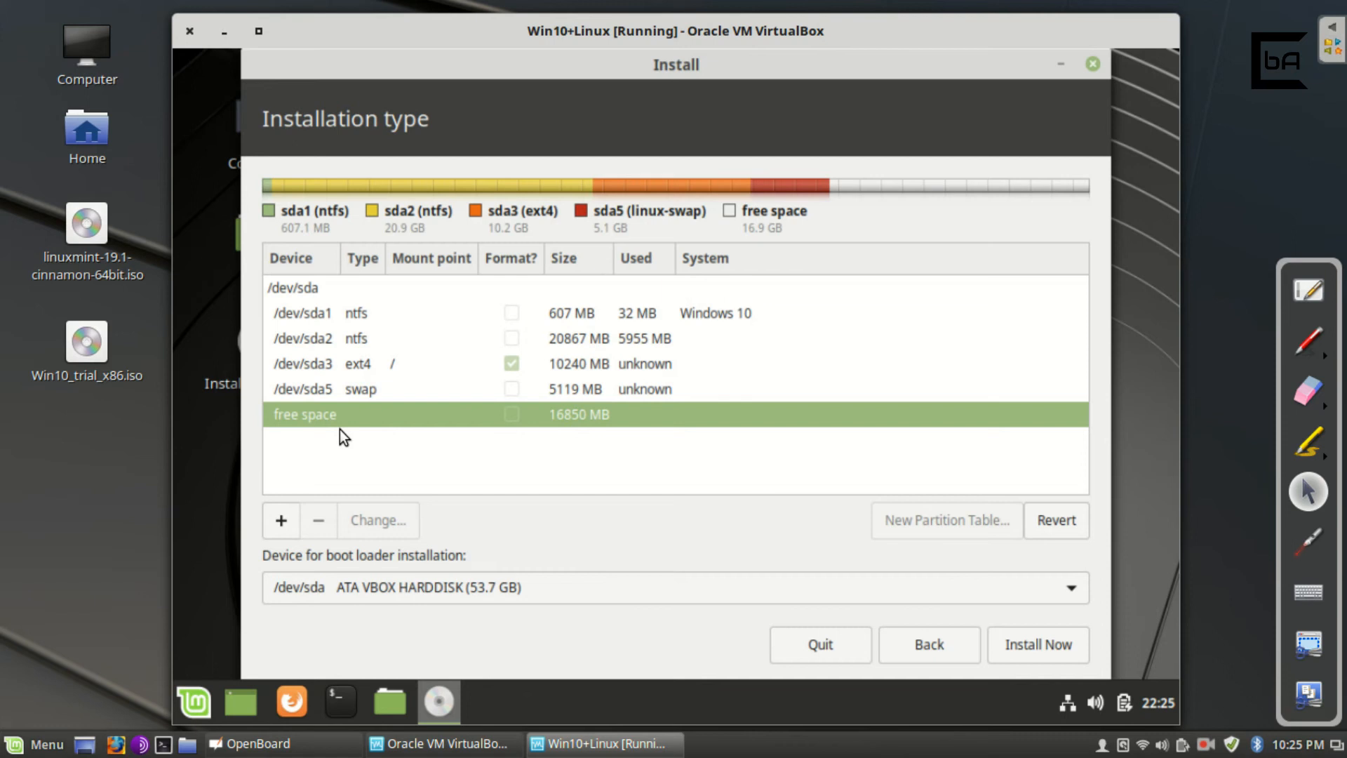
click(427, 364)
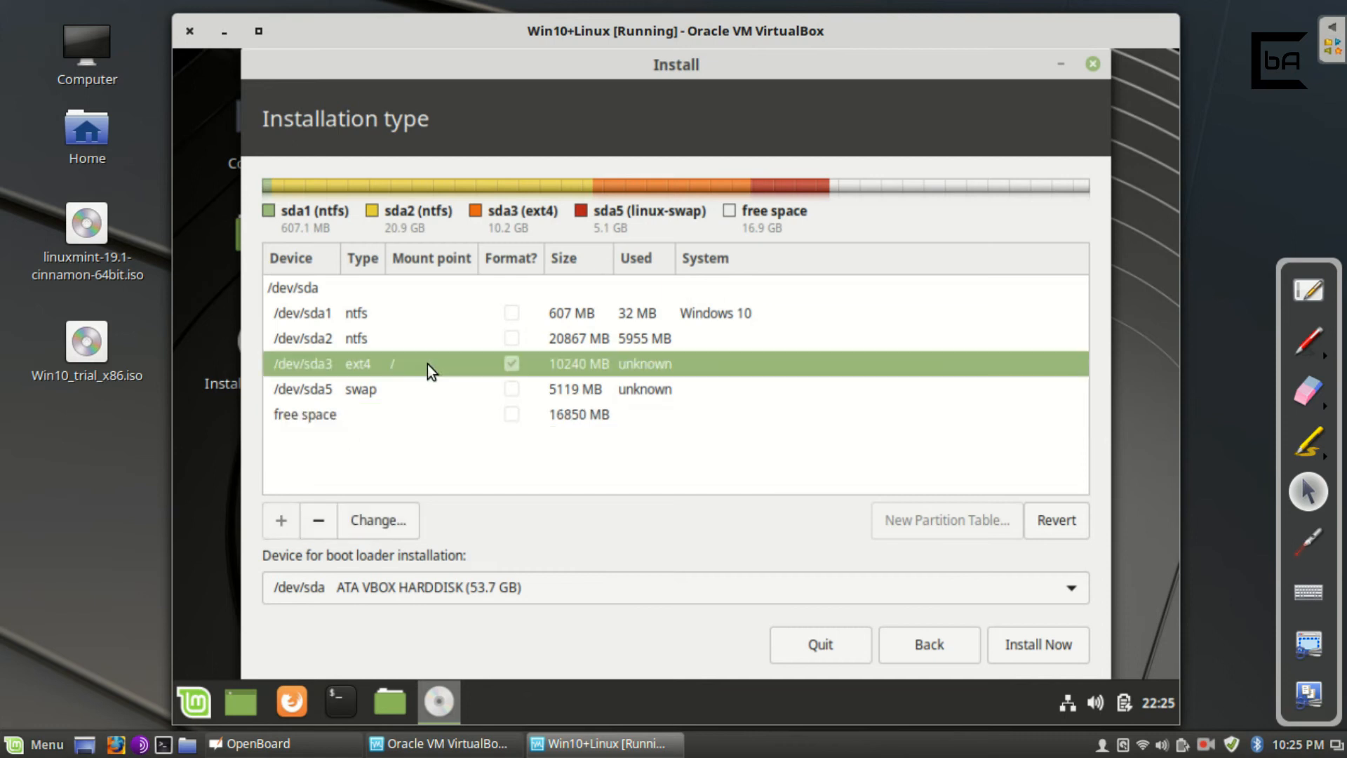
click(463, 419)
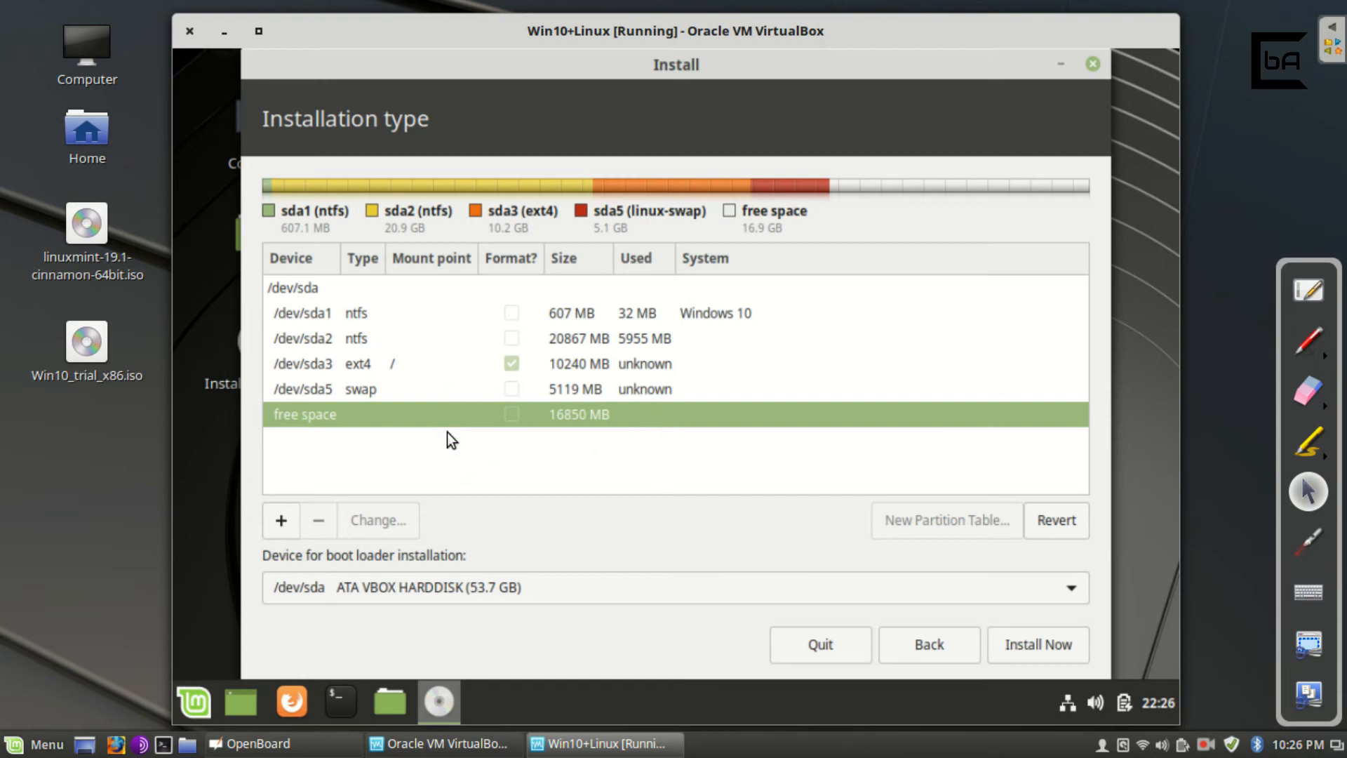
click(441, 364)
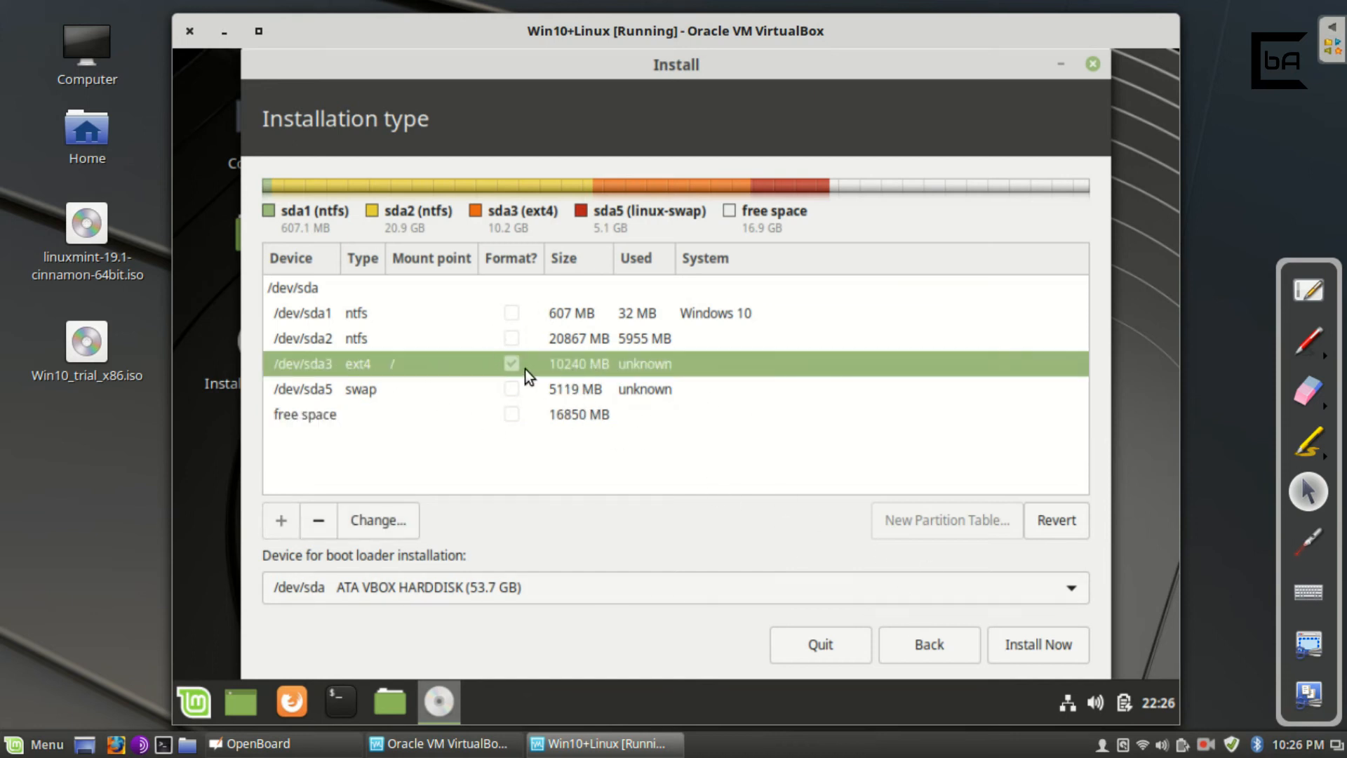
click(1046, 646)
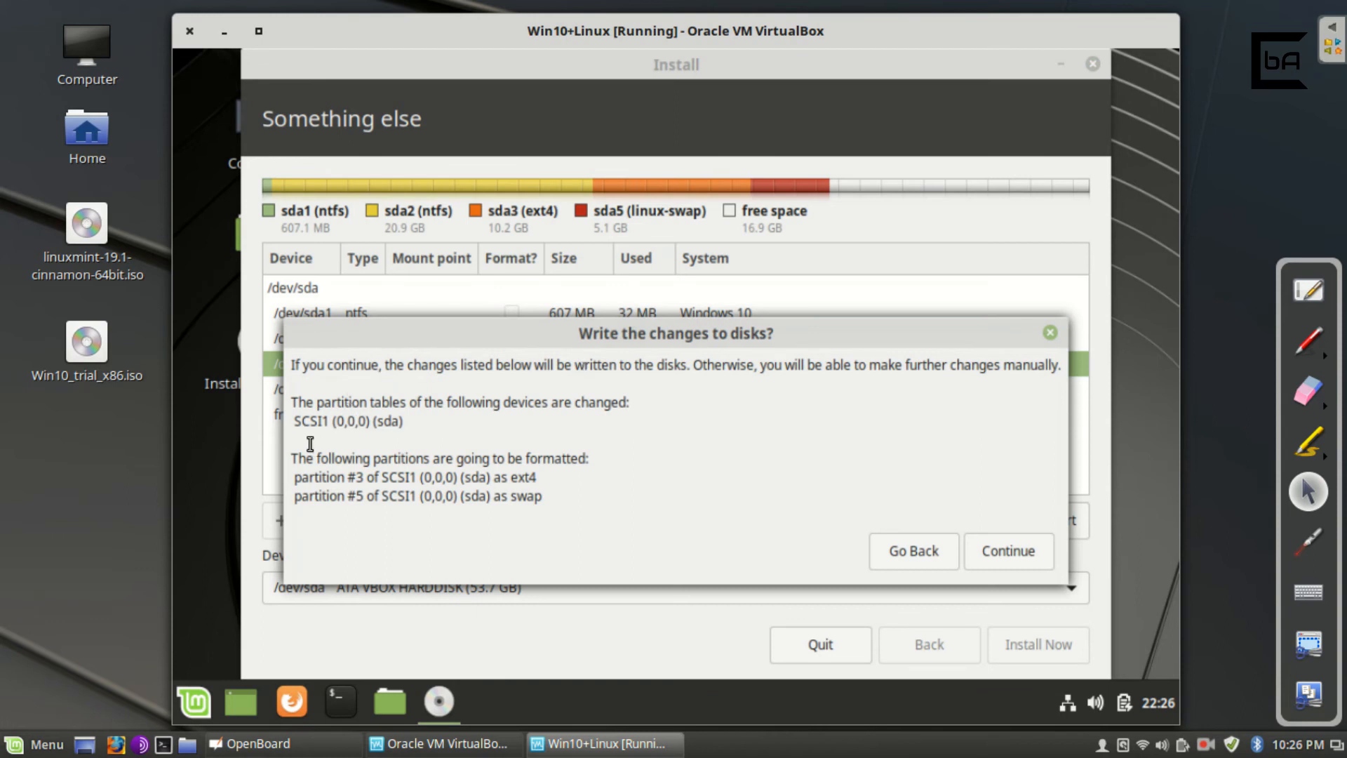
Review the ext4 and swap partitions to be formatted and approve writing changes to disk.
drag(337, 478, 580, 509)
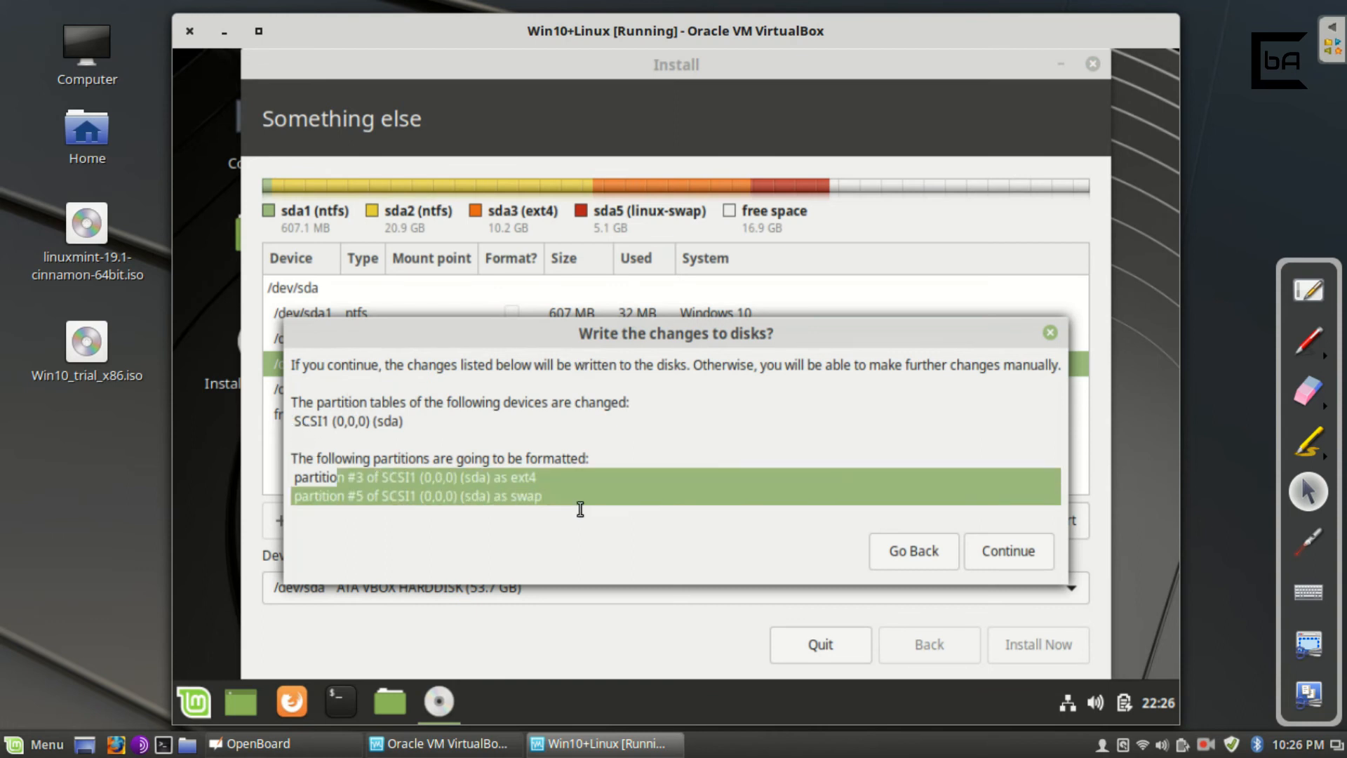
click(506, 487)
drag(412, 477, 612, 490)
click(613, 490)
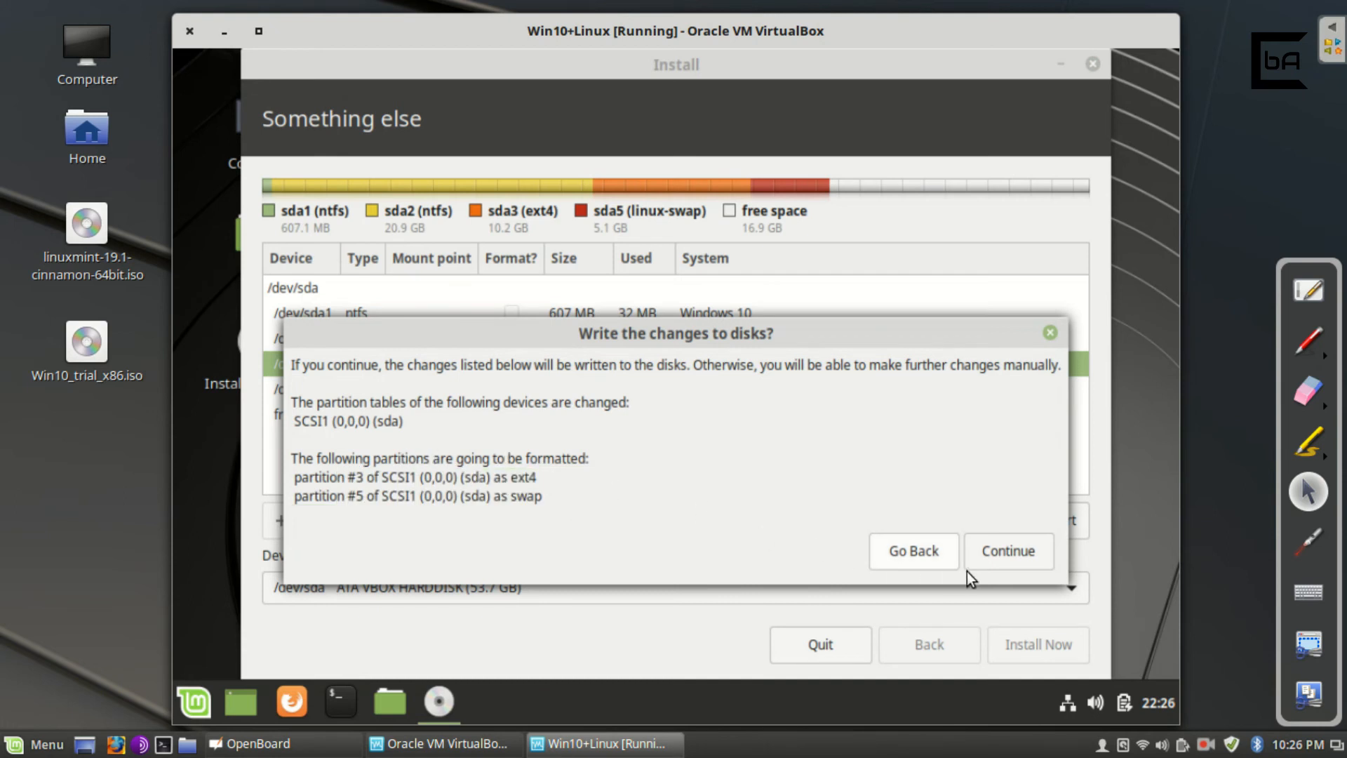
click(997, 548)
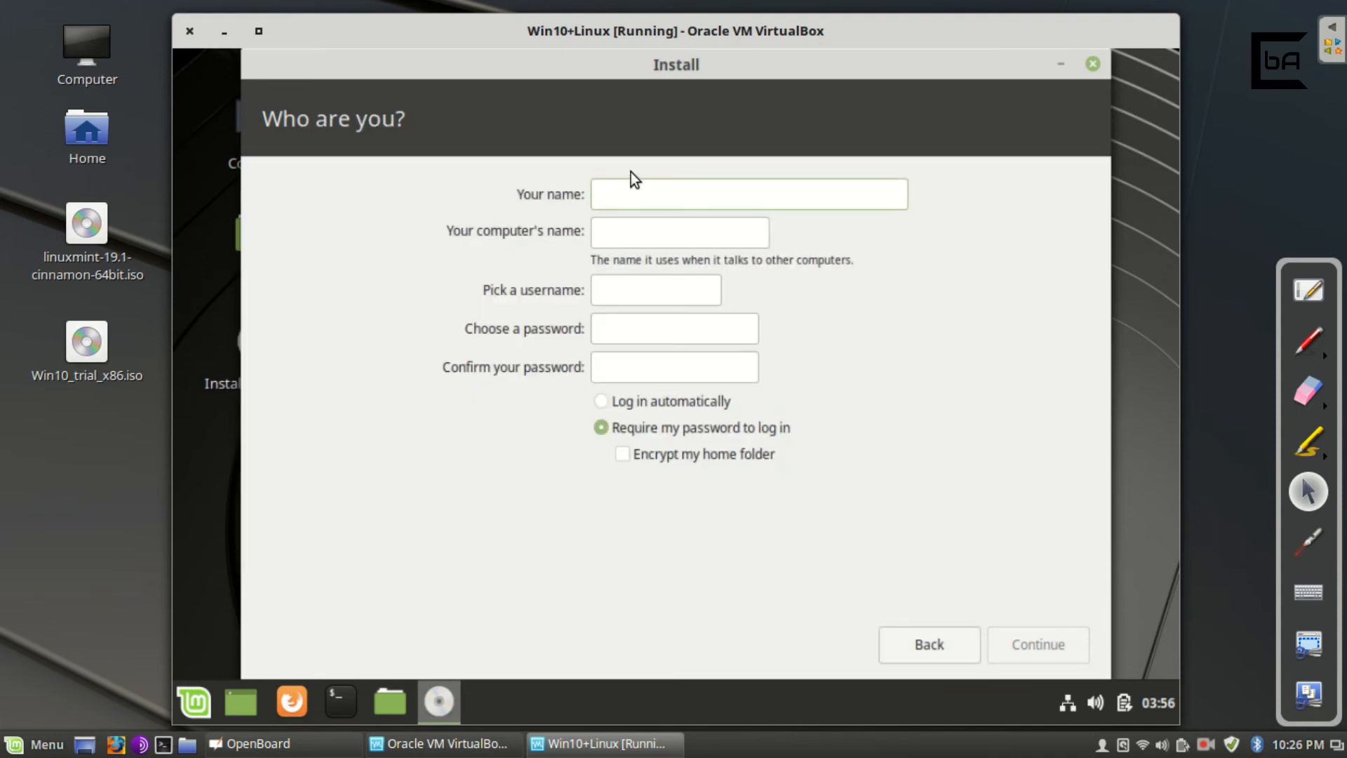
Enter the user's name and an account password with confirmation, then continue installing.
text(ashraf)
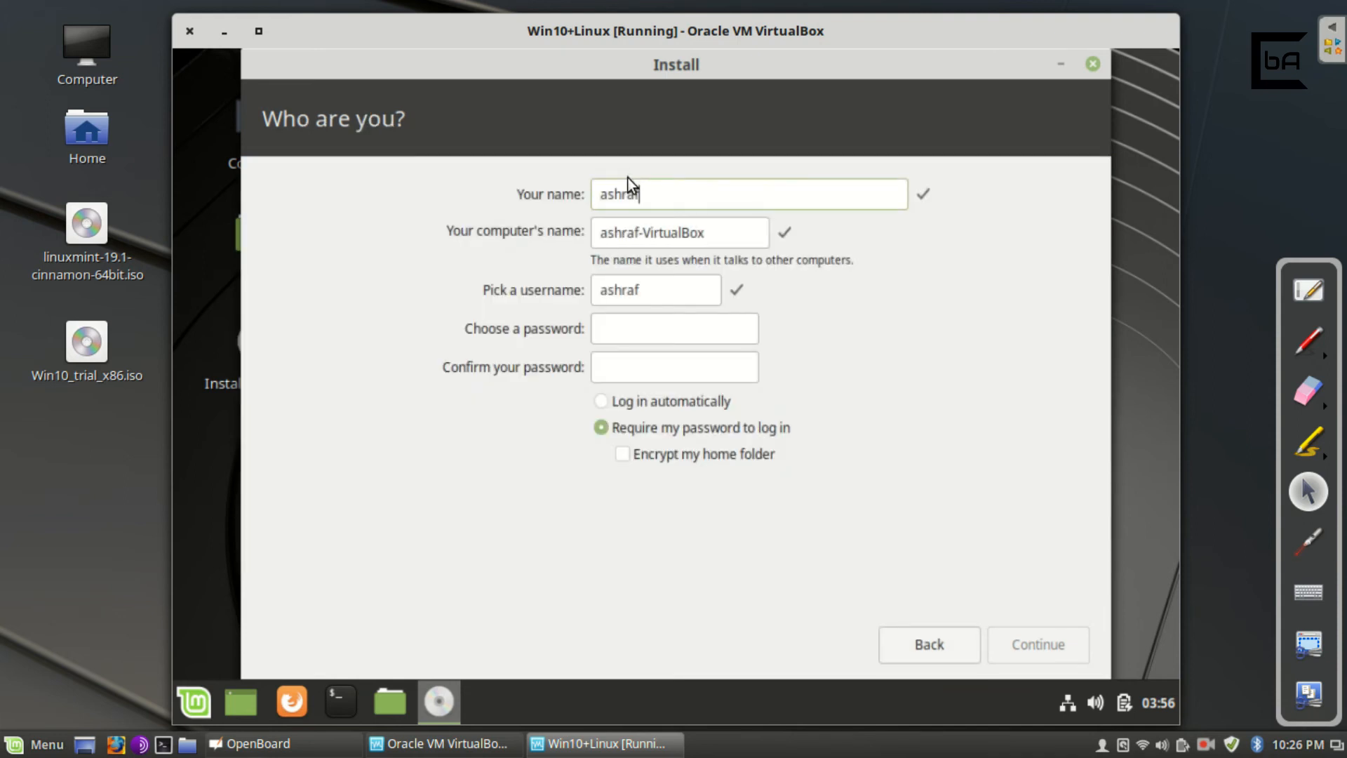
click(717, 336)
text(12345)
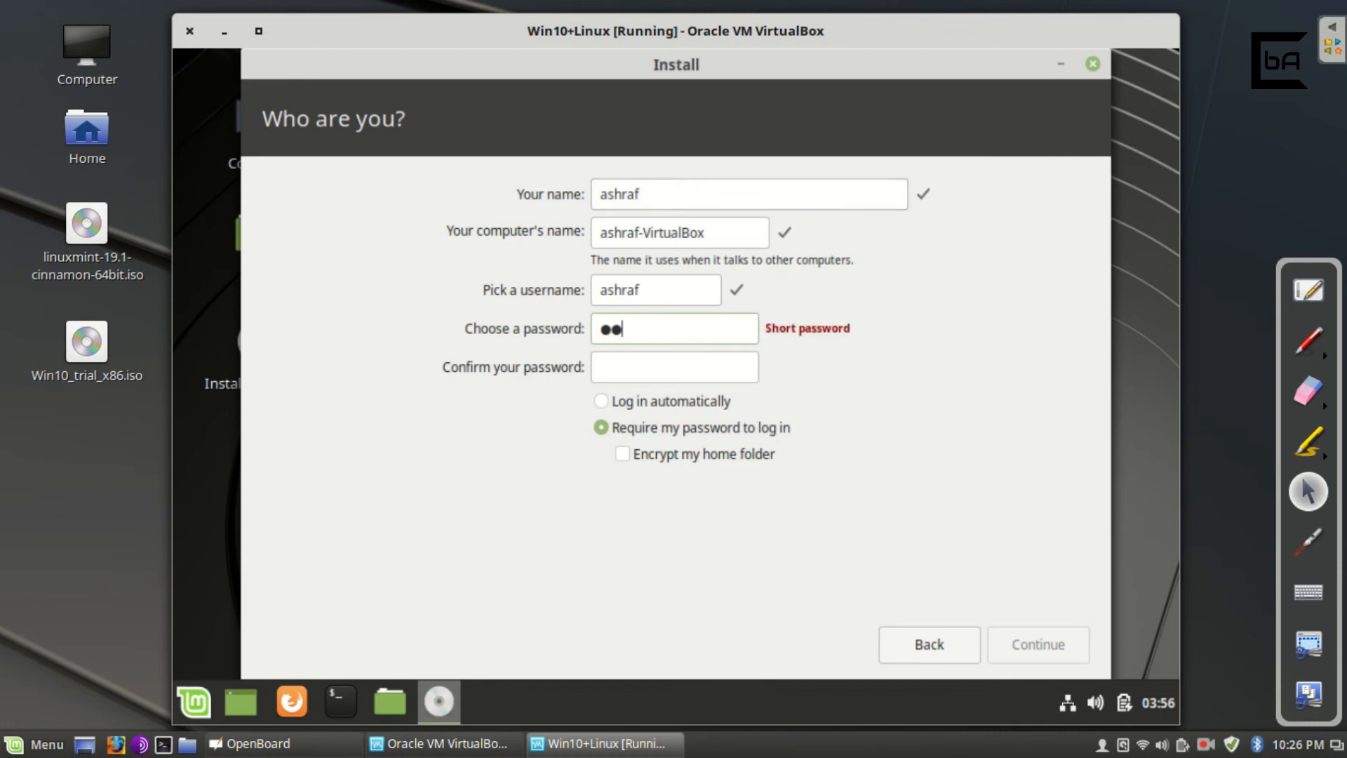
text(6)
key(Tab)
text(123456)
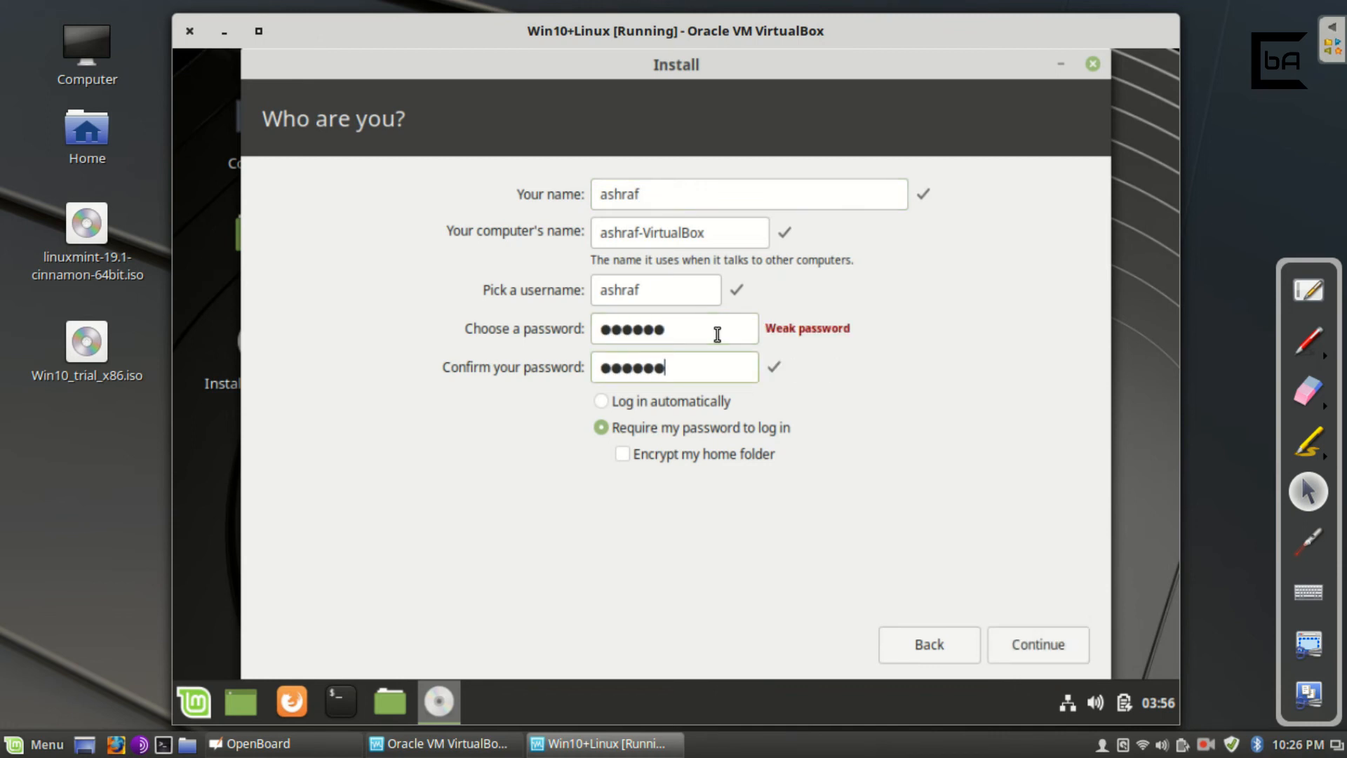
click(1034, 645)
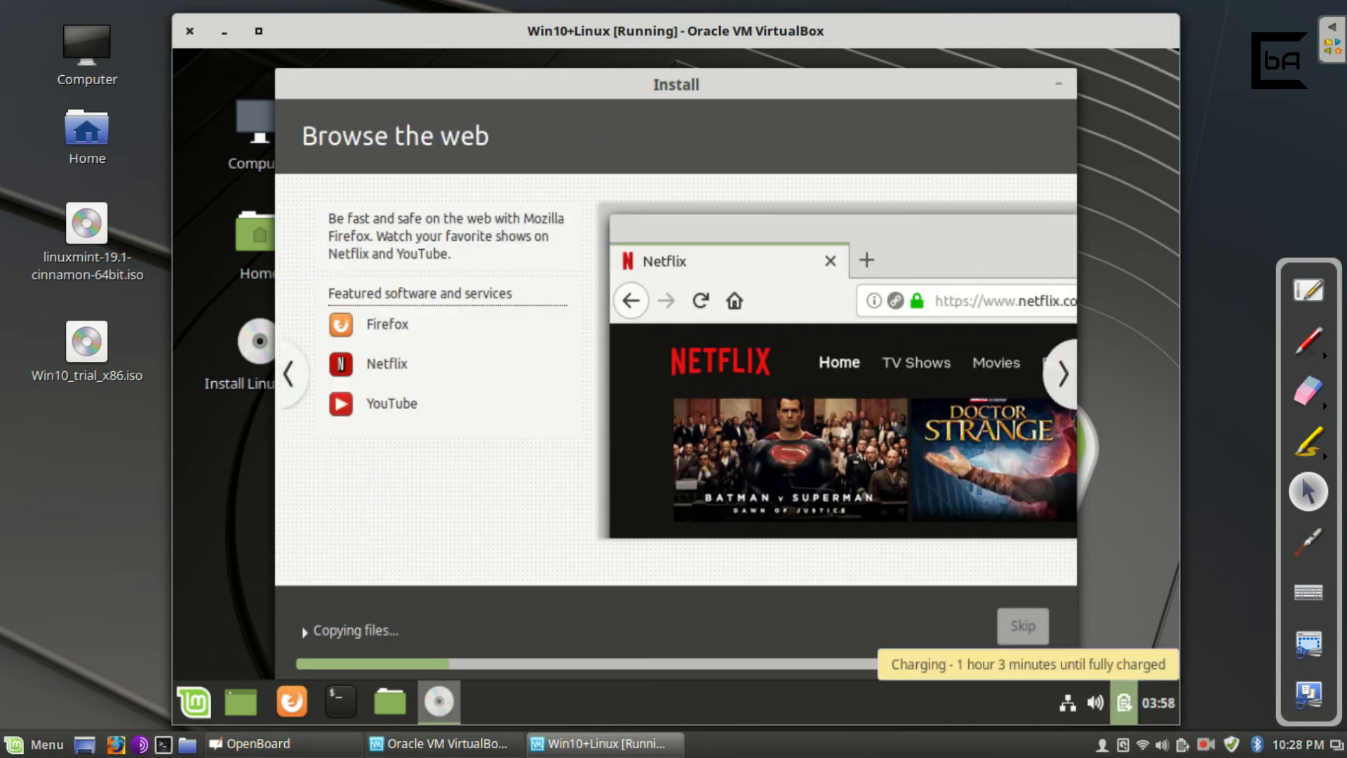
Wait for file copying to finish until the Installation Complete message appears.
click(1204, 748)
click(1227, 691)
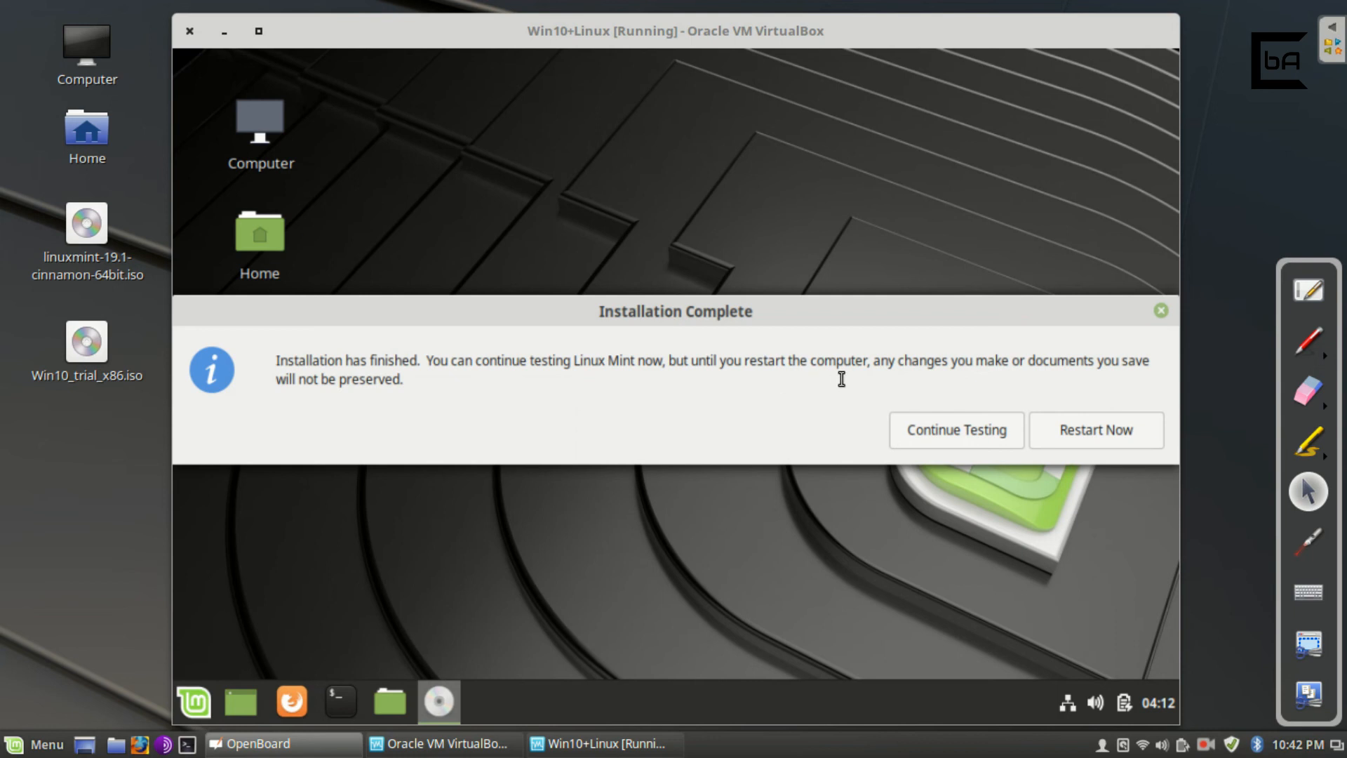
Restart the virtual machine and confirm the installation medium has been removed.
click(1071, 426)
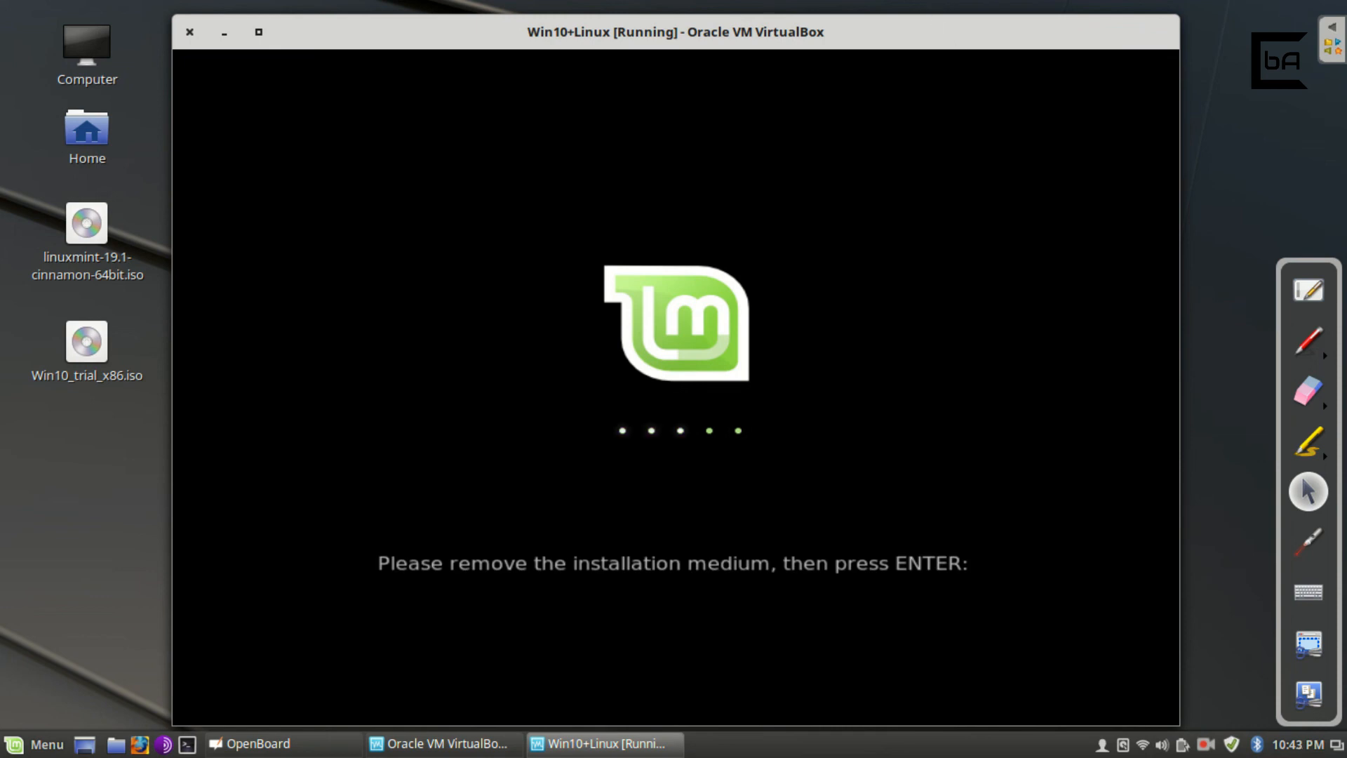
key(Return)
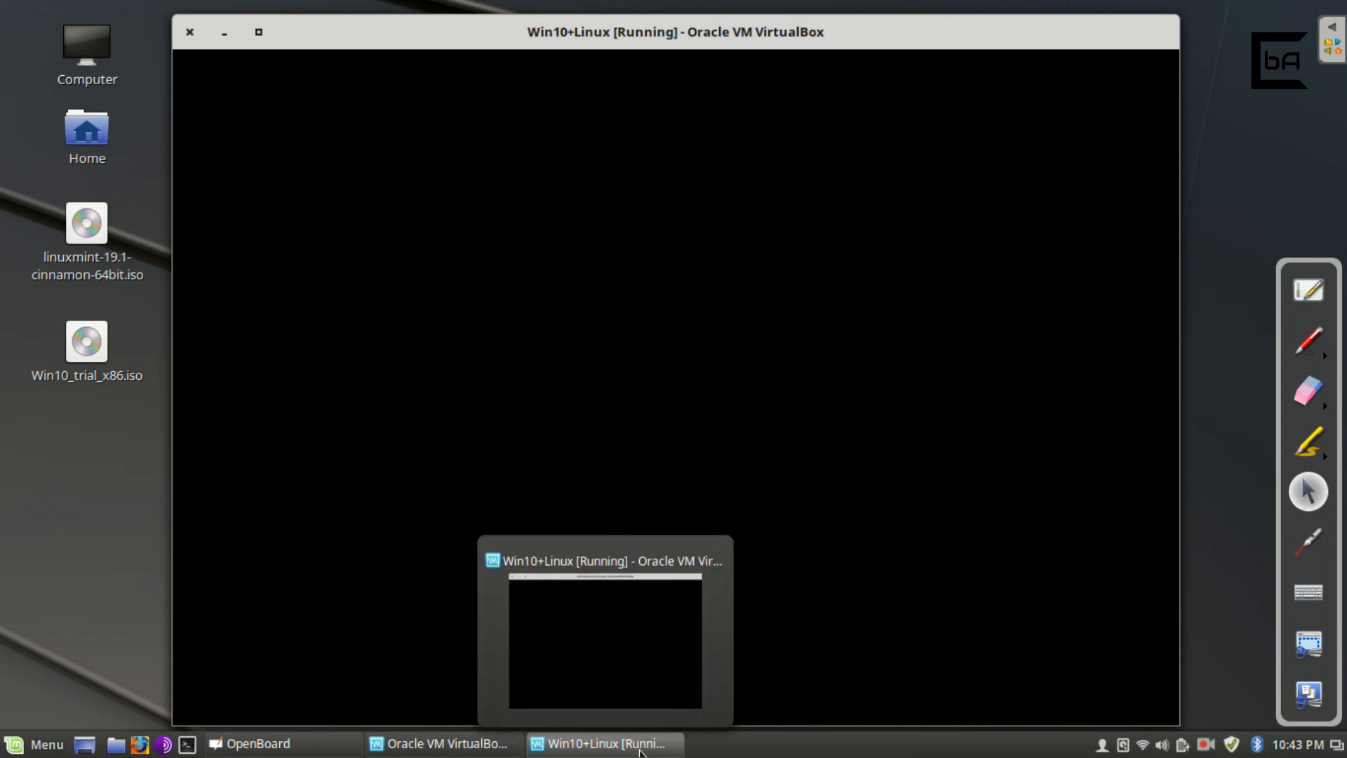
Move between the Windows 10 and Linux Mint 19.1 Cinnamon GRUB entries, ending on Mint.
key(Down)
key(Down)
key(Down)
key(Down)
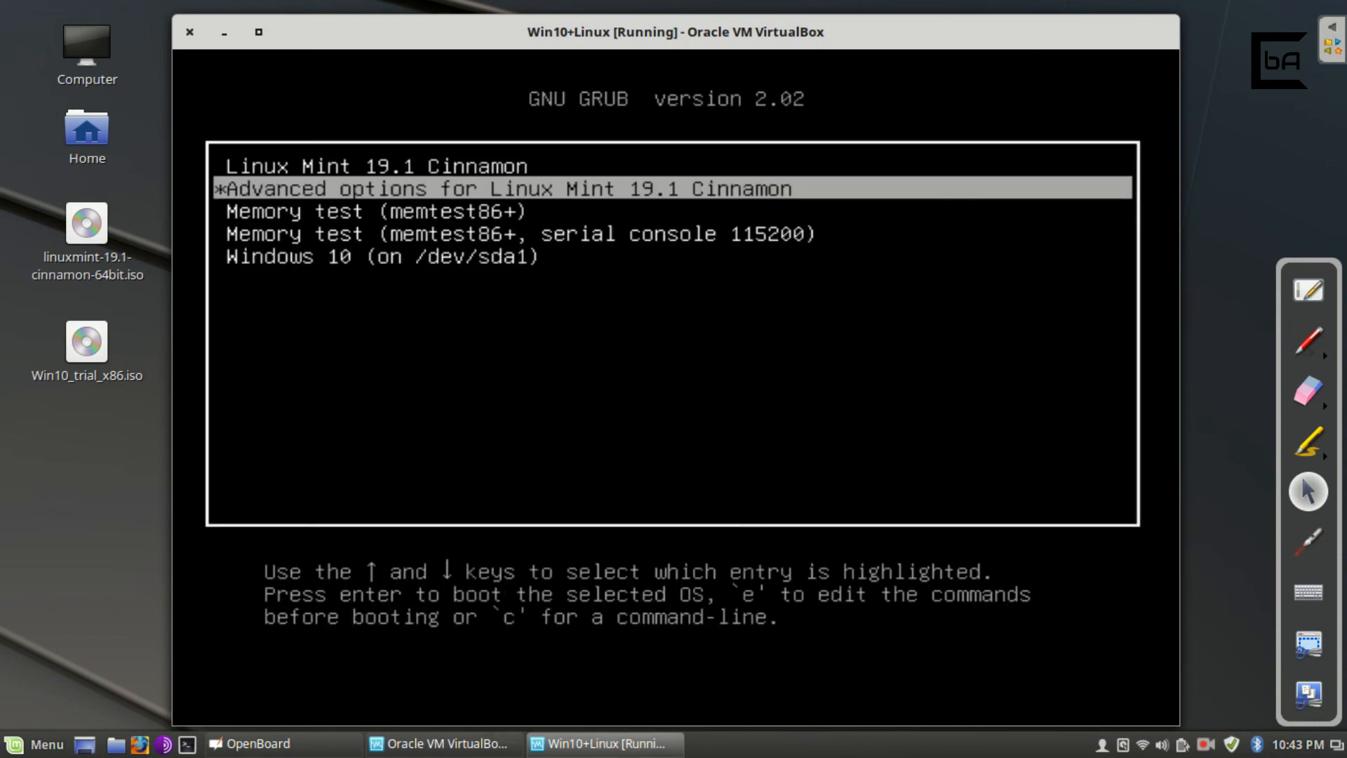
key(Up)
key(Up)
key(Up)
key(Up)
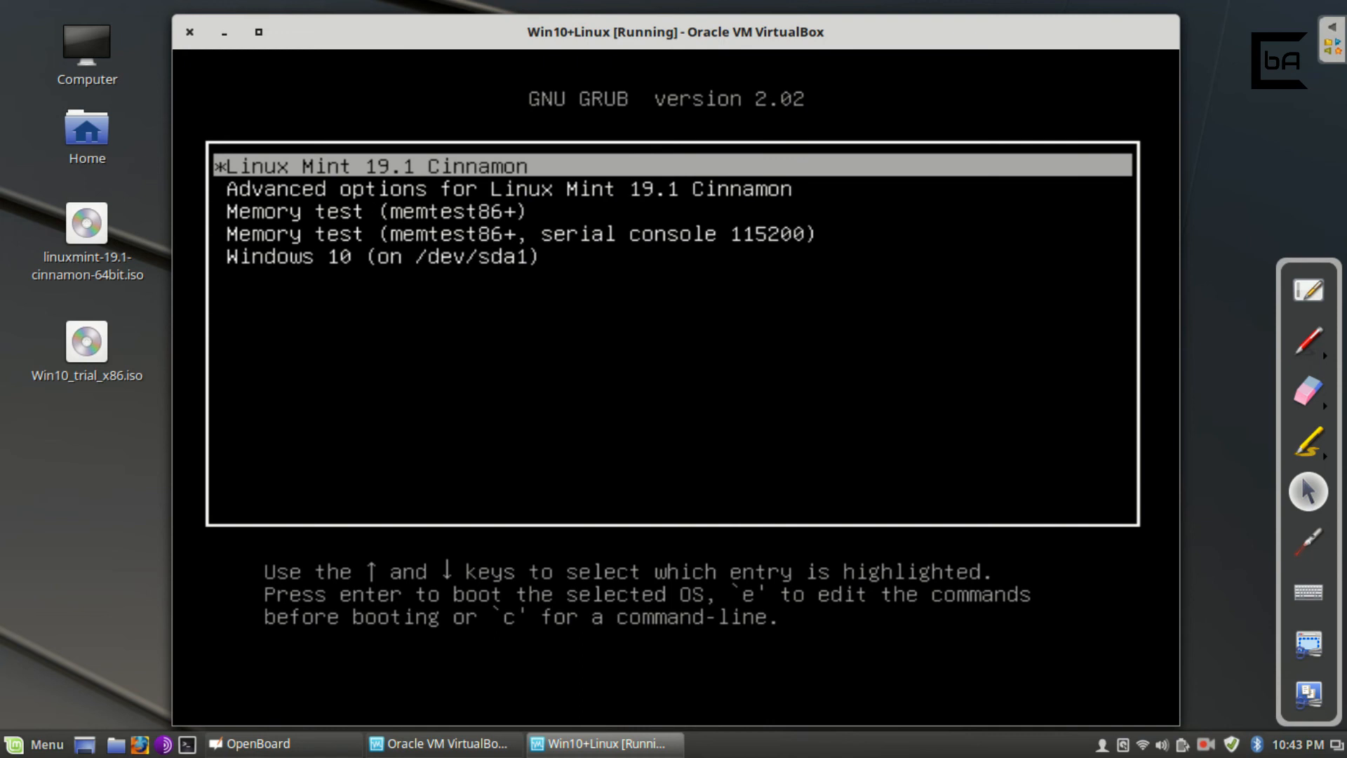
key(Down)
key(Up)
Draw white OpenBoard arrows at Linux Mint and Windows 10 and bracket the advanced and memory-test entries.
click(1323, 352)
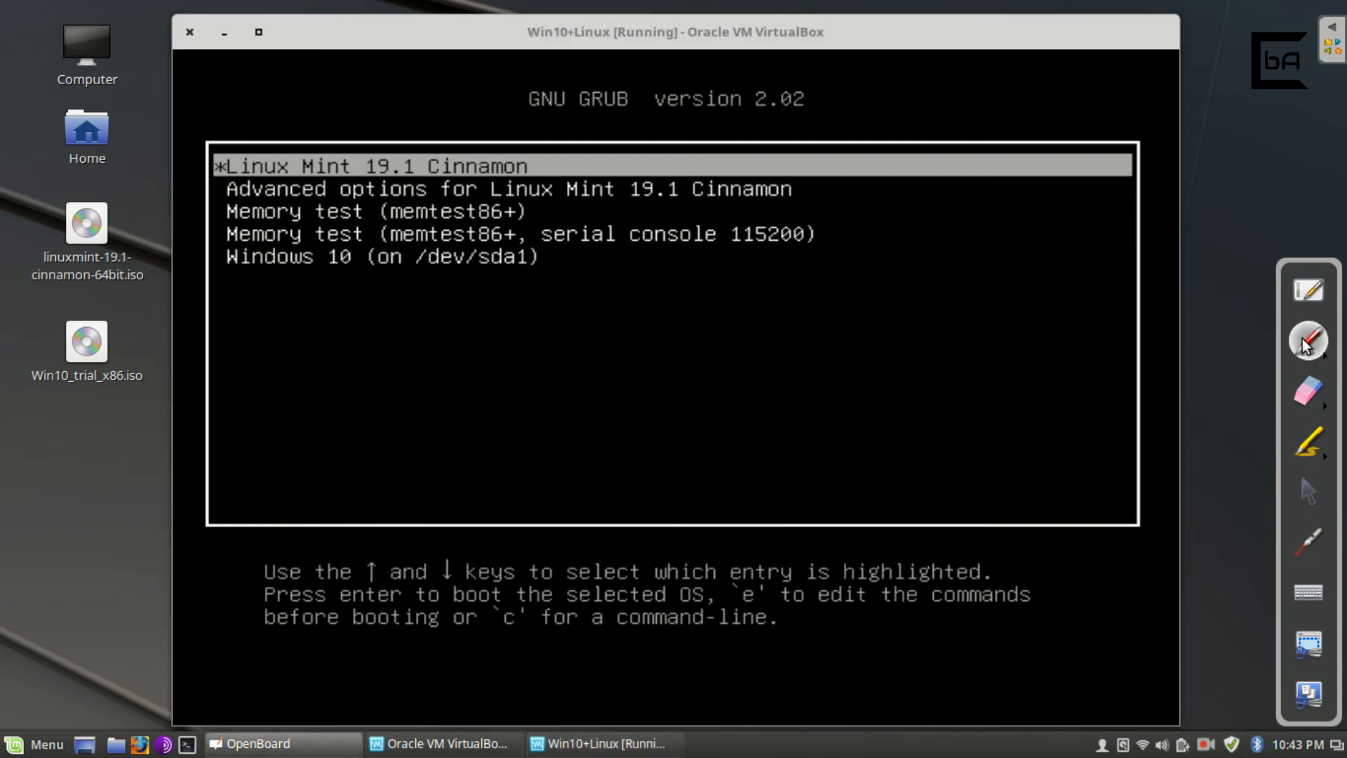
click(1323, 359)
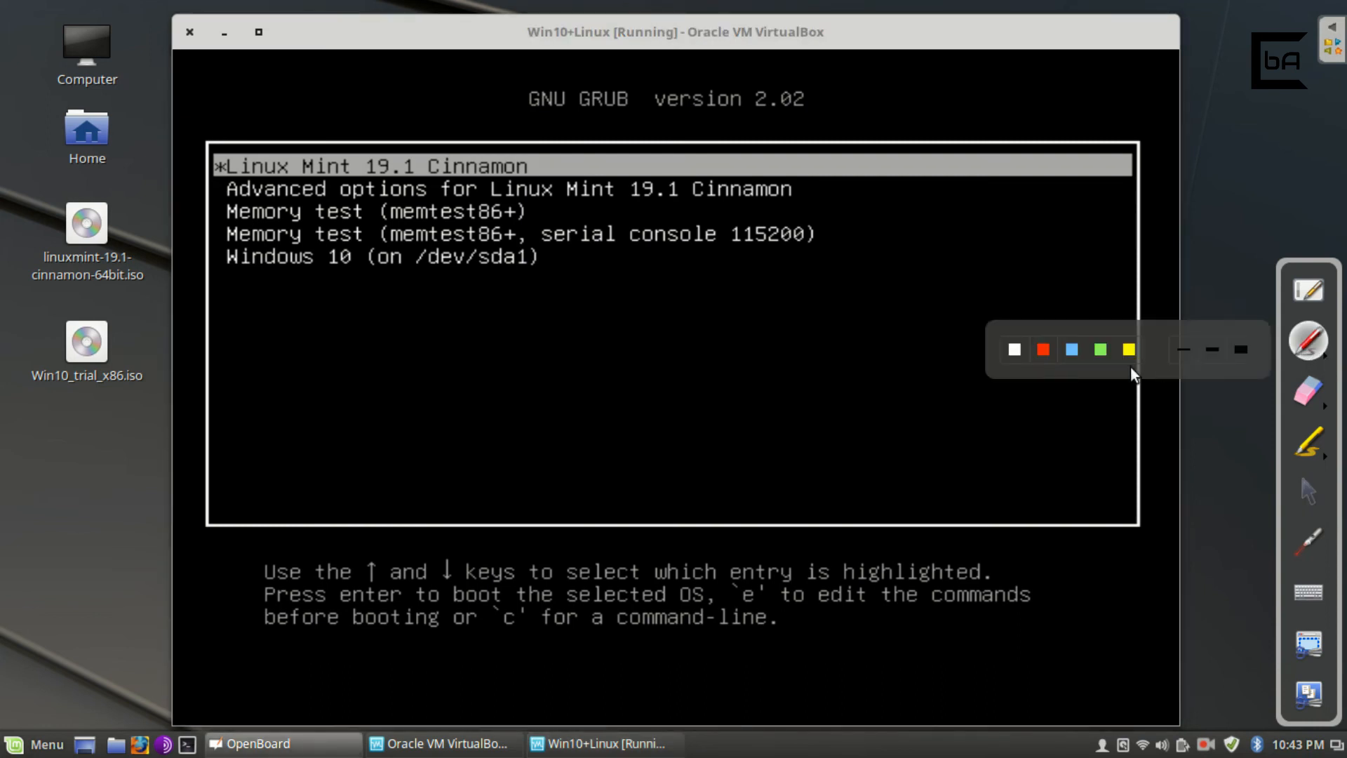
click(1015, 345)
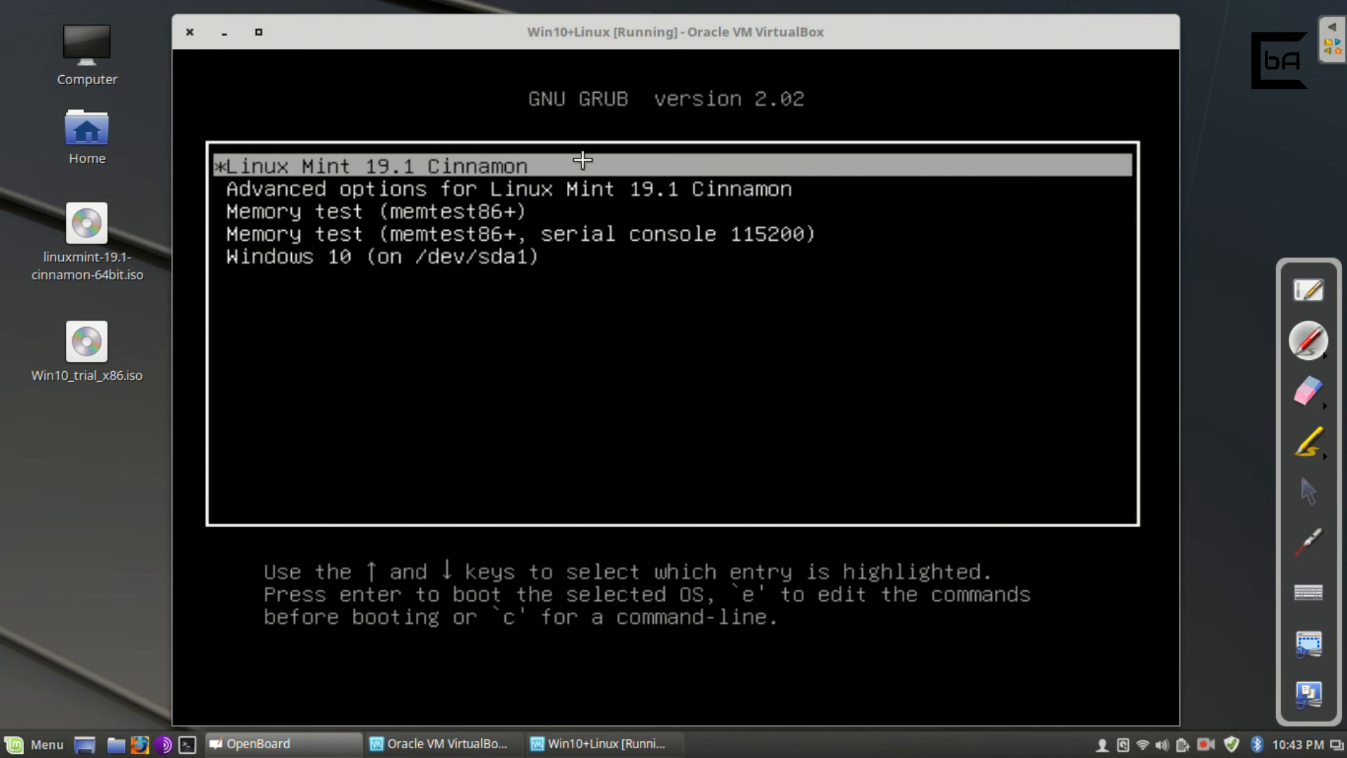
mouse_move(578, 161)
mouse_down()
mouse_move(541, 167)
mouse_move(564, 168)
mouse_up()
mouse_move(808, 181)
mouse_down()
mouse_move(835, 211)
mouse_move(834, 250)
mouse_move(806, 256)
mouse_up()
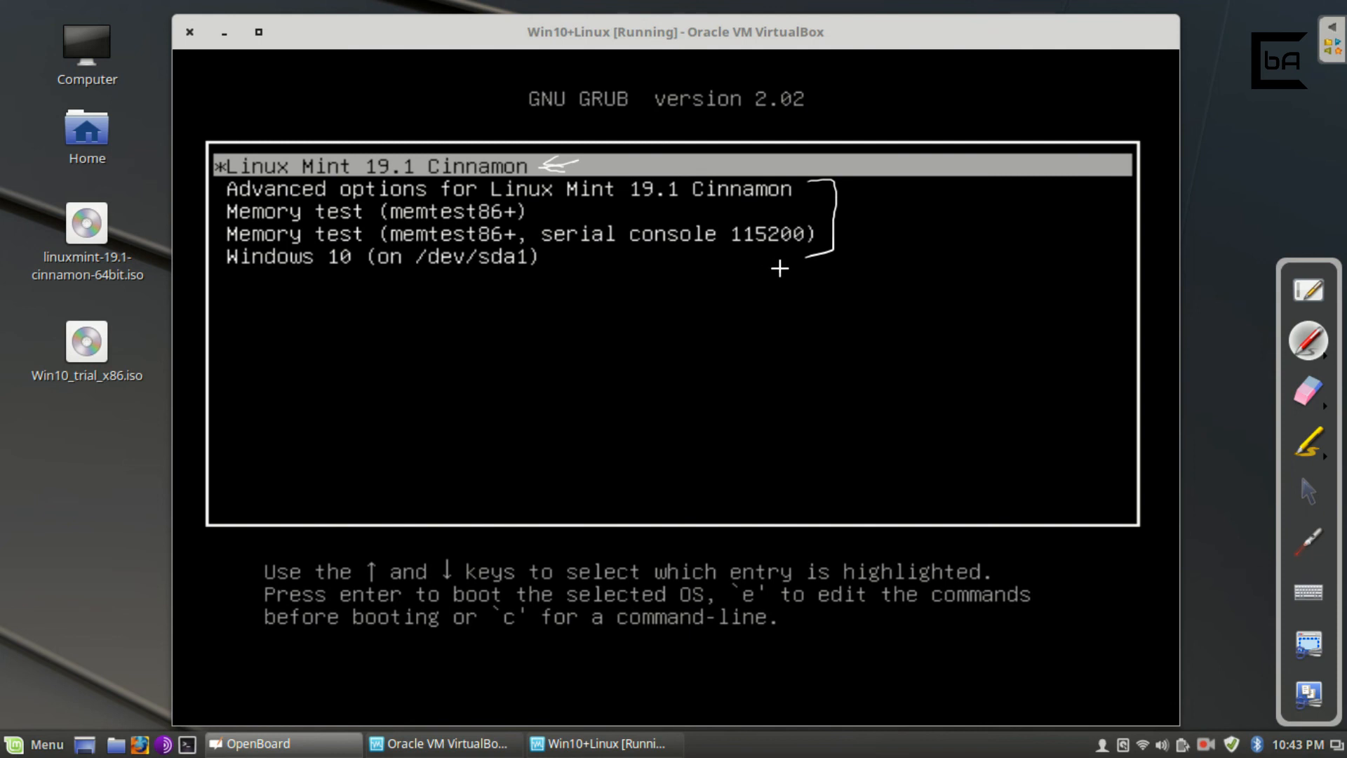
drag(839, 207, 863, 205)
drag(552, 261, 572, 274)
click(1308, 491)
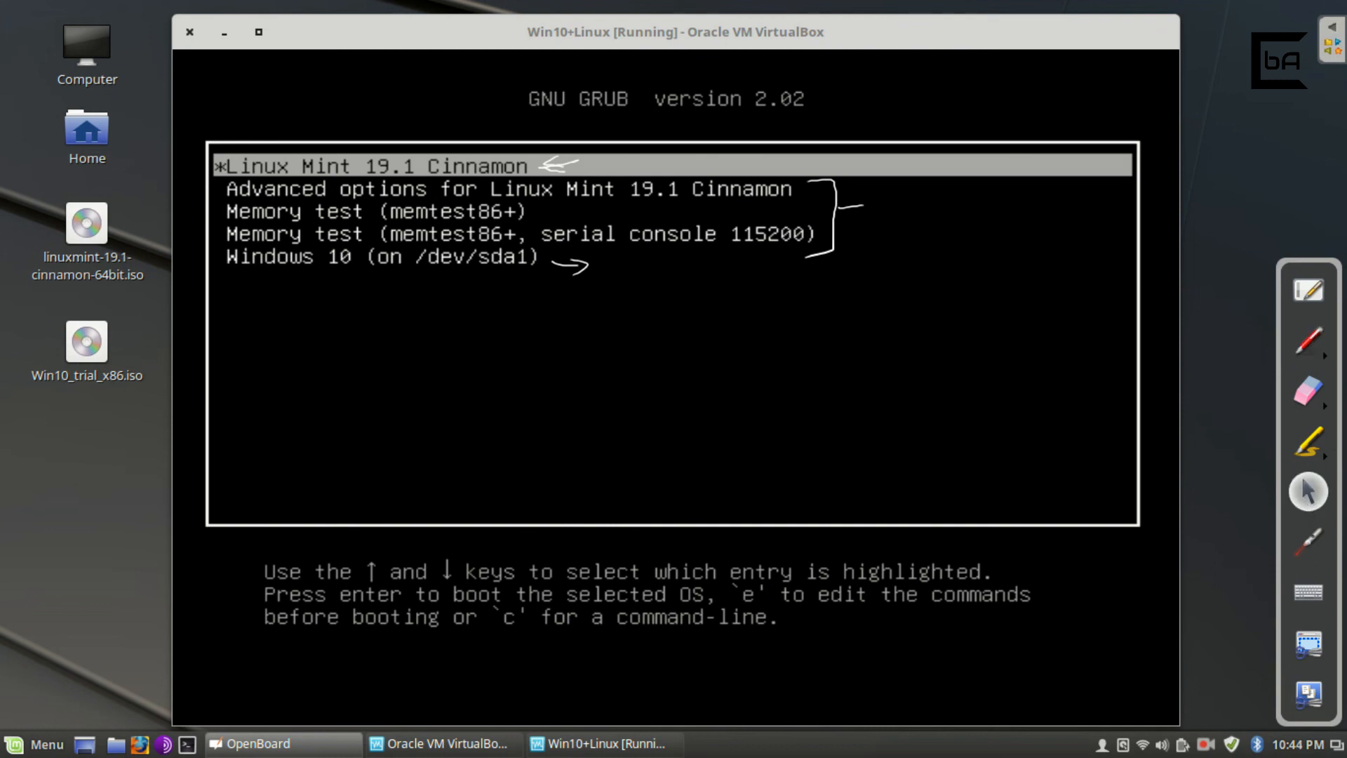
Toggle the GRUB selection to Windows 10 and back, then boot Linux Mint 19.1 Cinnamon.
key(Down)
key(Down)
key(Up)
key(Up)
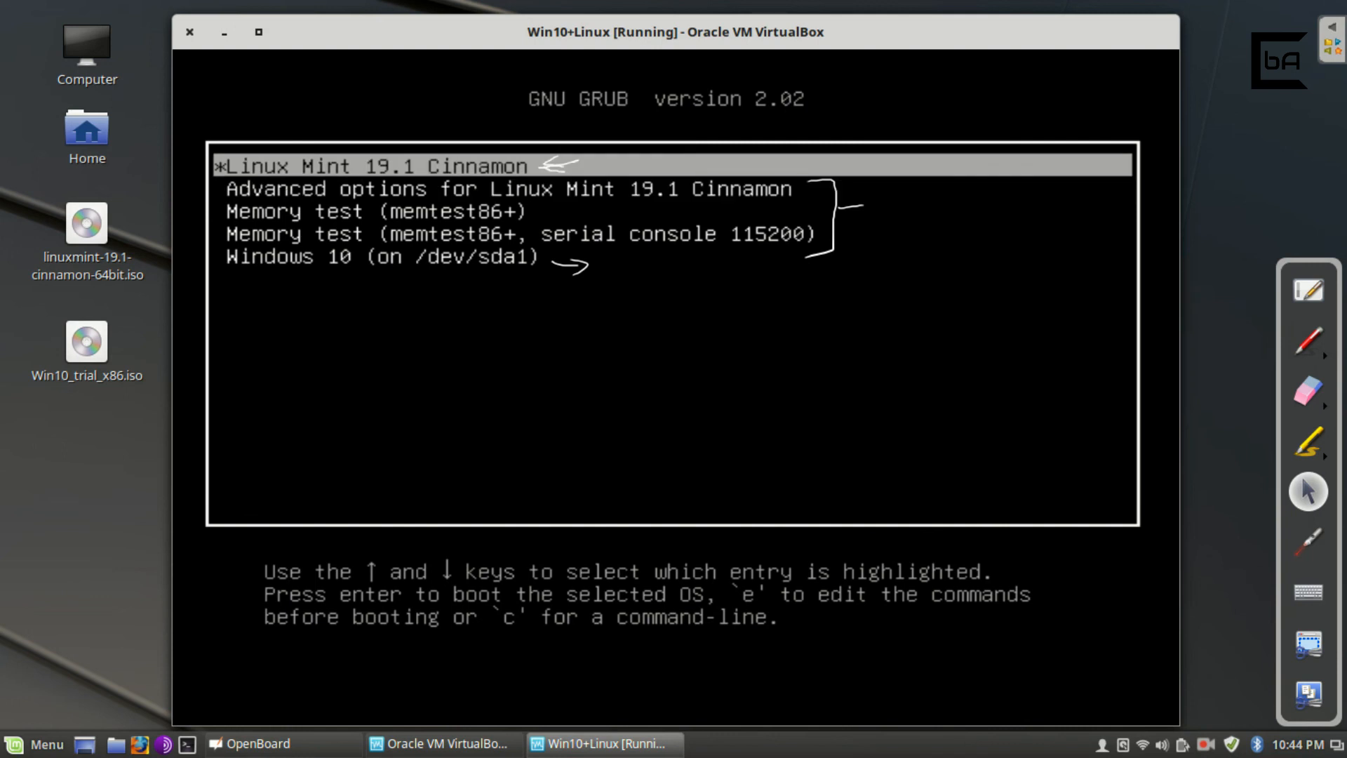
key(Down)
key(Down)
key(Down)
key(Down)
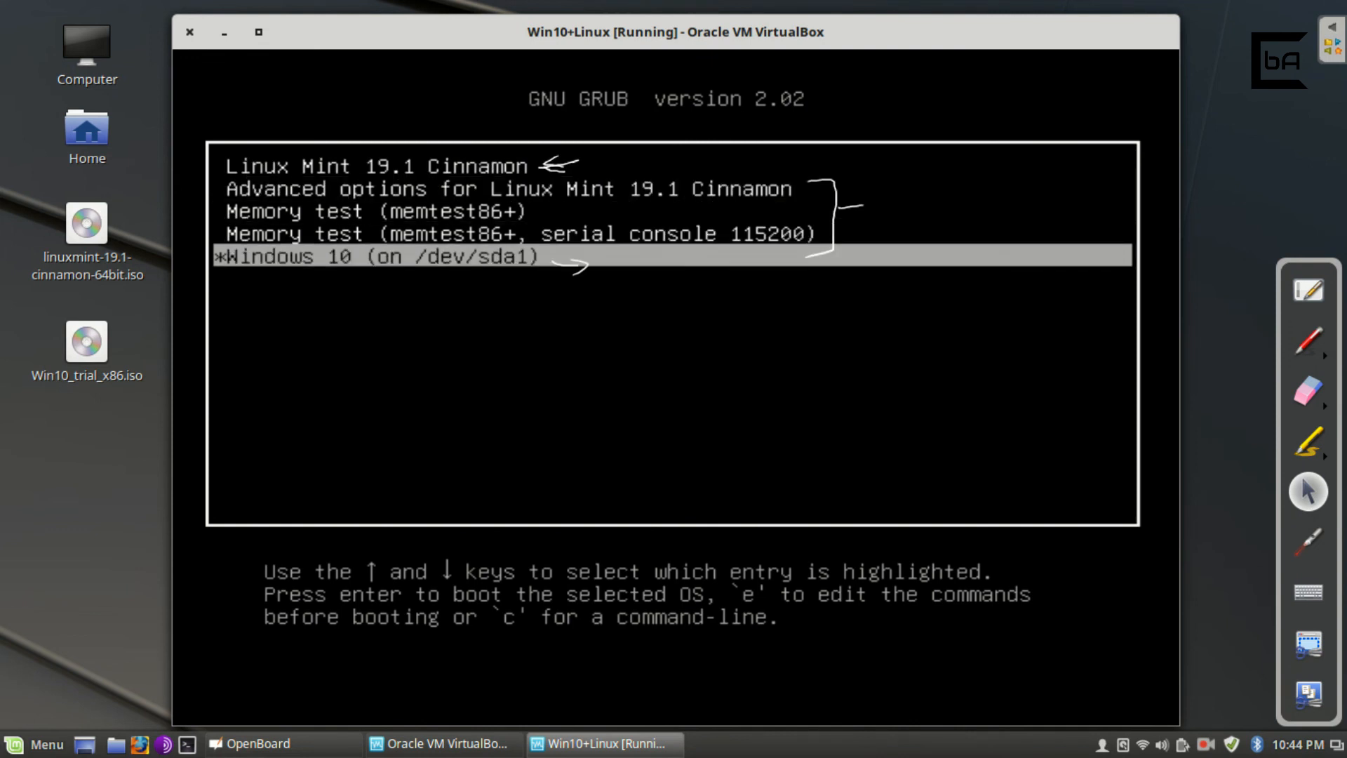
key(Up)
key(Up)
key(Up)
key(Up)
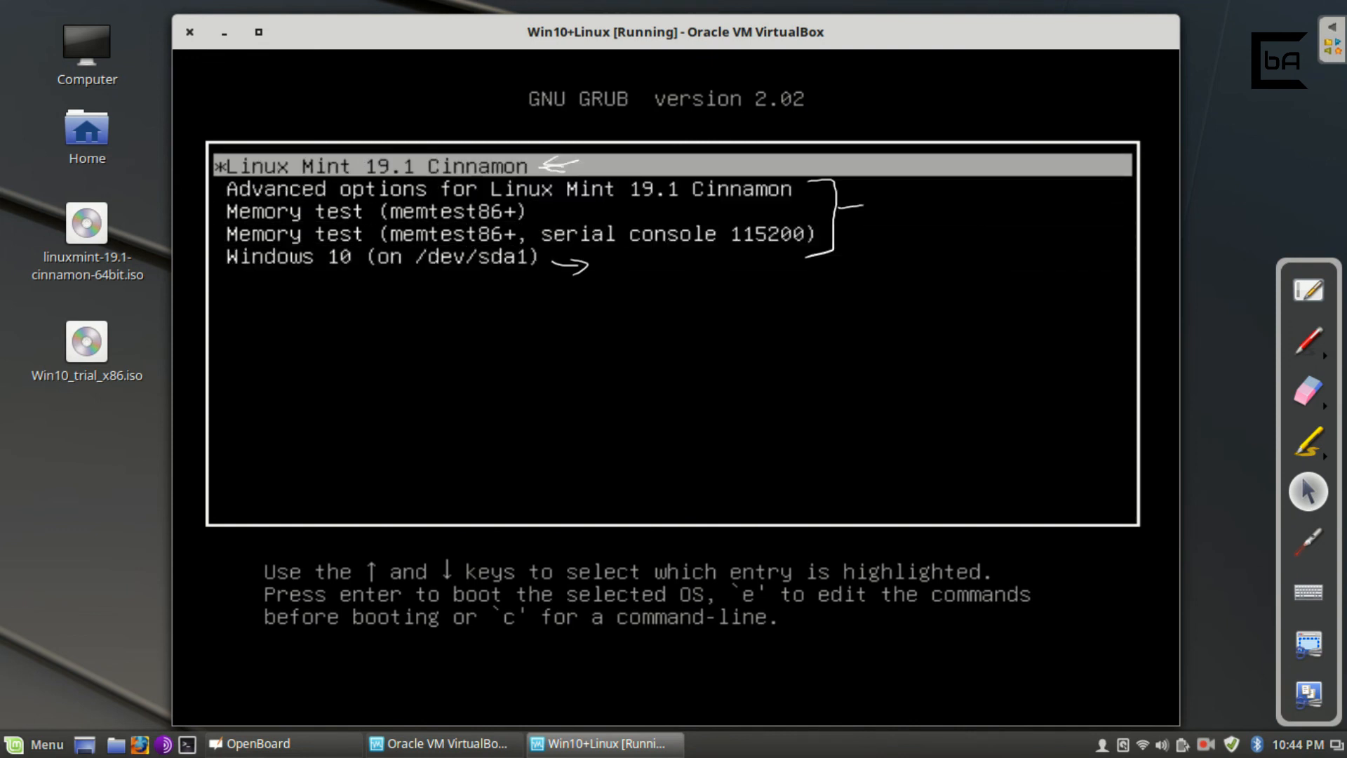
key(Return)
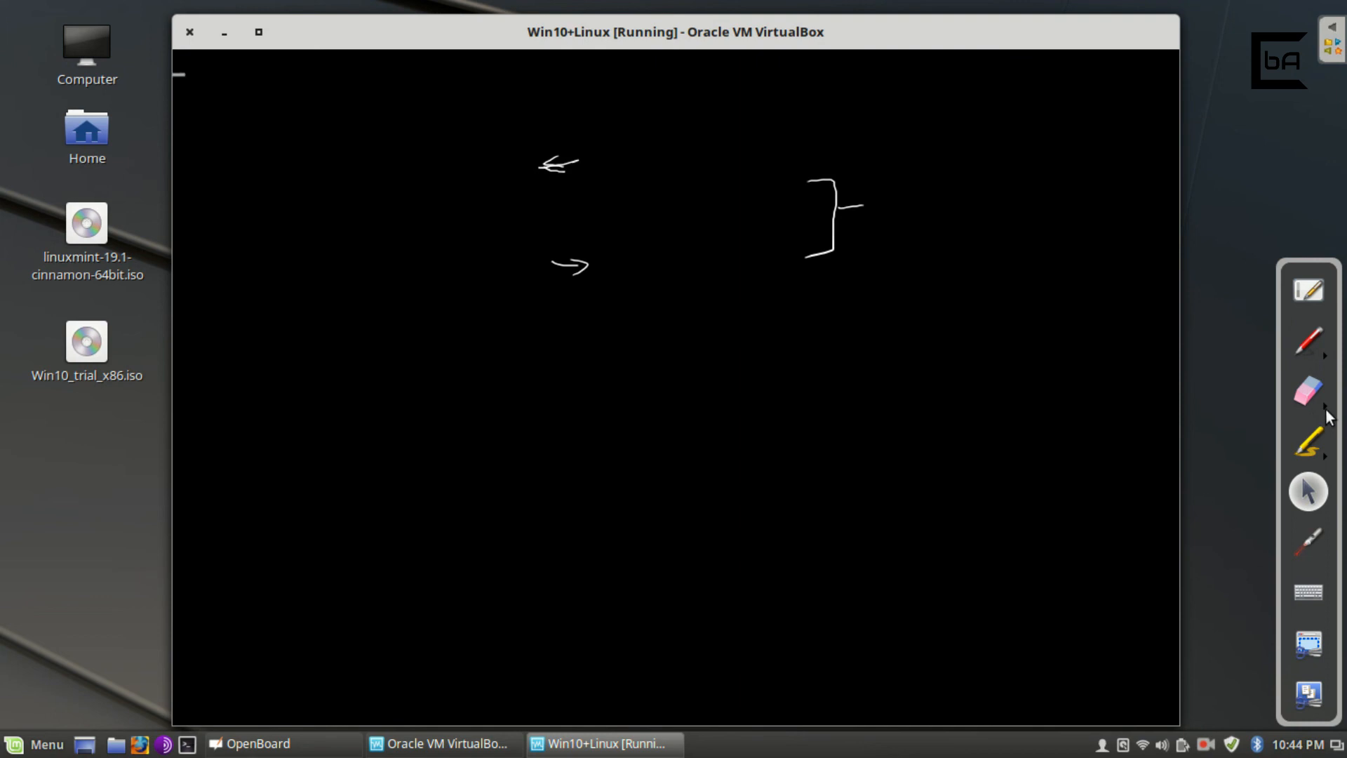
Erase all OpenBoard annotations while Mint boots to its login screen.
click(1309, 393)
click(1247, 406)
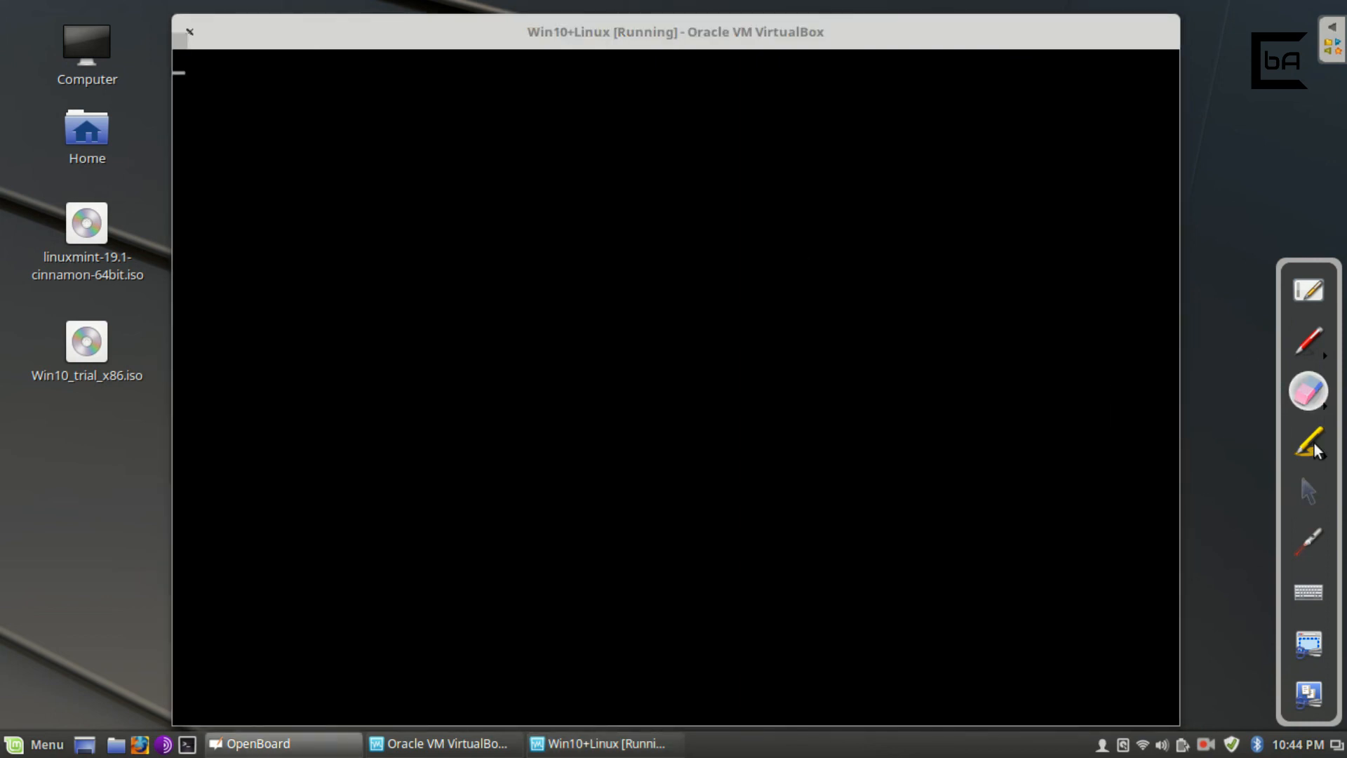
click(1308, 491)
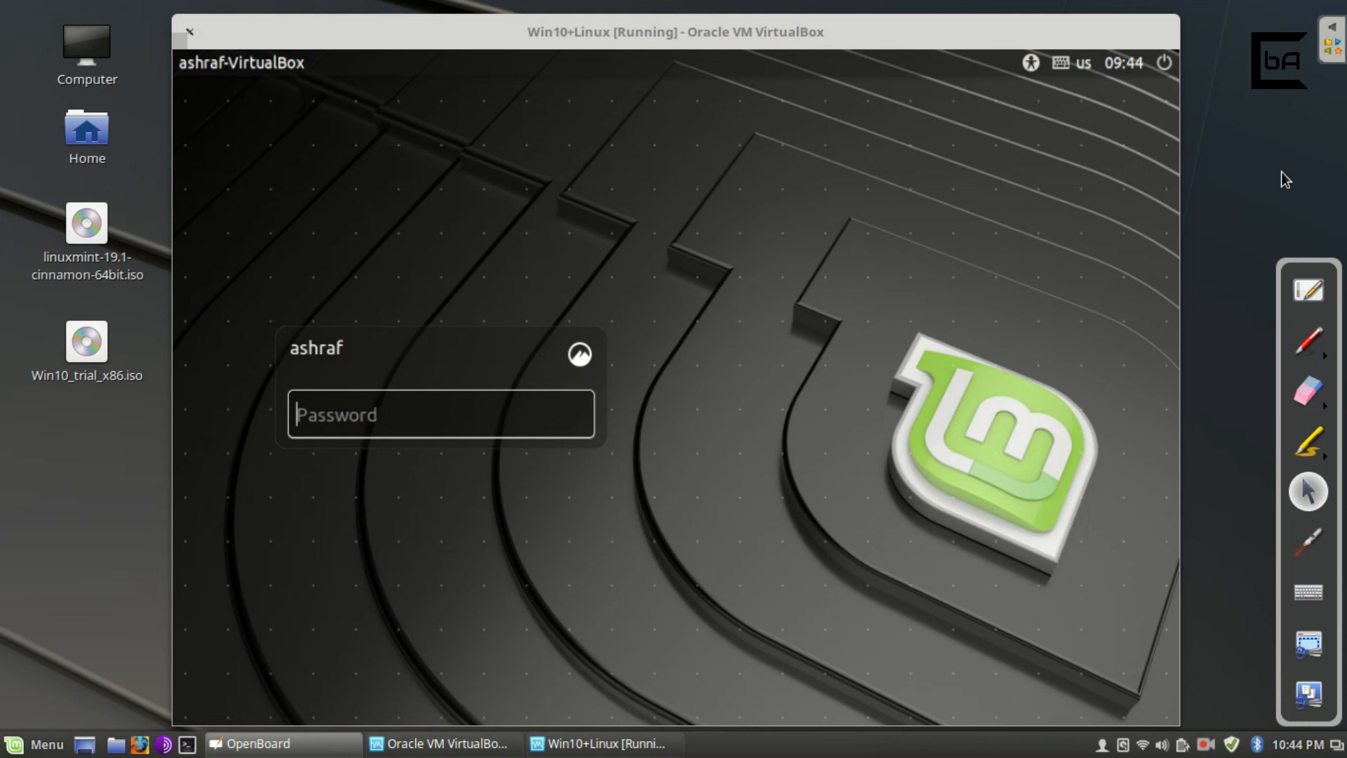
Log in to Linux Mint with the account password to reach the Cinnamon desktop.
click(475, 426)
text(•••••••)
key(Return)
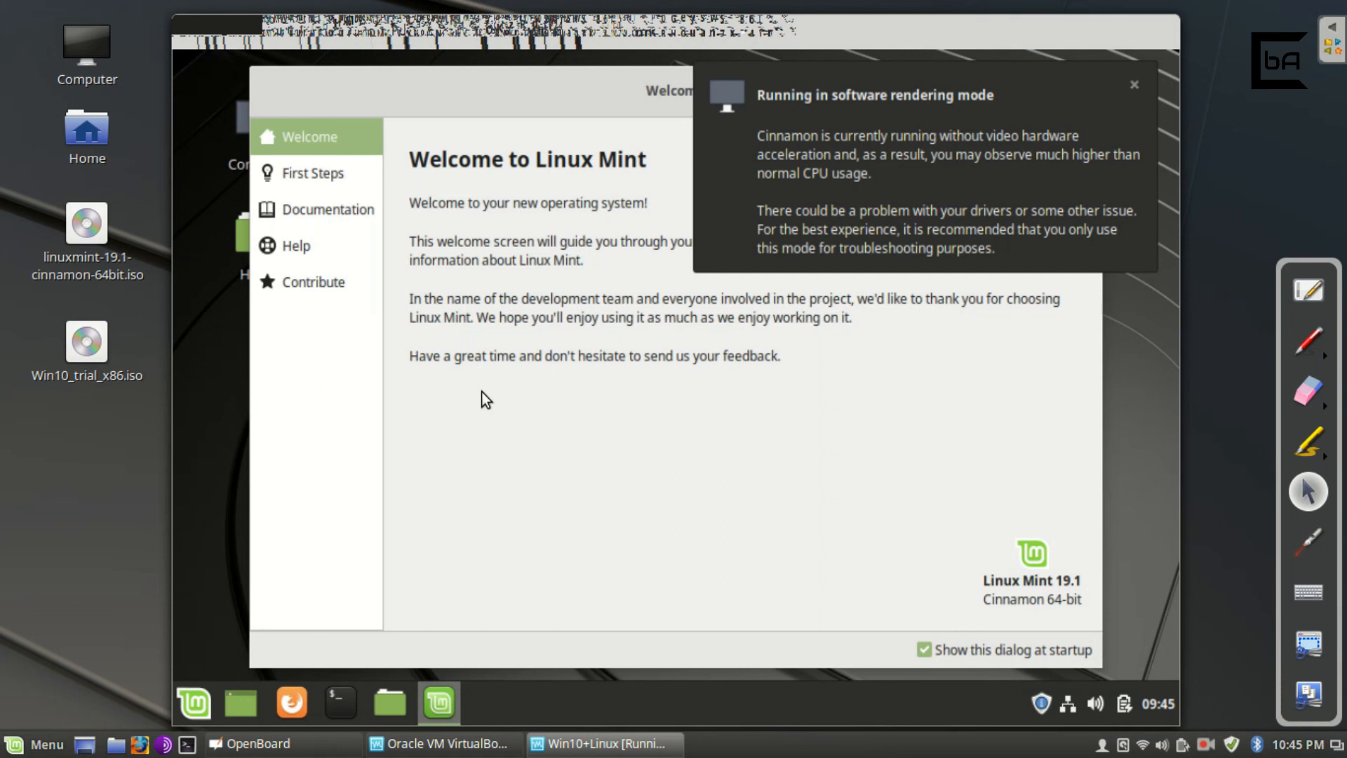
Dismiss the 'Running in software rendering mode' notice and close the Welcome to Linux Mint window.
click(1134, 82)
click(1080, 97)
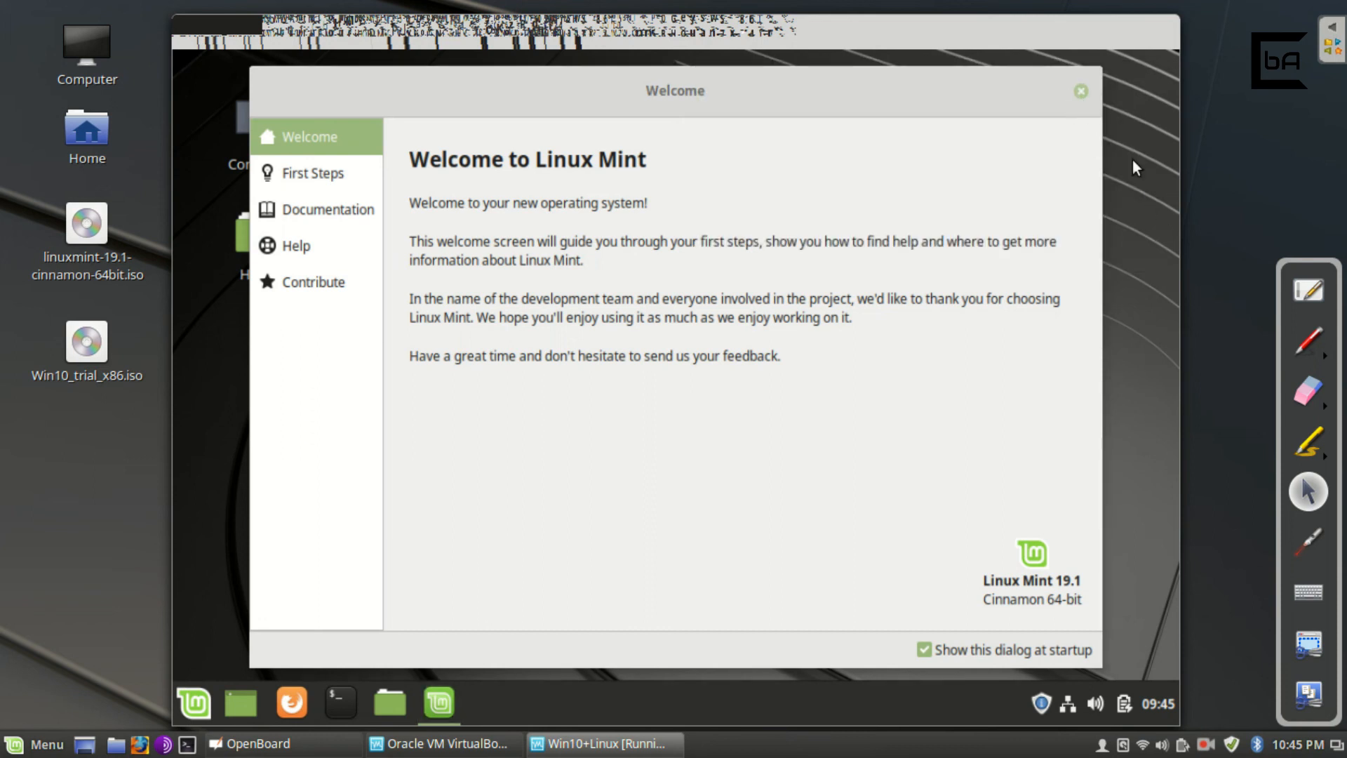